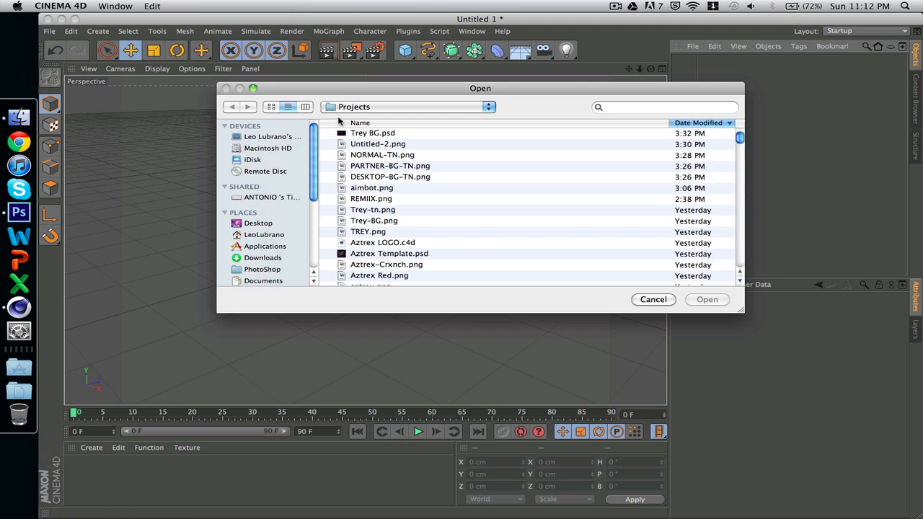
Step: Dismiss the Open dialog without loading a file and add a MoText object to the empty scene
scroll(414, 201, down, 4)
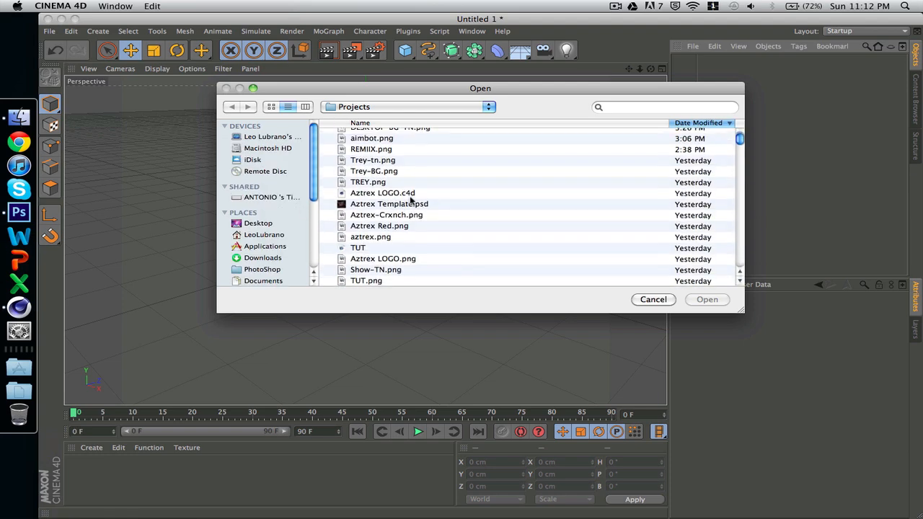
click(657, 301)
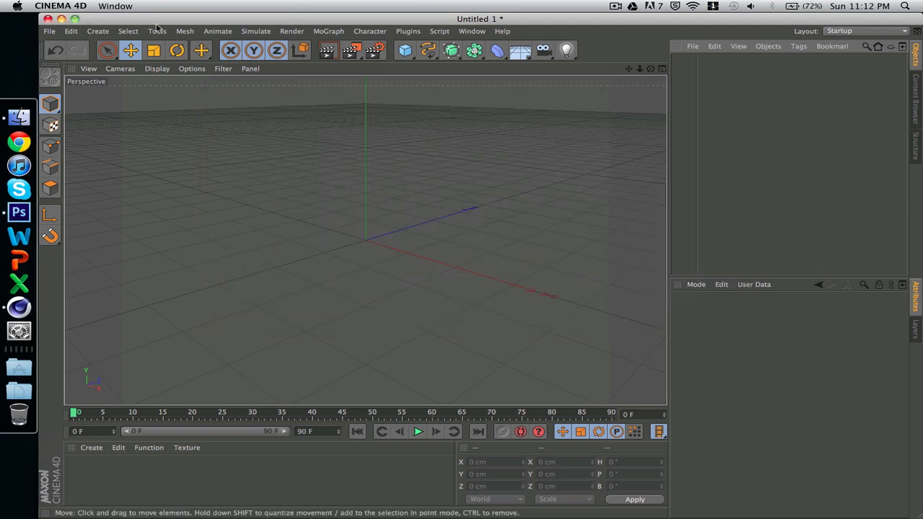
click(333, 32)
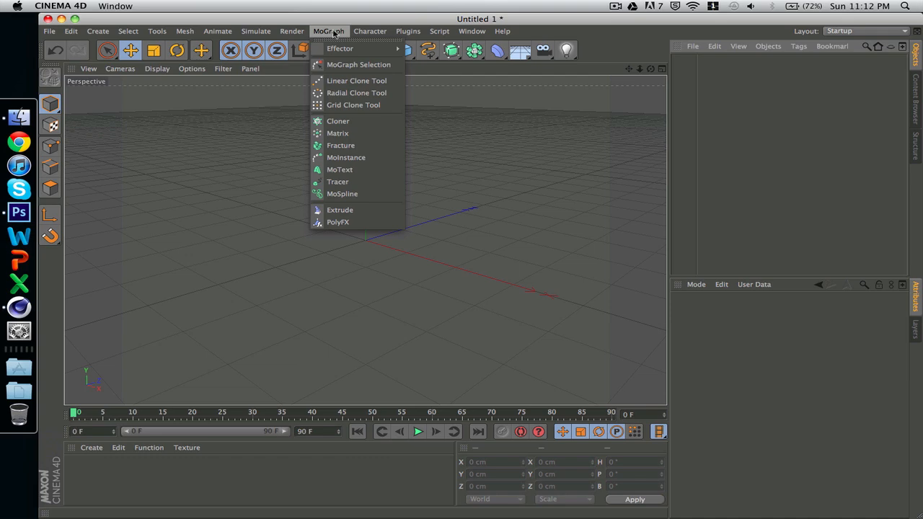
click(316, 14)
click(329, 31)
click(349, 171)
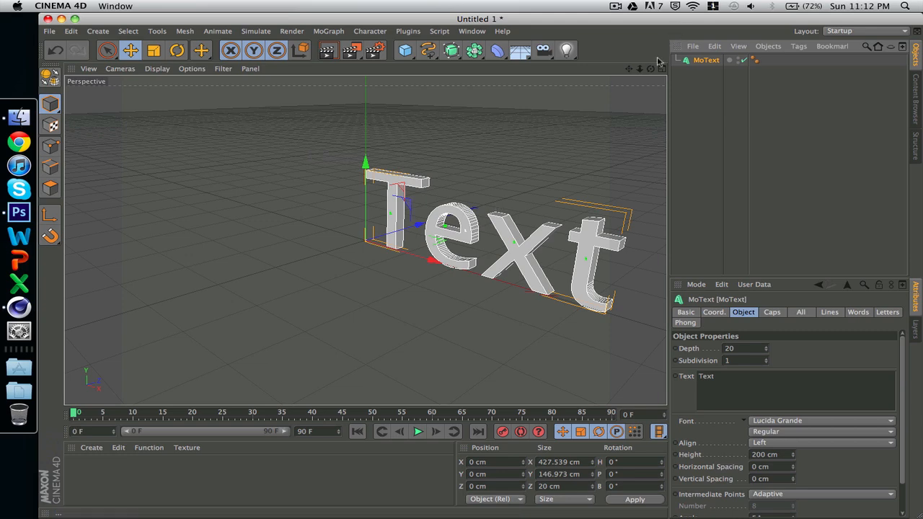
Step: Replace the MoText object's default text with "AQATIX"
drag(651, 68, 545, 78)
drag(719, 377, 548, 355)
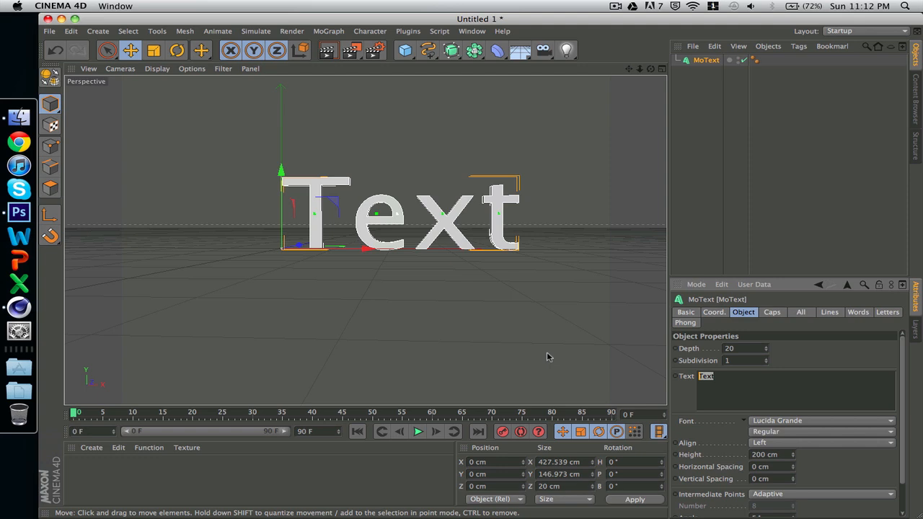
text(QATIX)
click(799, 355)
drag(629, 69, 509, 68)
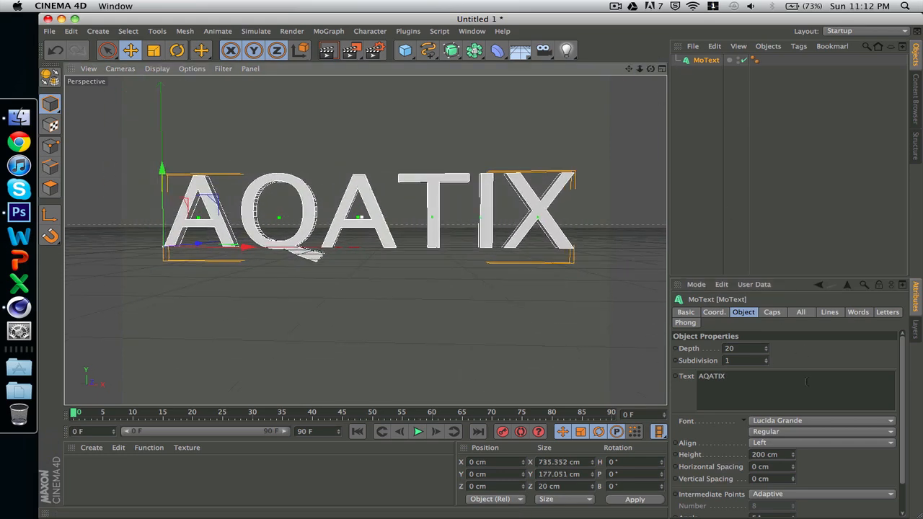
Step: Try the DICE and Devil Breeze fonts on the AQATIX text
click(810, 423)
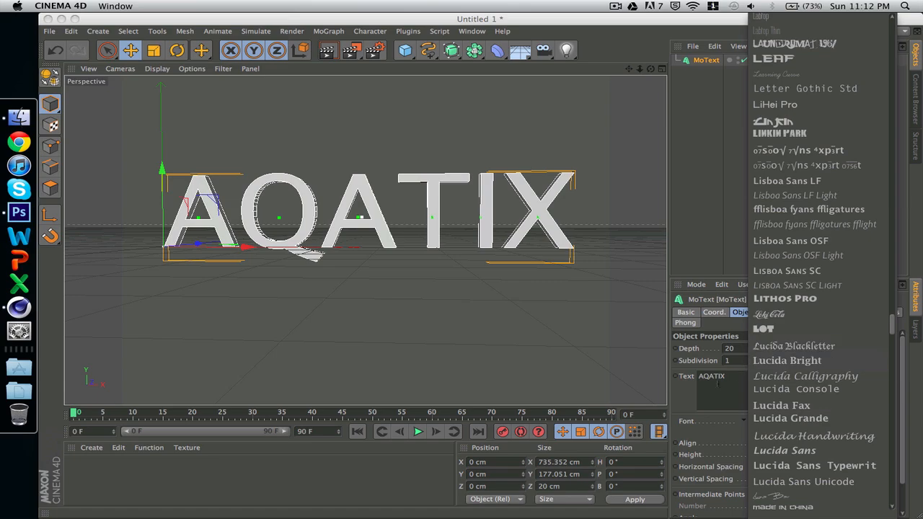
scroll(801, 372, up, 15)
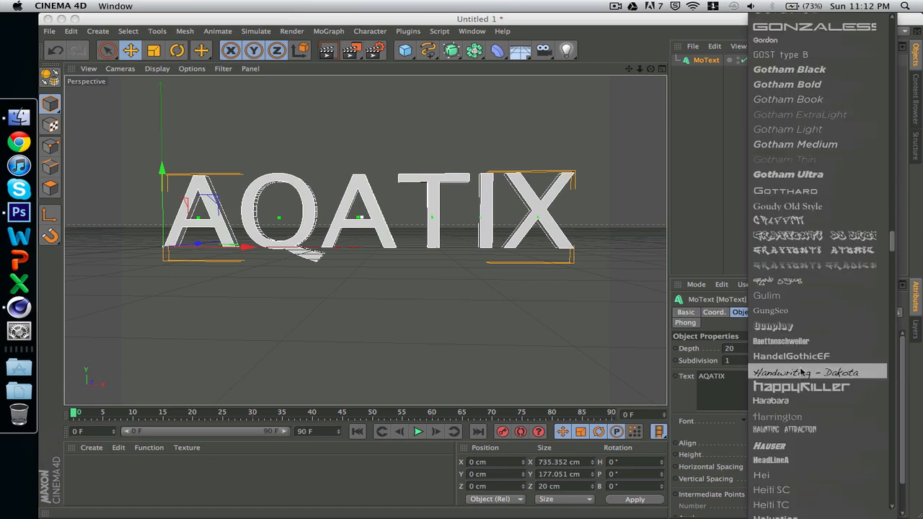
scroll(802, 372, up, 15)
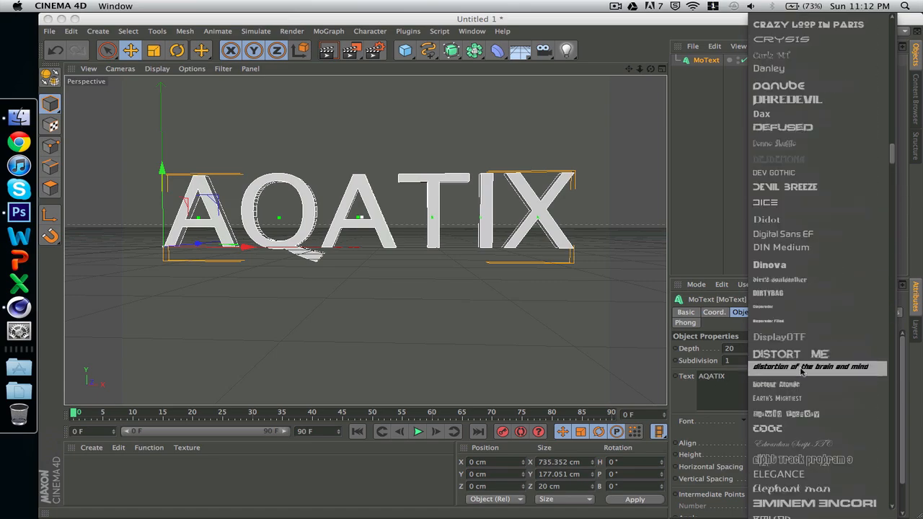
click(794, 248)
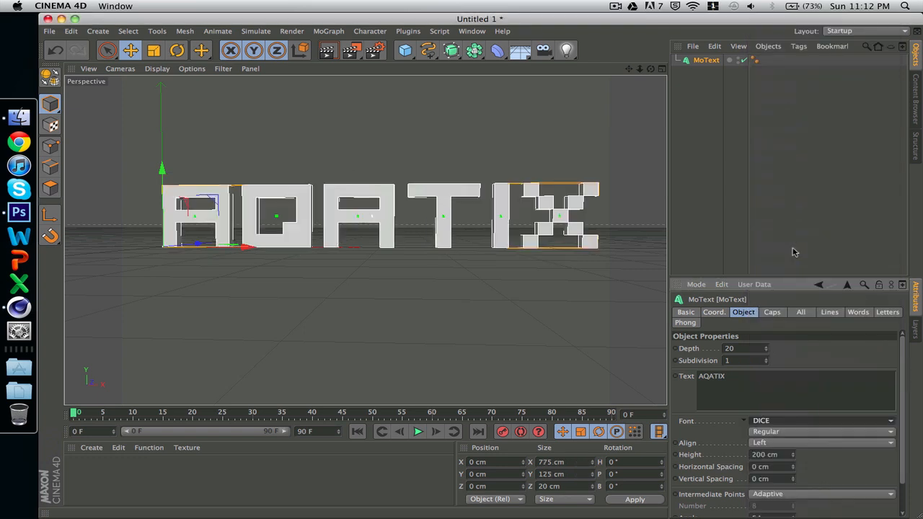
click(784, 422)
click(781, 403)
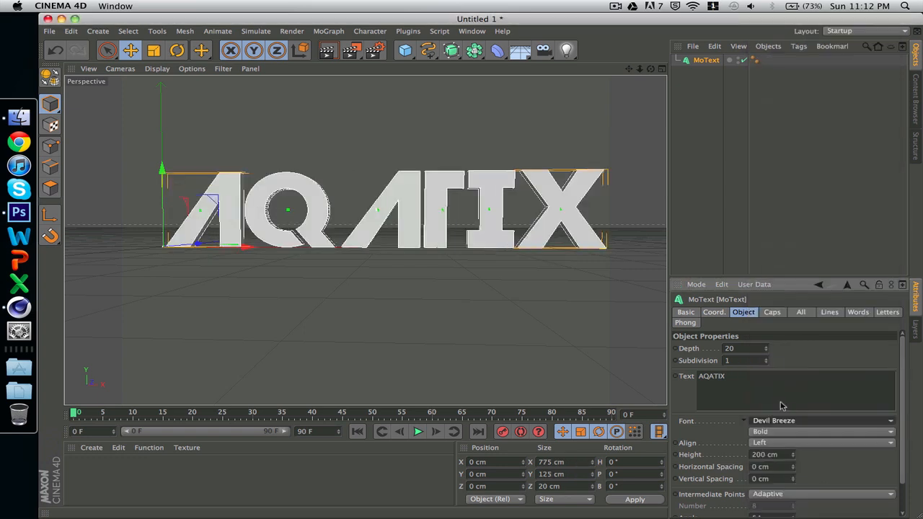
Step: Try the Gotham Thin font in the Regular style on the AQATIX text
click(787, 423)
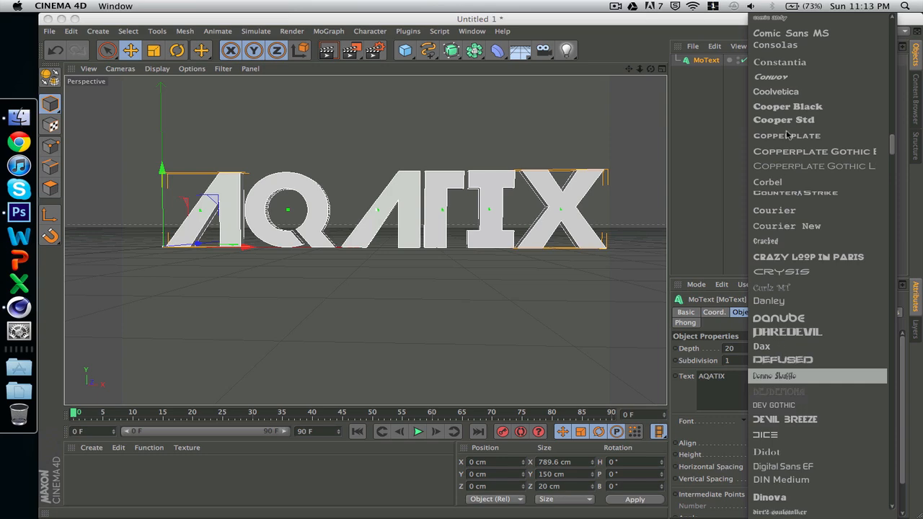
scroll(787, 76, up, 15)
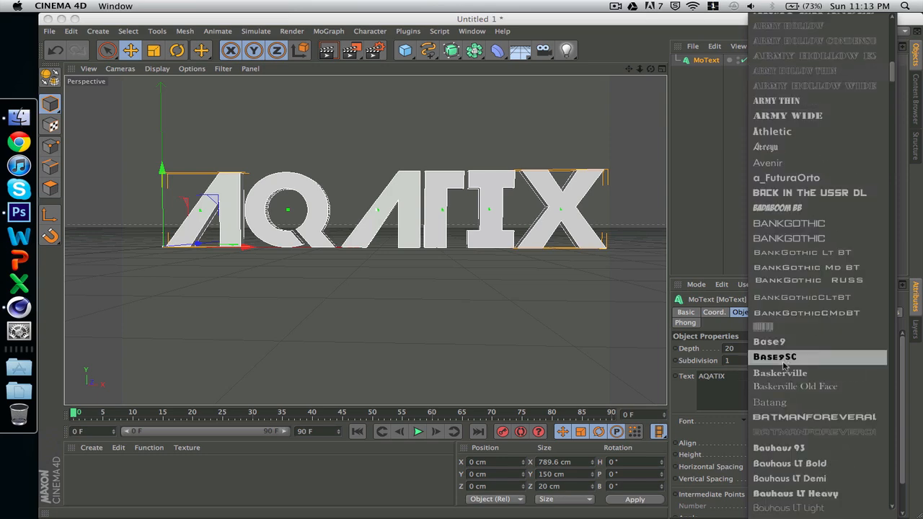
scroll(787, 462, down, 10)
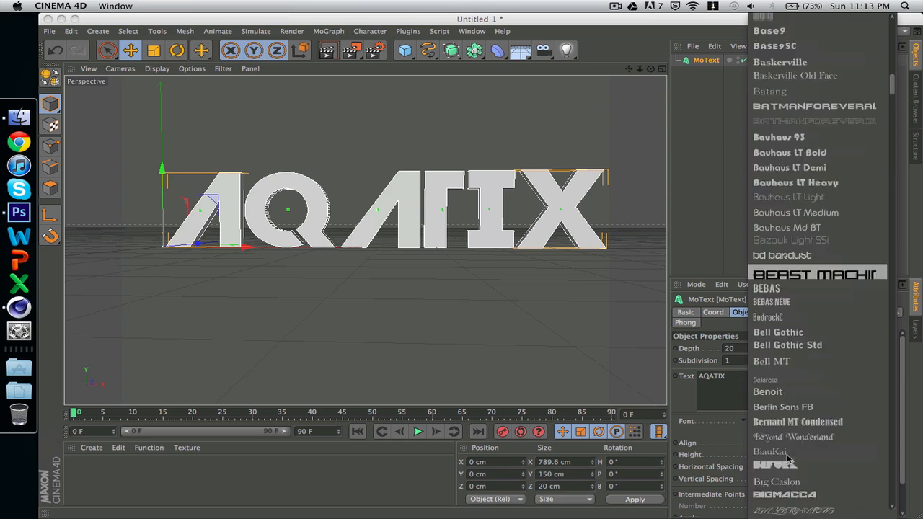
scroll(788, 460, down, 20)
scroll(789, 458, up, 5)
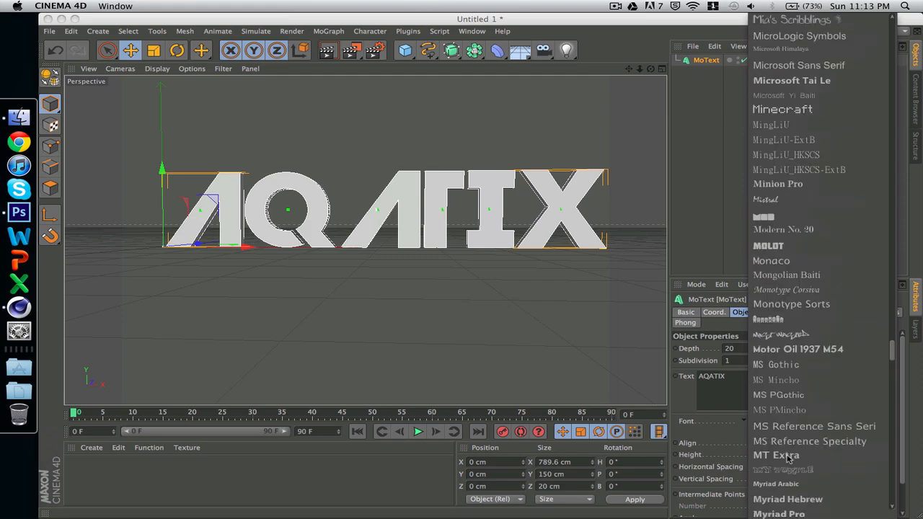
scroll(788, 459, up, 20)
scroll(788, 460, down, 10)
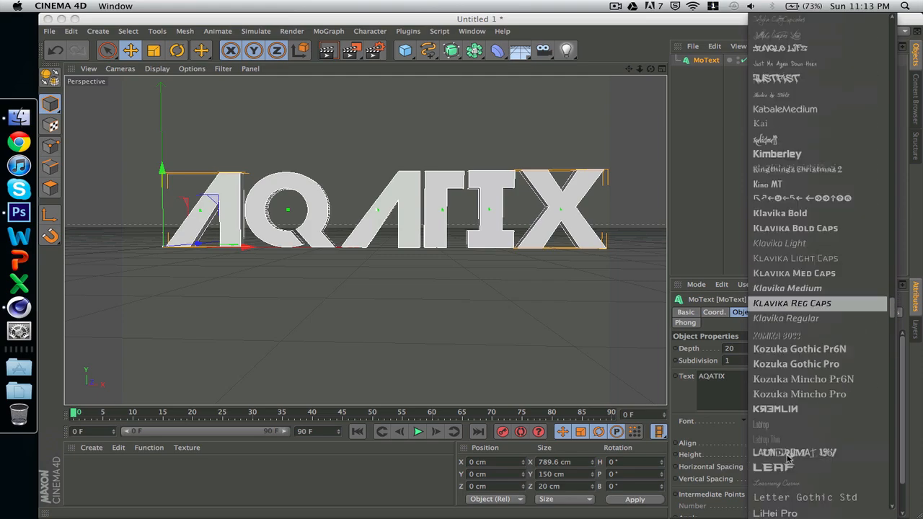
scroll(788, 459, up, 15)
scroll(788, 460, down, 5)
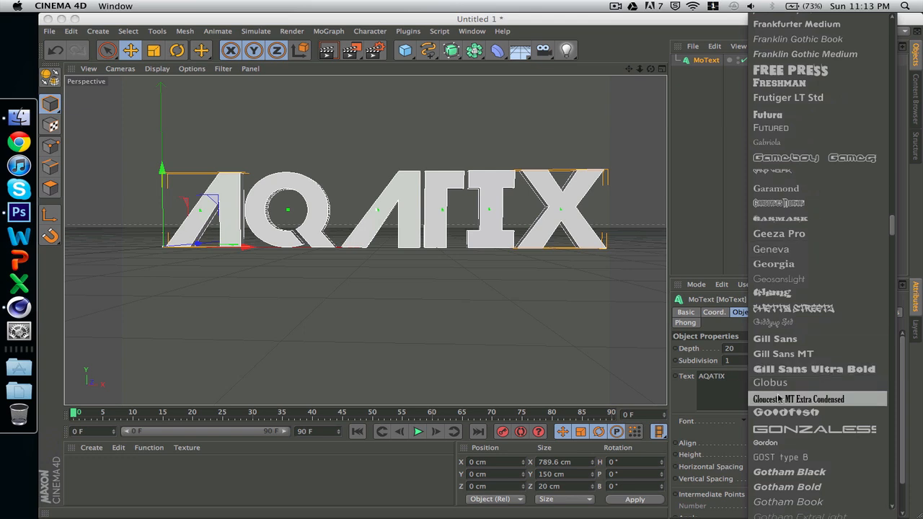
scroll(779, 399, down, 3)
scroll(786, 491, down, 9)
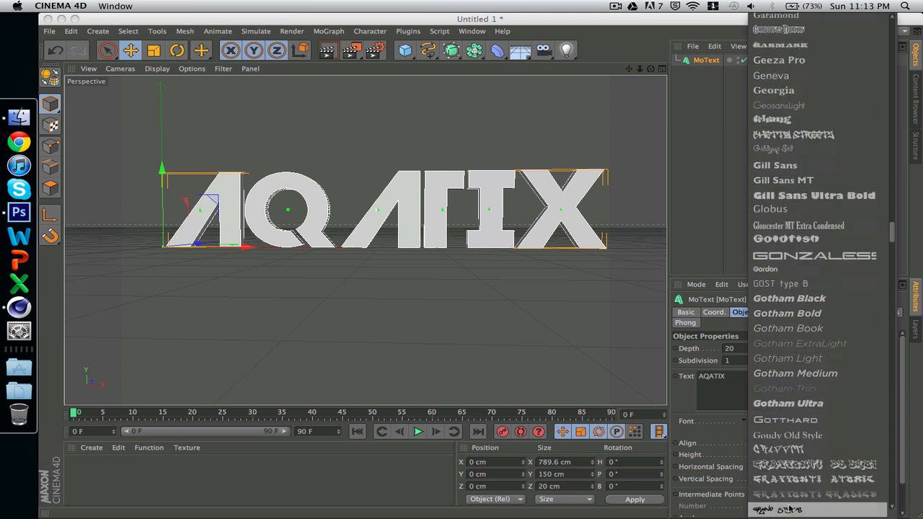
click(764, 343)
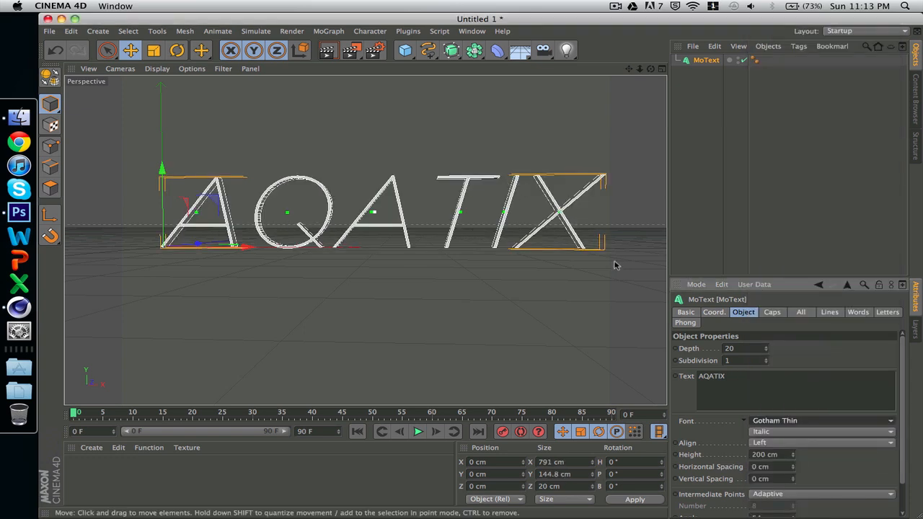
click(789, 431)
click(787, 457)
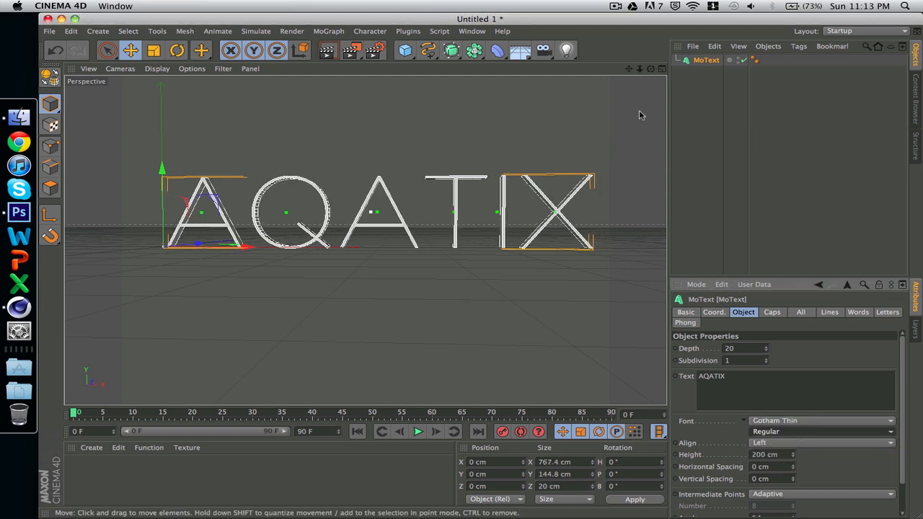
Step: Set the AQATIX text's font to Pricedown
click(824, 423)
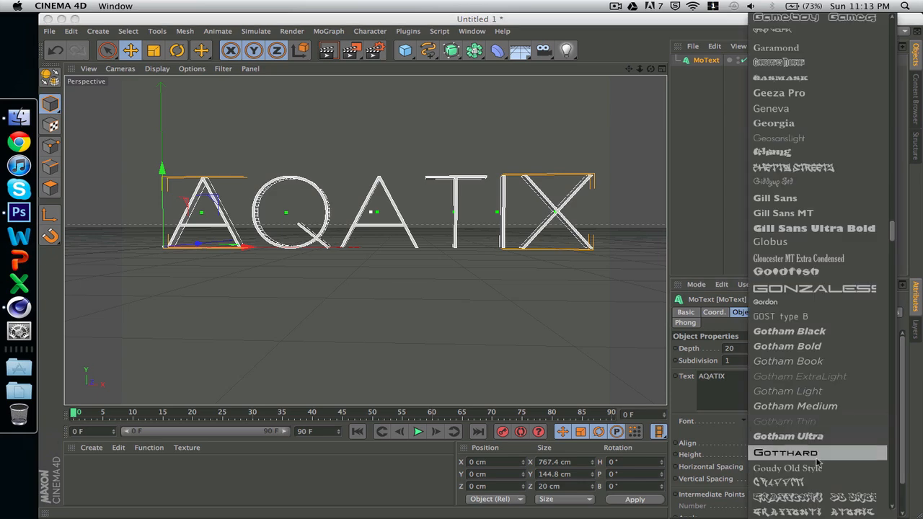
scroll(818, 464, down, 10)
scroll(817, 464, down, 15)
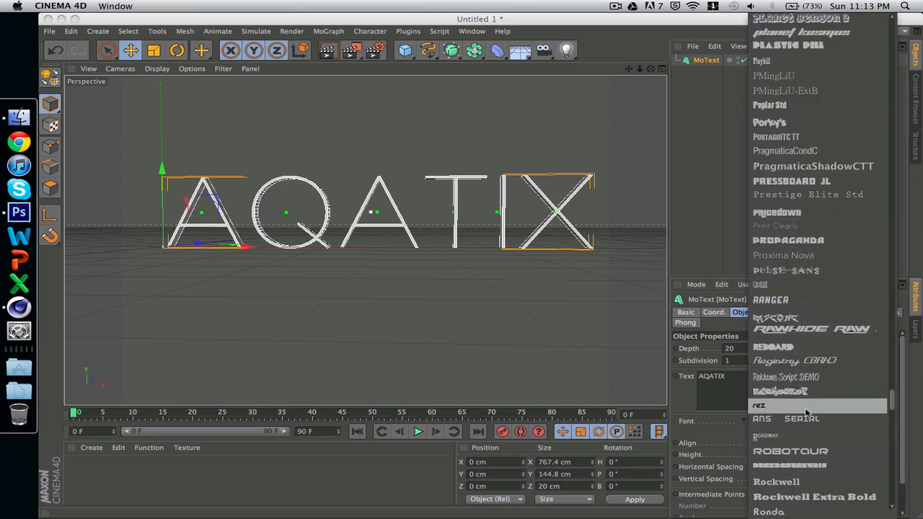
click(784, 215)
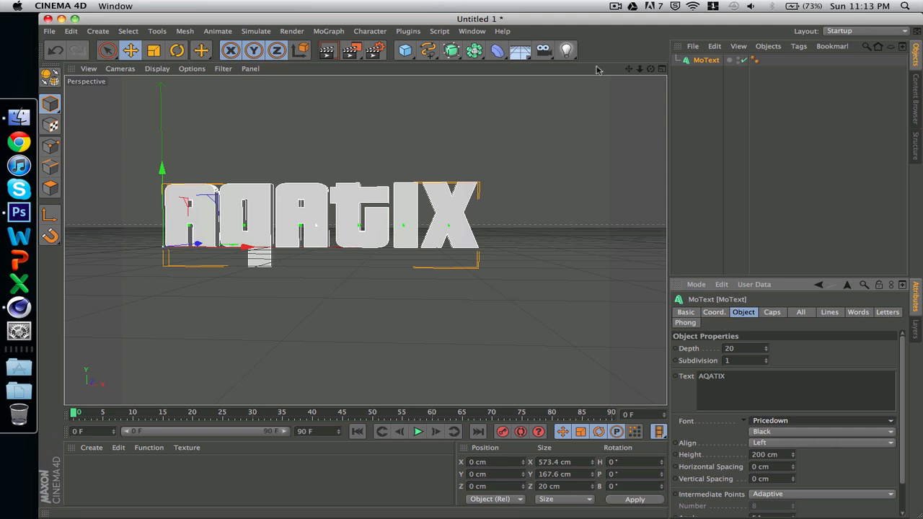
Step: Set the extrusion depth of the AQATIX text to 90
drag(628, 68, 709, 58)
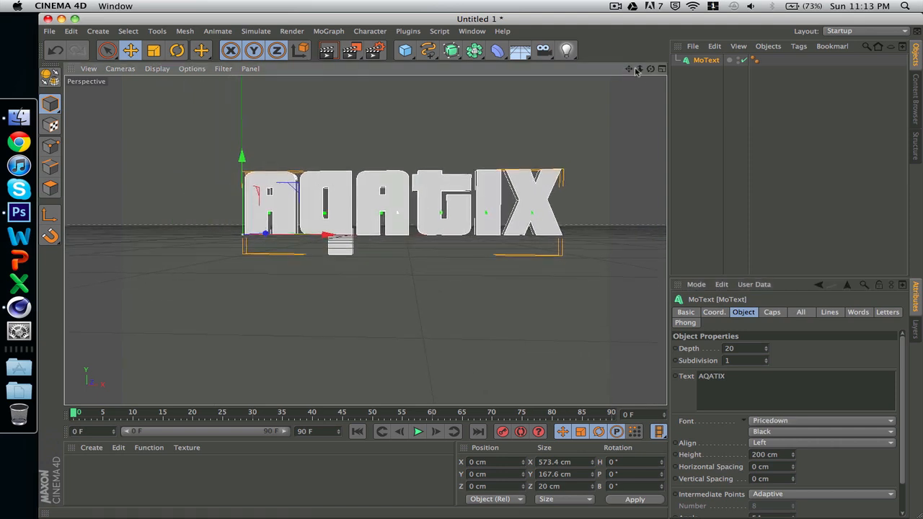
drag(650, 69, 658, 69)
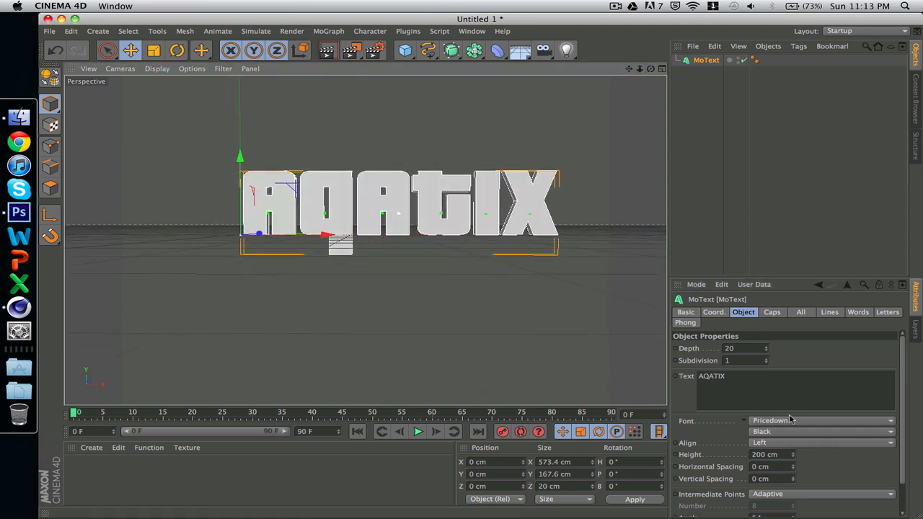
drag(651, 69, 433, 245)
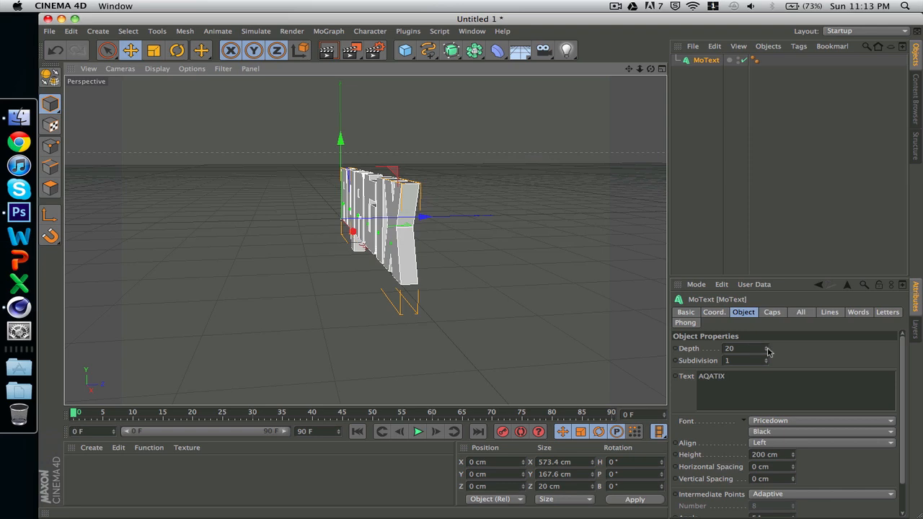
drag(768, 349, 818, 319)
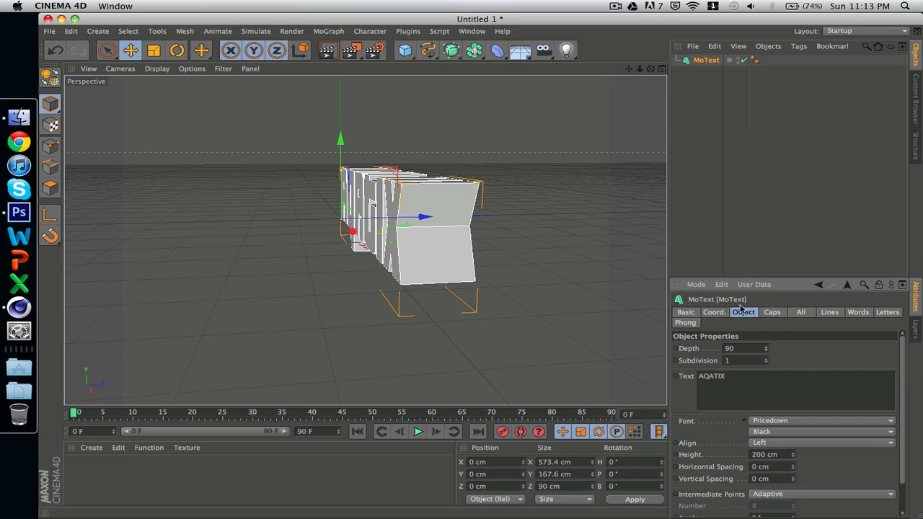
Step: Duplicate the MoText object in place and set the copy's depth to 15
mouse_move(651, 68)
mouse_down()
mouse_move(585, 65)
mouse_move(635, 78)
mouse_up()
click(706, 64)
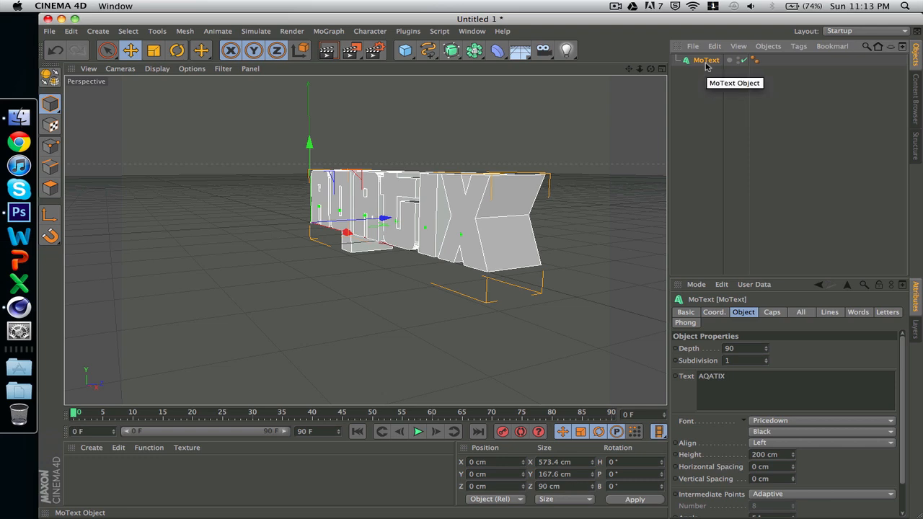
key(super+c)
key(super+v)
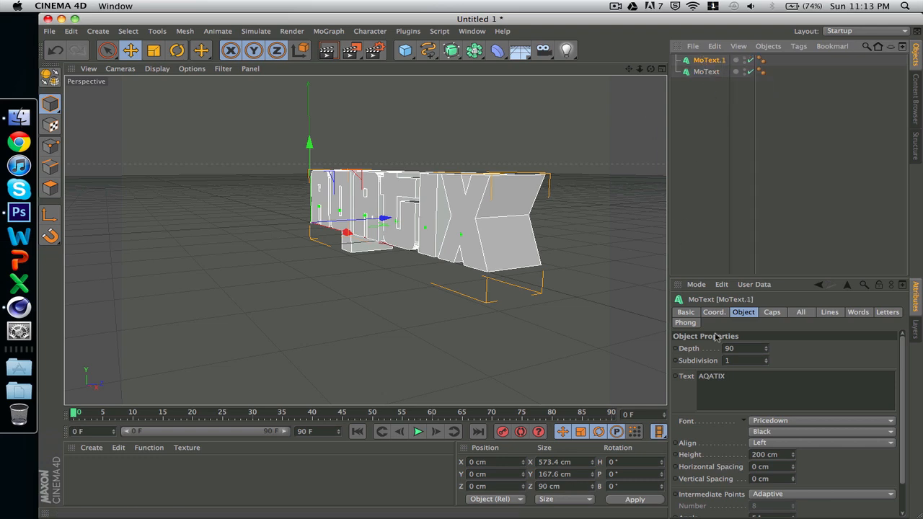
drag(767, 351, 712, 354)
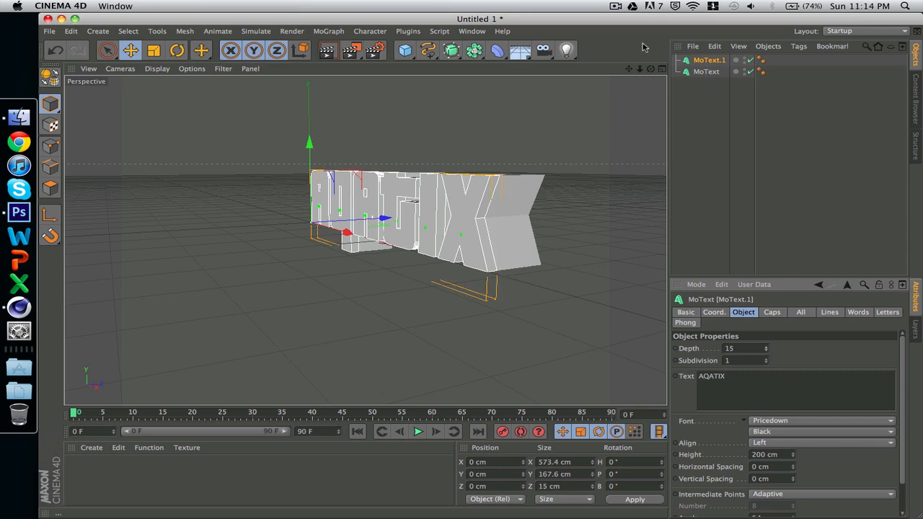
Step: Set both the start and end caps of the duplicated, shallower MoText to Fillet Cap
drag(650, 72, 621, 99)
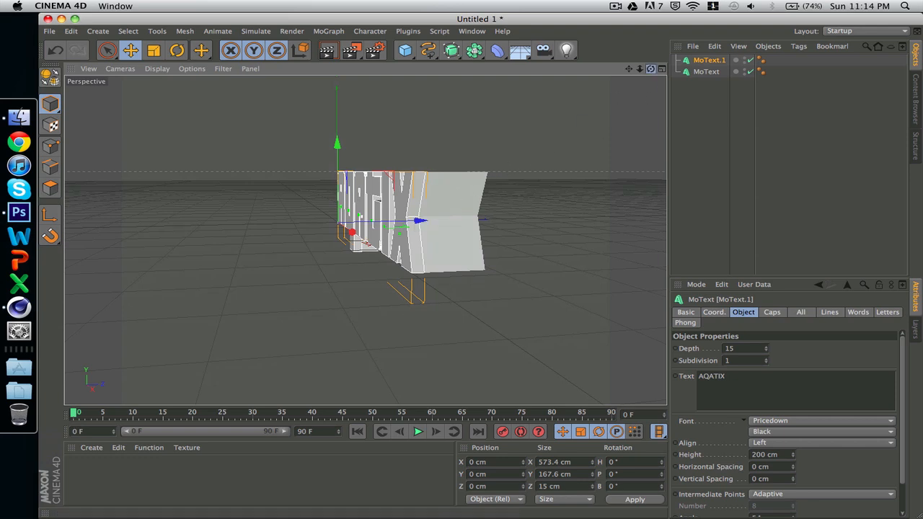
drag(651, 68, 651, 69)
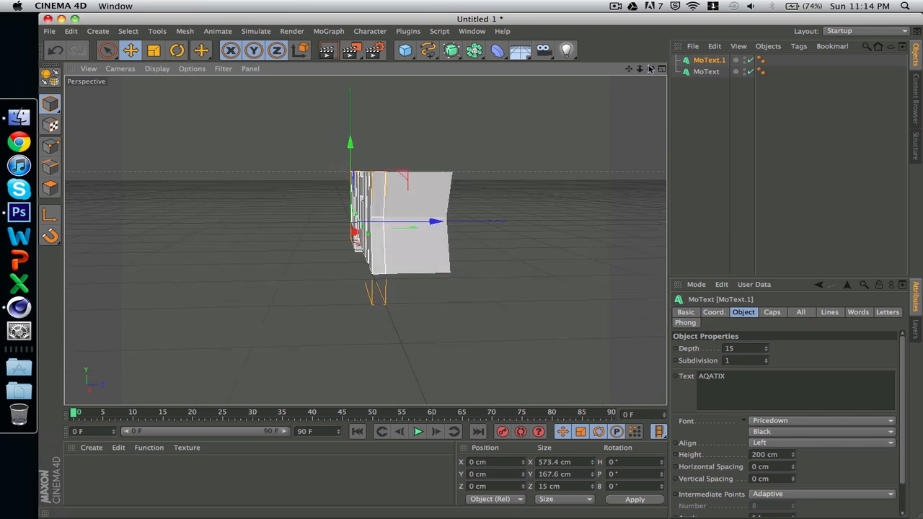
click(772, 313)
click(777, 348)
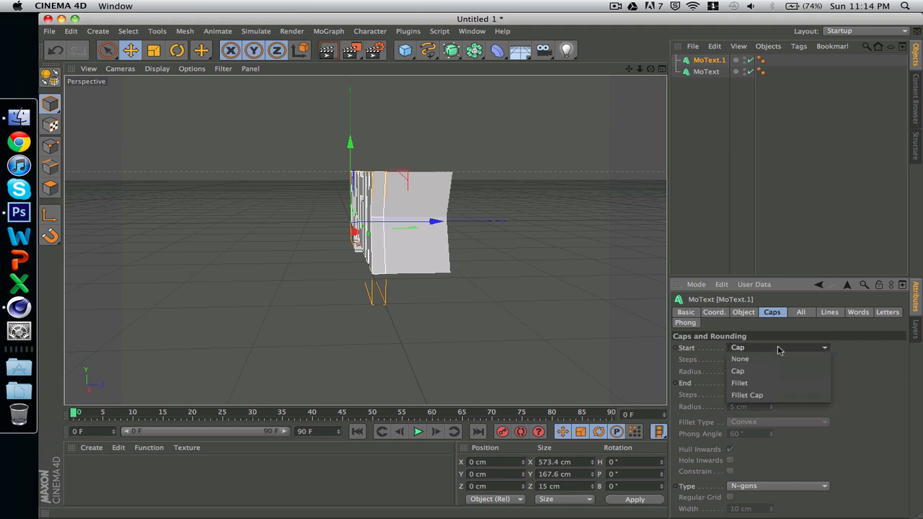
click(778, 395)
click(764, 384)
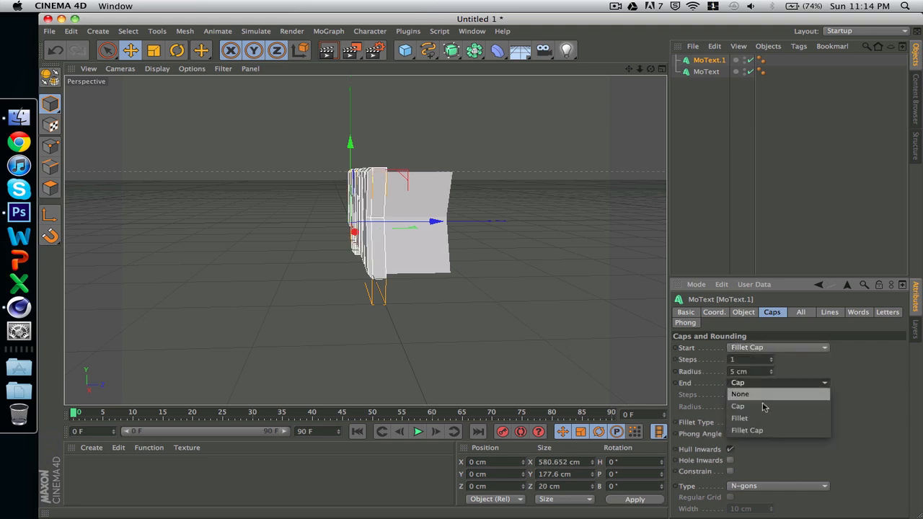
click(764, 430)
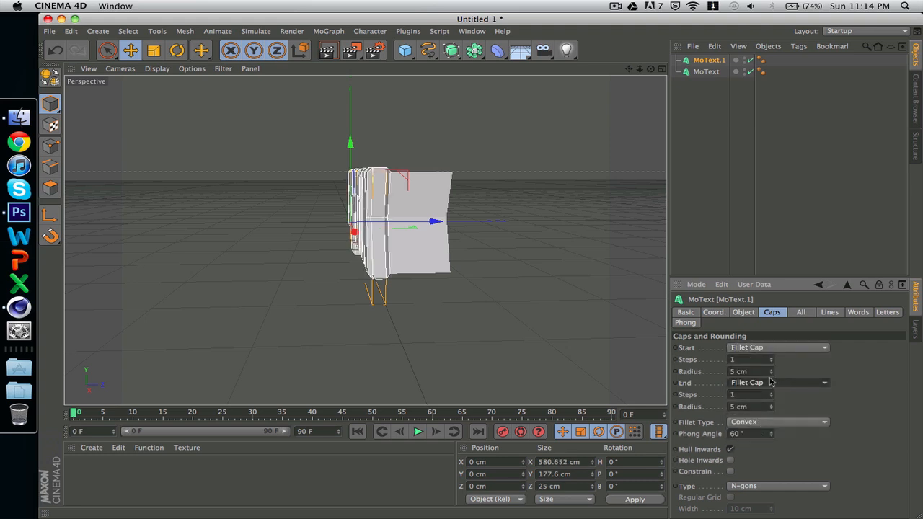
Step: Set both fillet cap radii of the shallower MoText copy to 1 cm and shift it about 6 cm along Z
drag(772, 374, 772, 421)
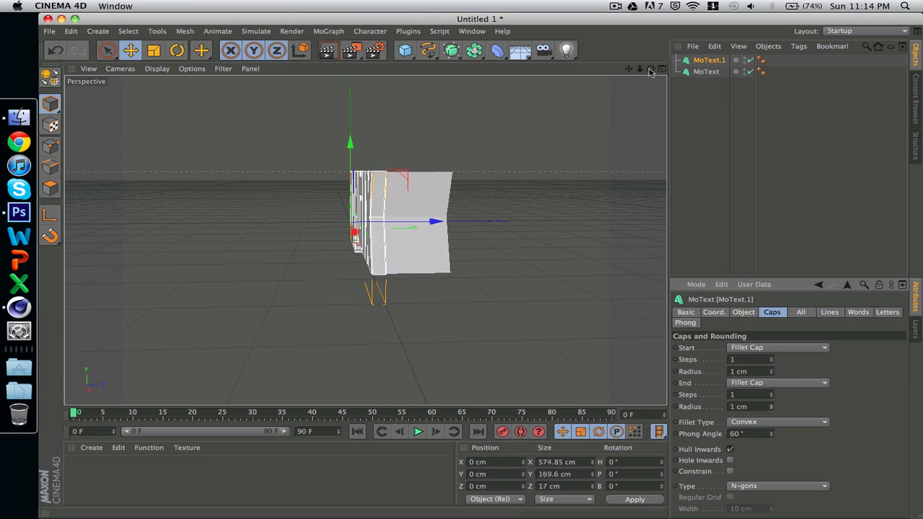
drag(650, 70, 650, 70)
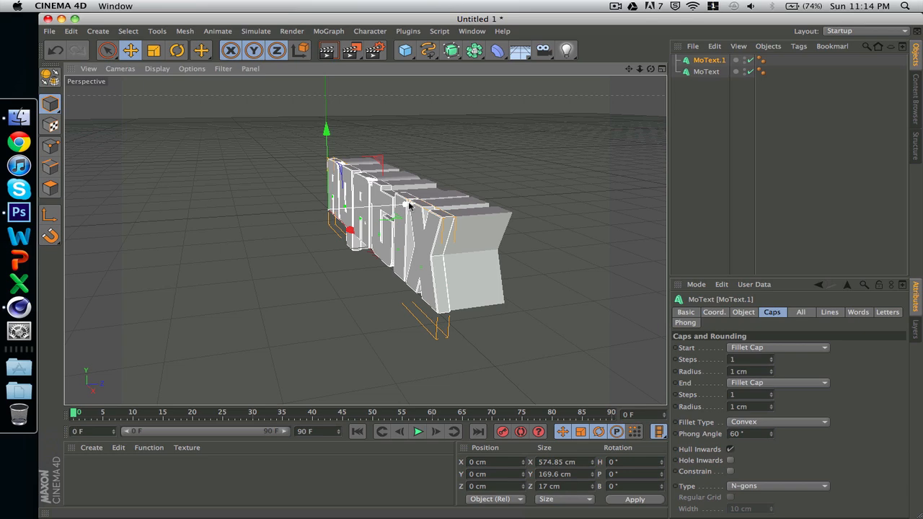
drag(409, 205, 413, 206)
click(607, 143)
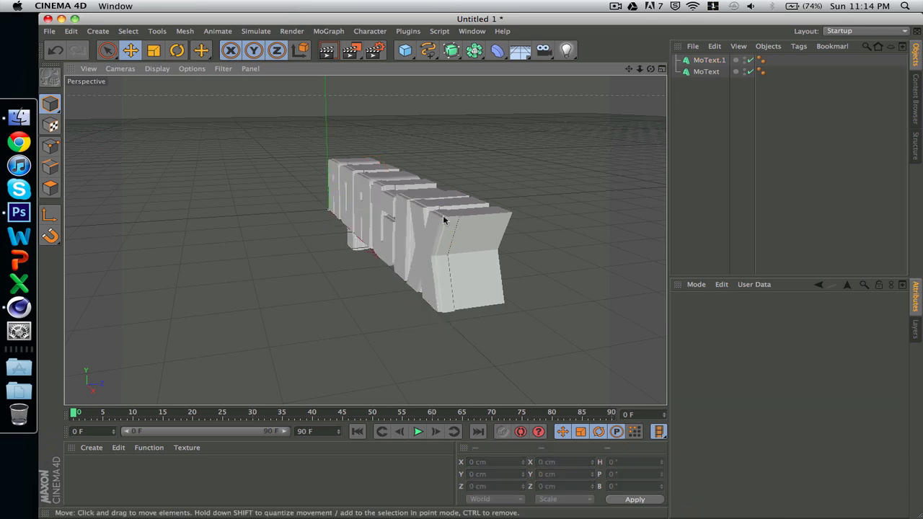
Step: Duplicate the shallow filleted MoText three times, spacing the copies backward along Z, with the rearmost at about 83 cm
click(704, 60)
key(super+c)
key(super+v)
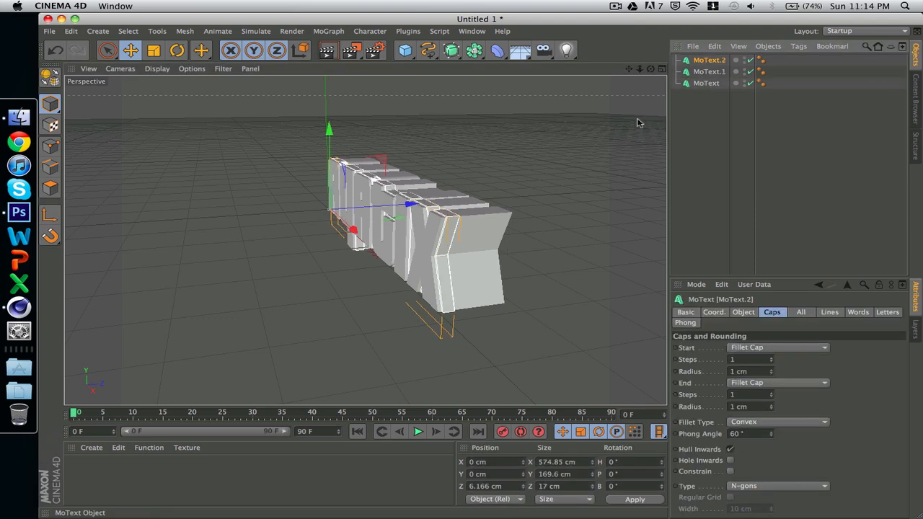
drag(406, 207, 439, 204)
key(super+c)
key(super+v)
key(super+c)
key(super+v)
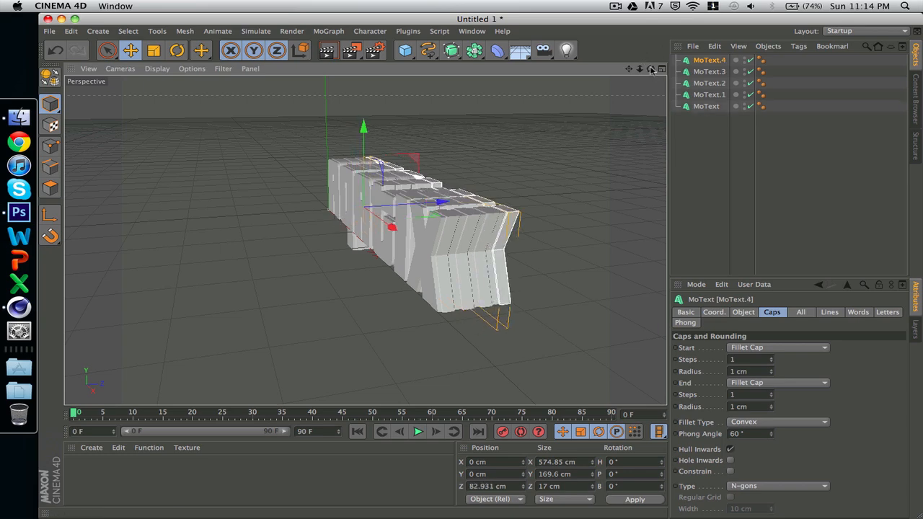
Step: Create a new material and set its color to black
drag(651, 70, 651, 72)
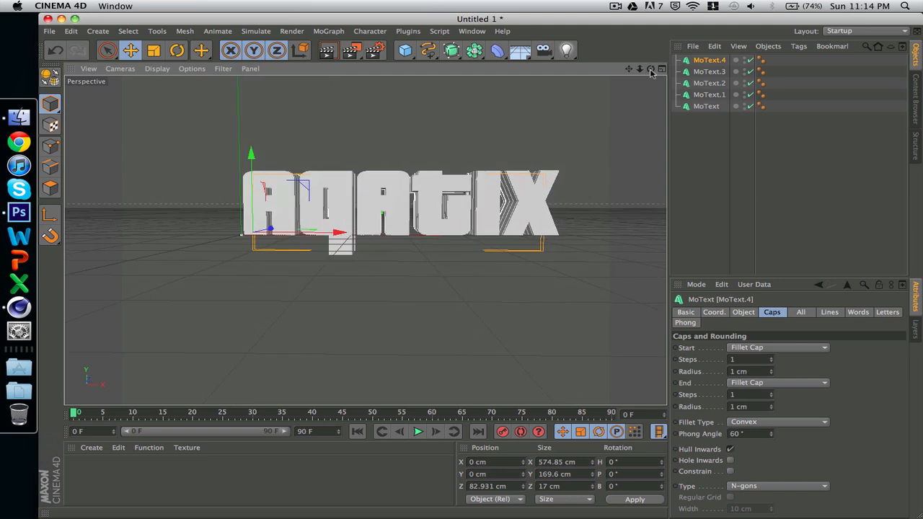
double_click(135, 483)
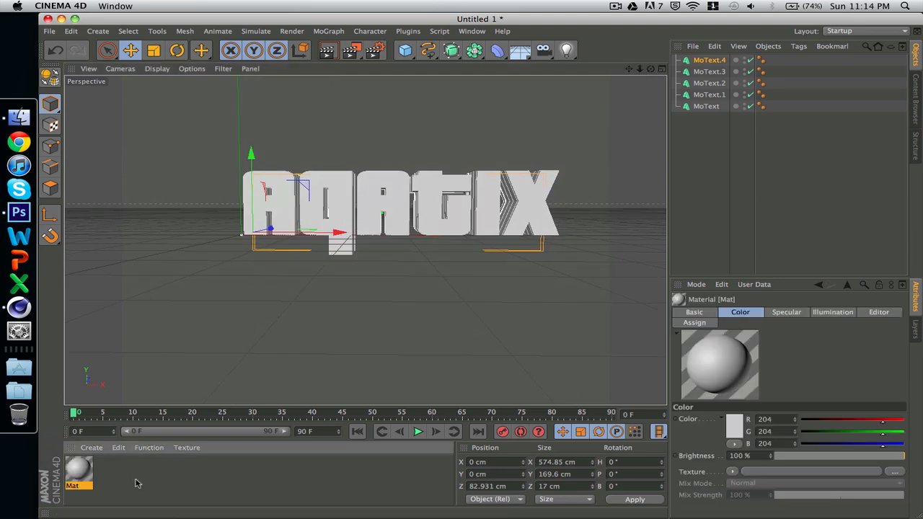
double_click(78, 472)
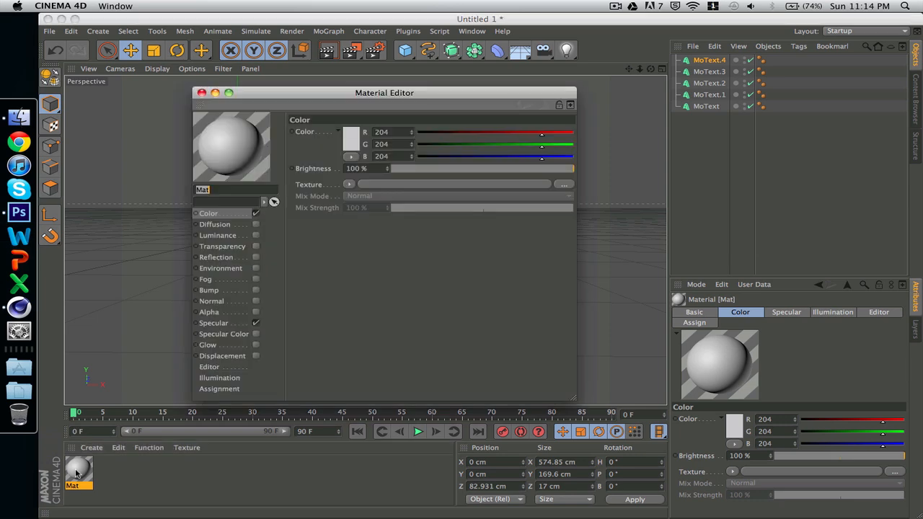
click(209, 214)
click(351, 141)
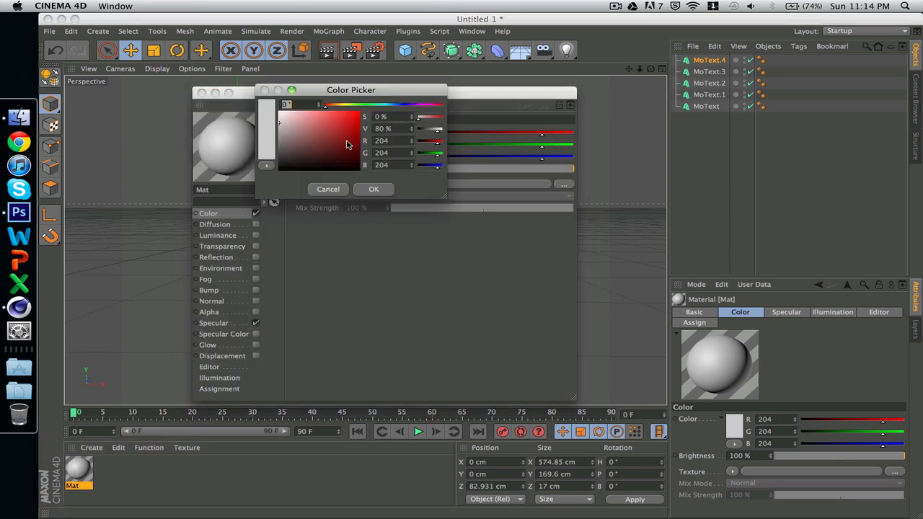
click(419, 106)
drag(321, 155, 359, 173)
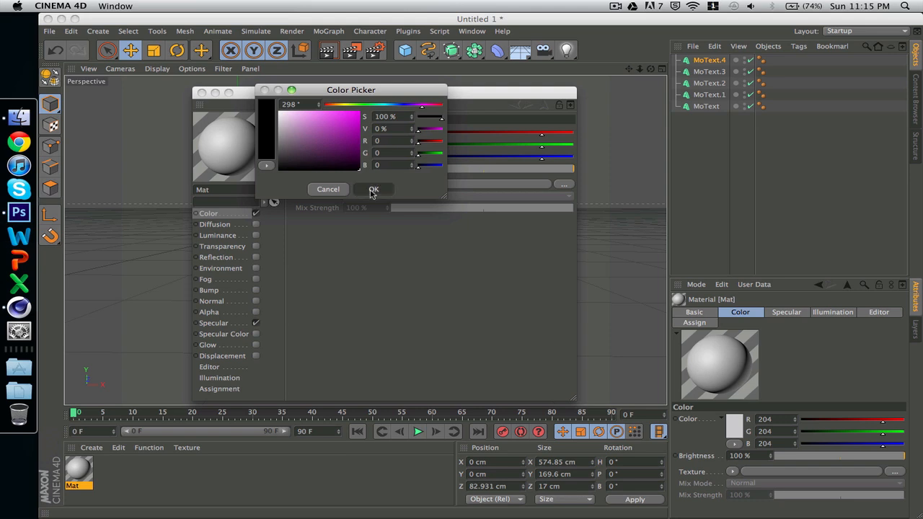
click(373, 189)
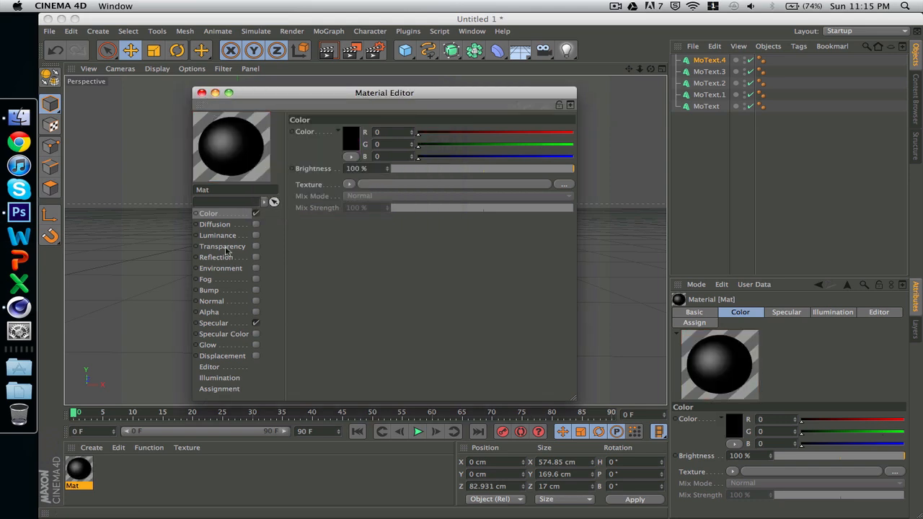
Step: Enable reflection with a Fresnel texture on the black material and apply it to the deep MoText body
click(217, 258)
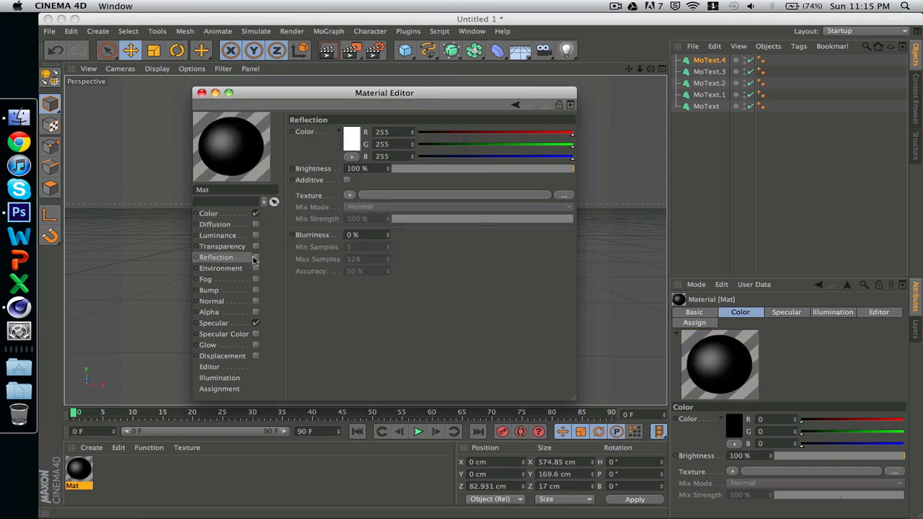
click(255, 258)
click(350, 195)
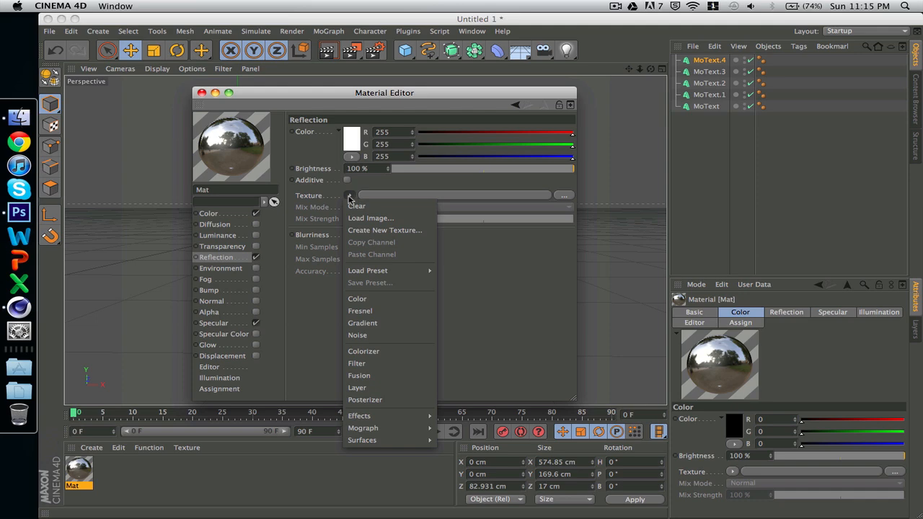
click(361, 310)
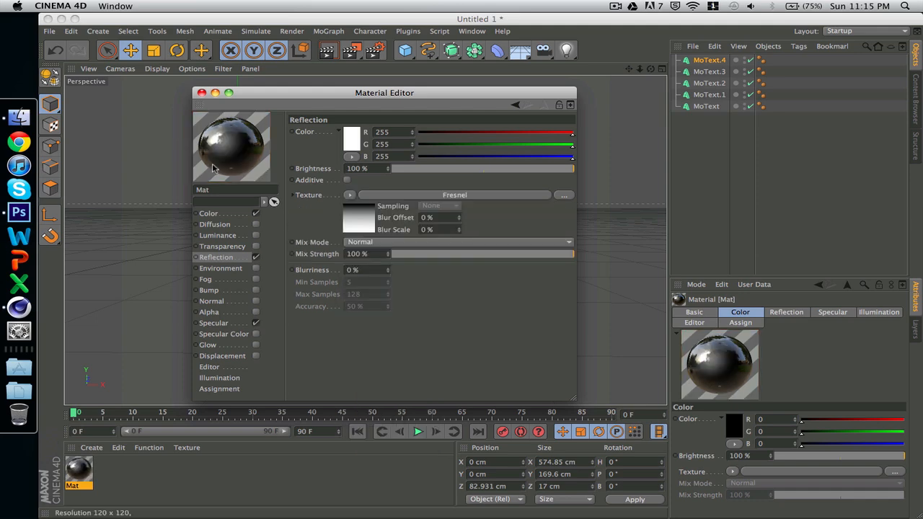
click(217, 324)
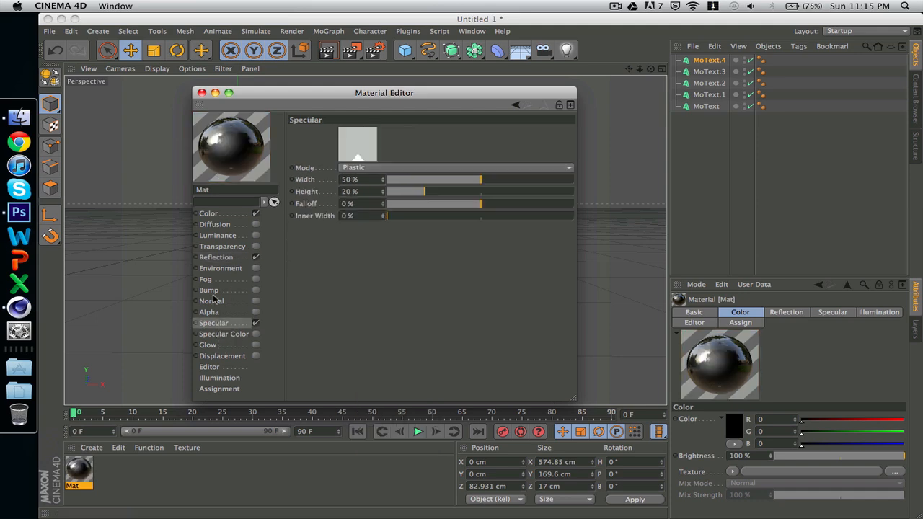
click(201, 93)
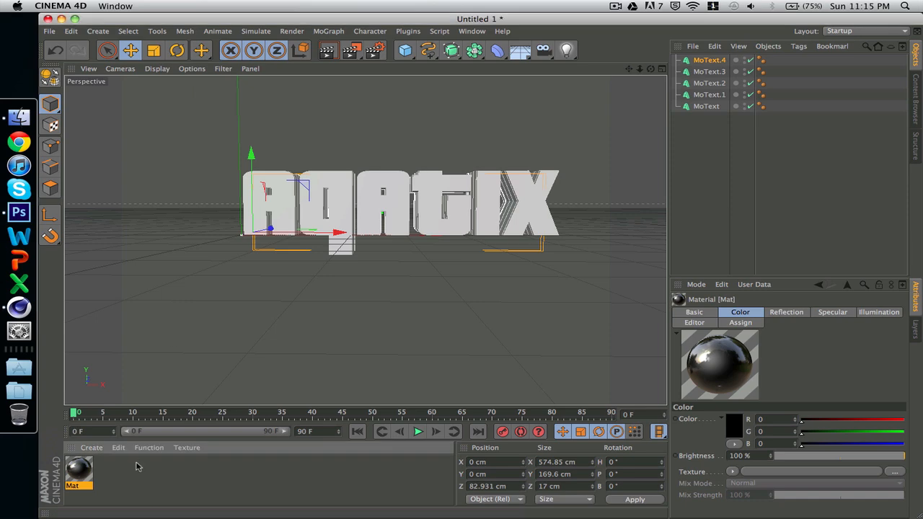
drag(85, 472, 286, 220)
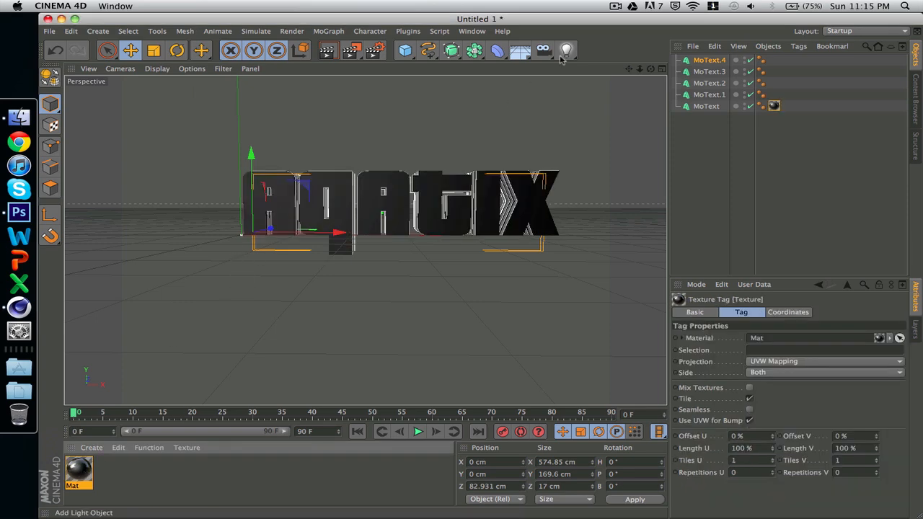
Step: Create a second material and set its color to red with RGB 193, 0, 0
drag(653, 70, 575, 148)
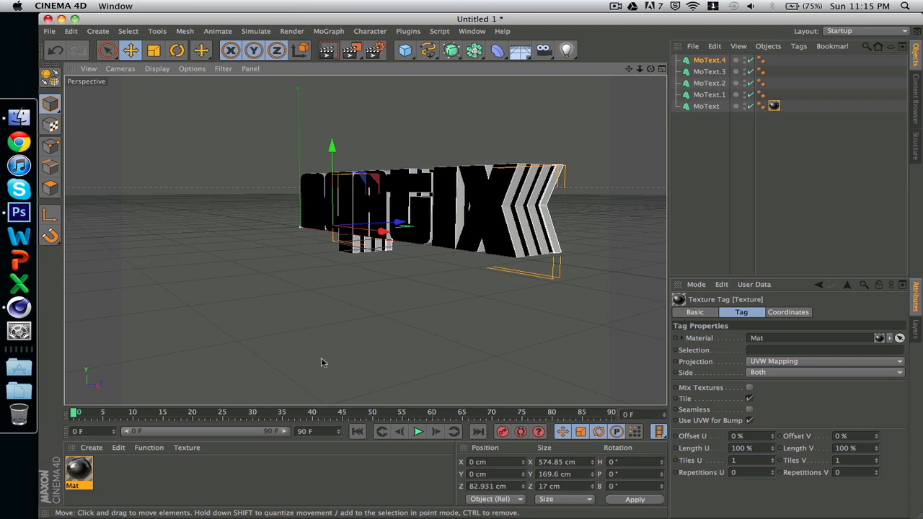
double_click(137, 475)
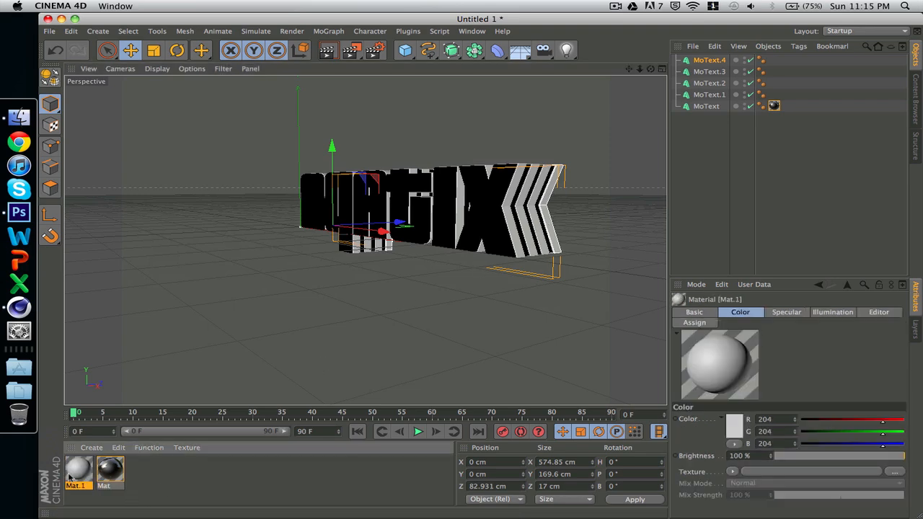
double_click(72, 473)
click(229, 202)
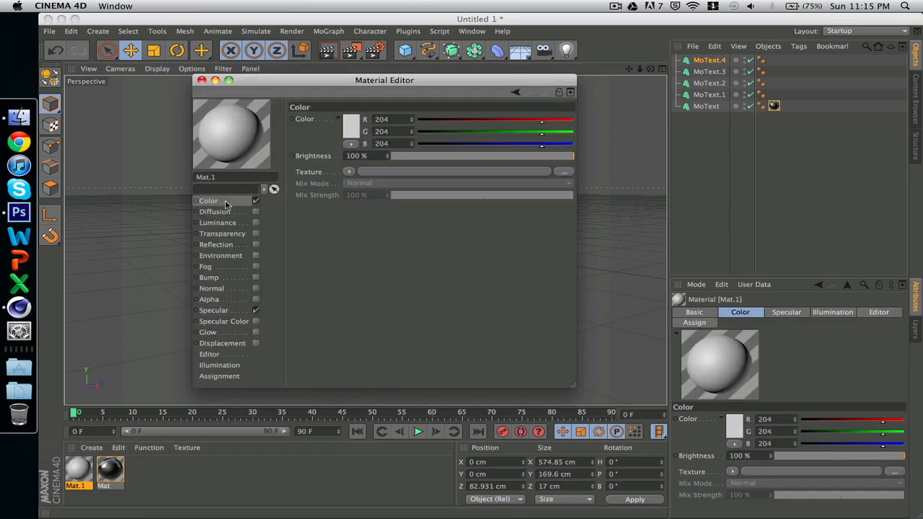
click(351, 127)
drag(382, 108, 385, 117)
click(372, 178)
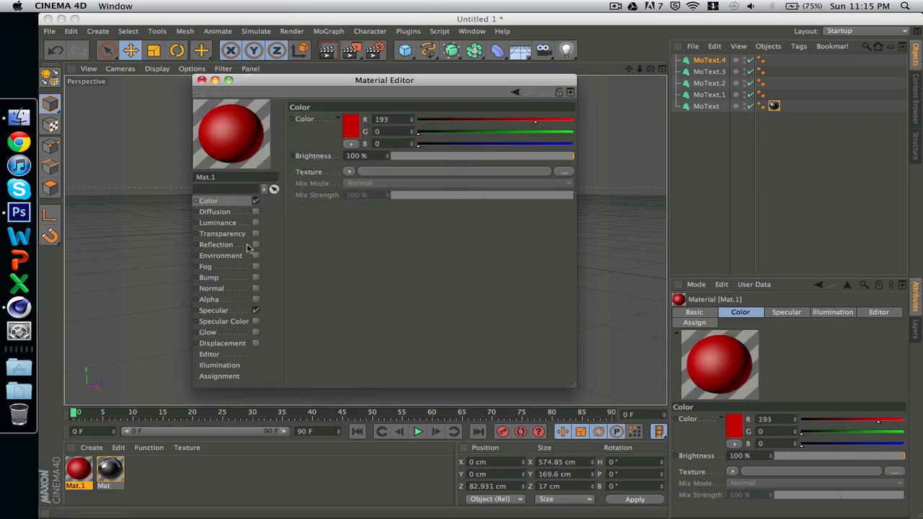
Step: Enable reflection with a Fresnel texture on the red material
click(256, 246)
click(350, 183)
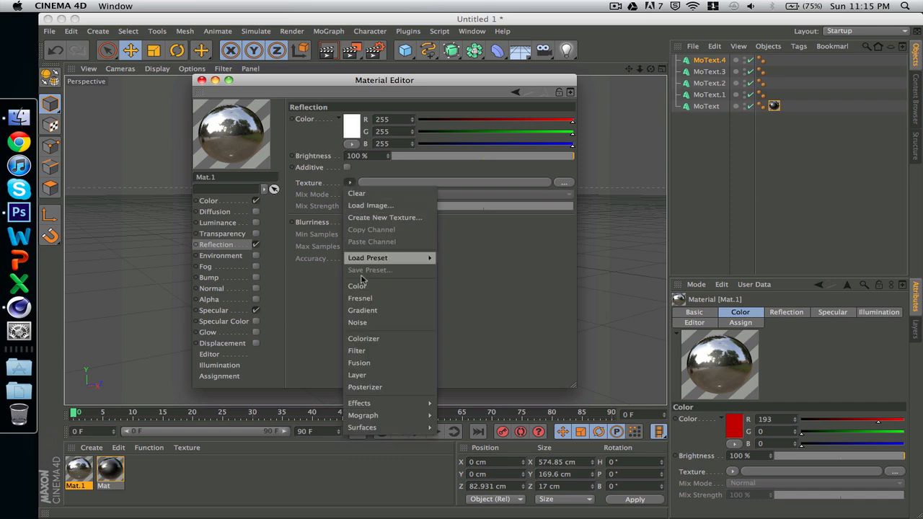
click(360, 298)
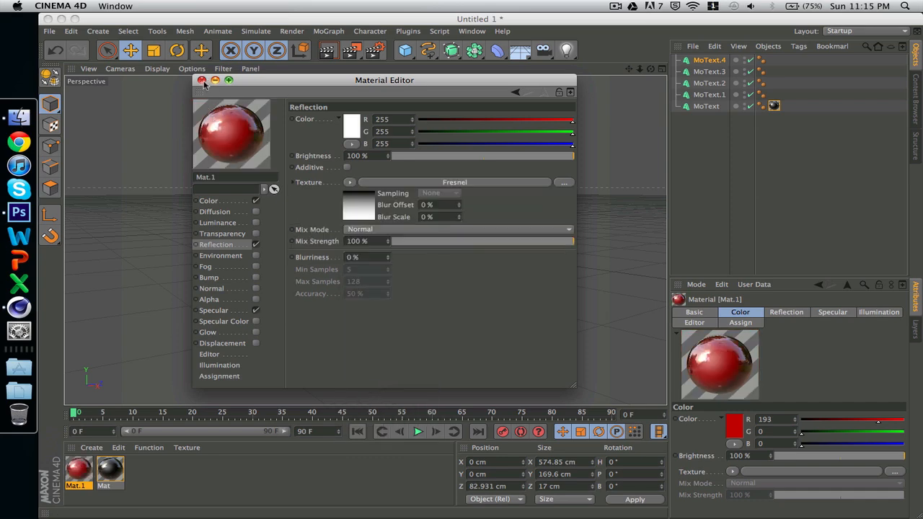
click(202, 80)
Step: Apply the red material to all four shallow MoText slices and select all five MoText objects
drag(79, 469, 518, 236)
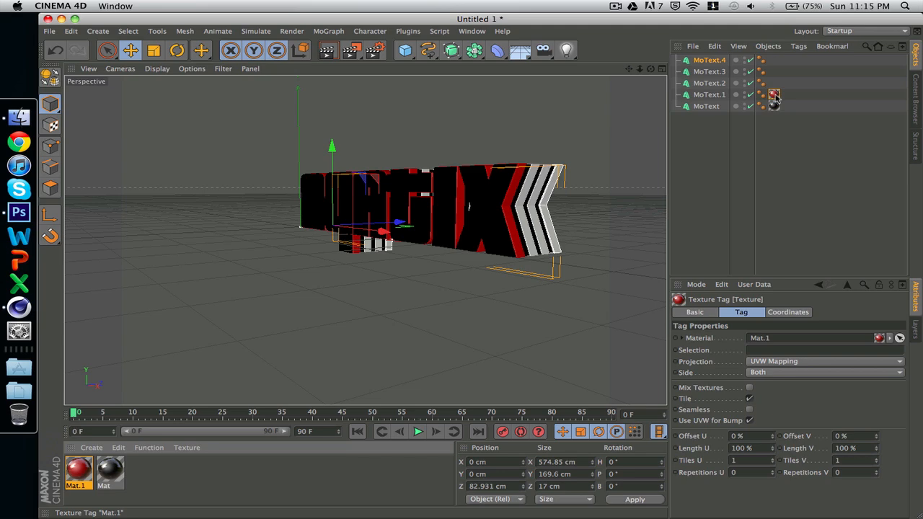
ctrl+drag(774, 95, 774, 59)
click(656, 164)
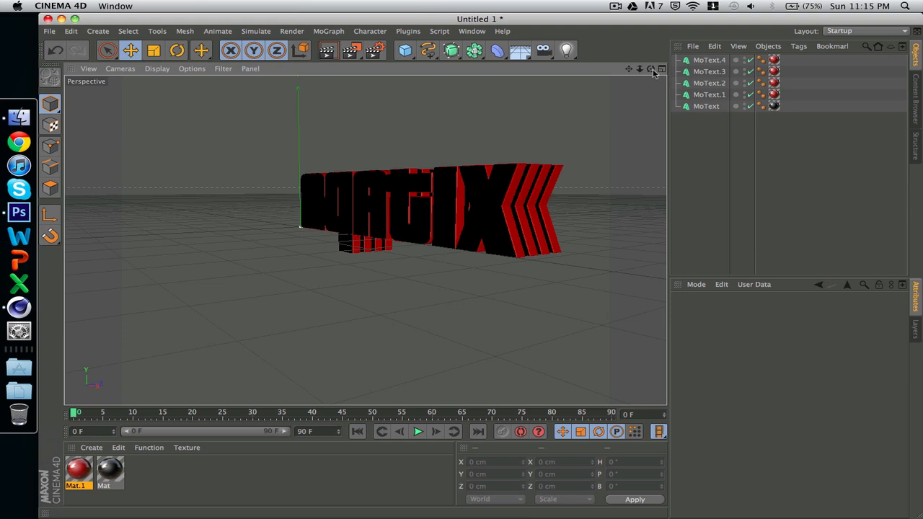
drag(651, 69, 697, 53)
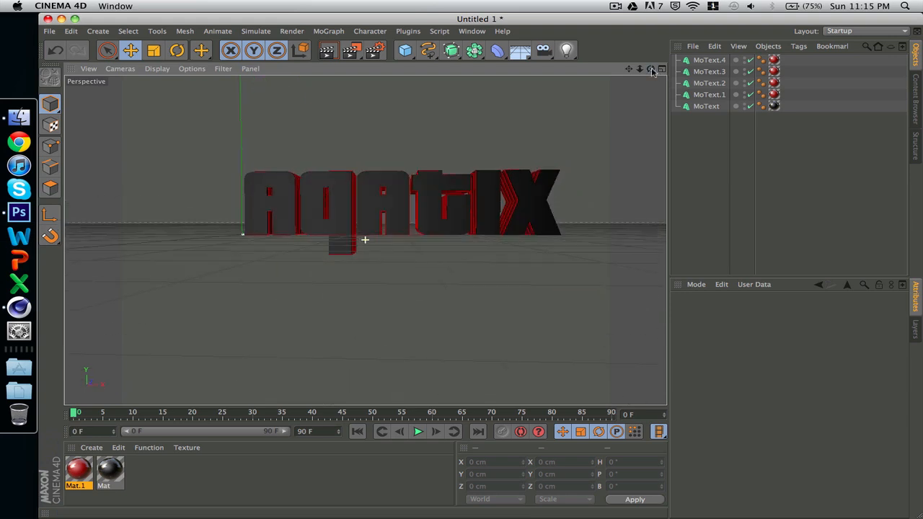
drag(707, 118, 698, 57)
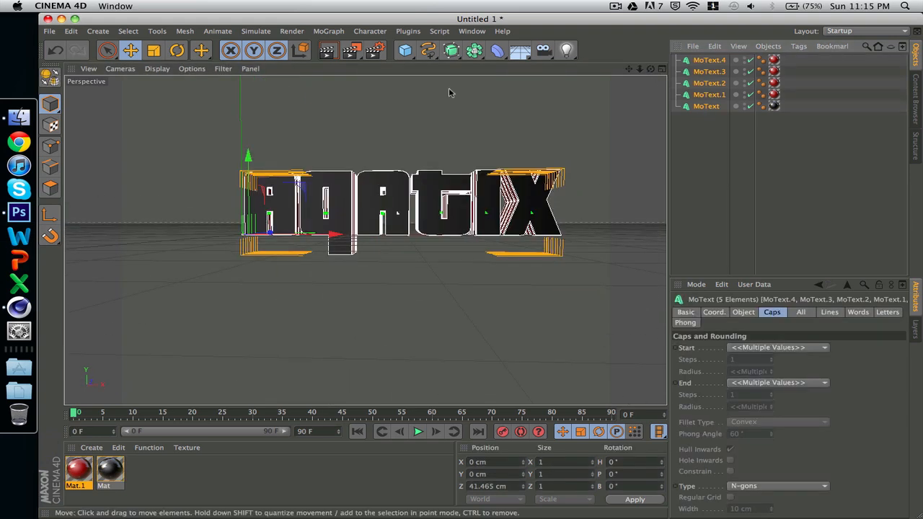
click(49, 32)
click(70, 73)
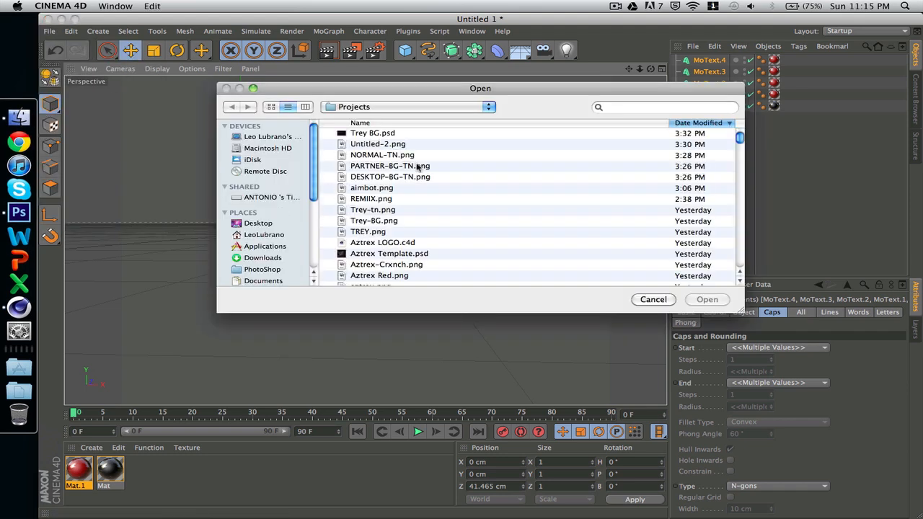
click(630, 106)
text(lightroom)
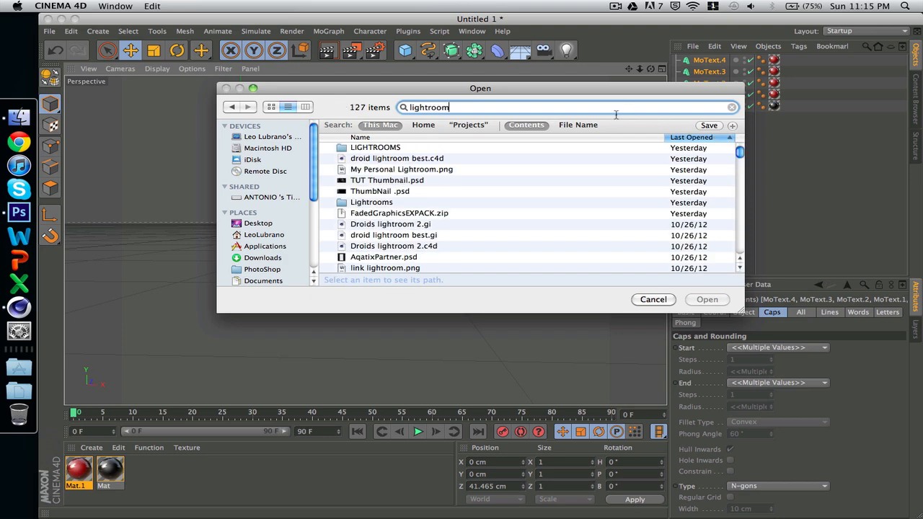
click(575, 126)
scroll(402, 239, down, 1)
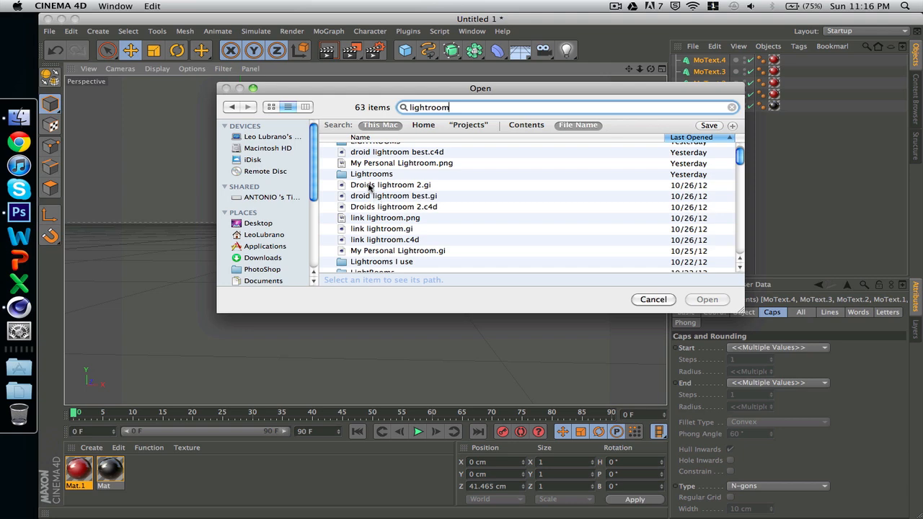
key(Escape)
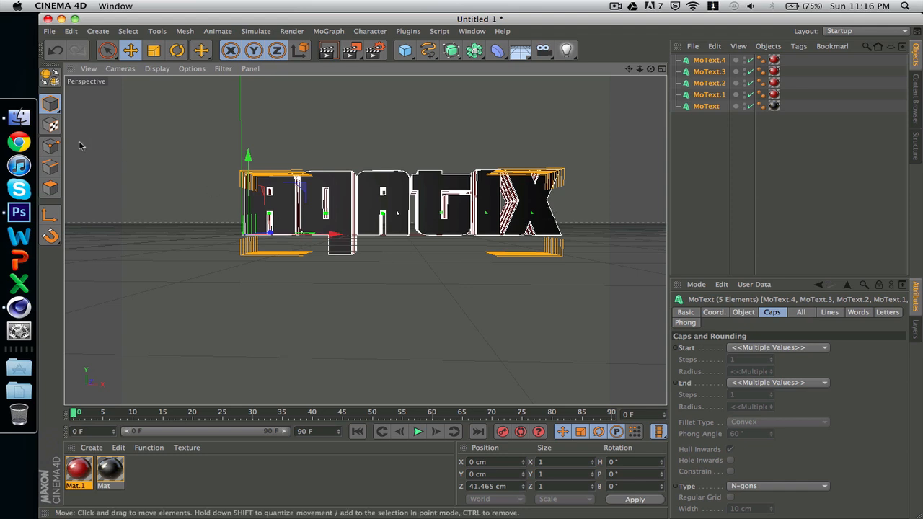
Step: Bring the Most Used.c4d lightroom from the LIGHTROOMS folder into the scene containing the AQATIX text
click(49, 31)
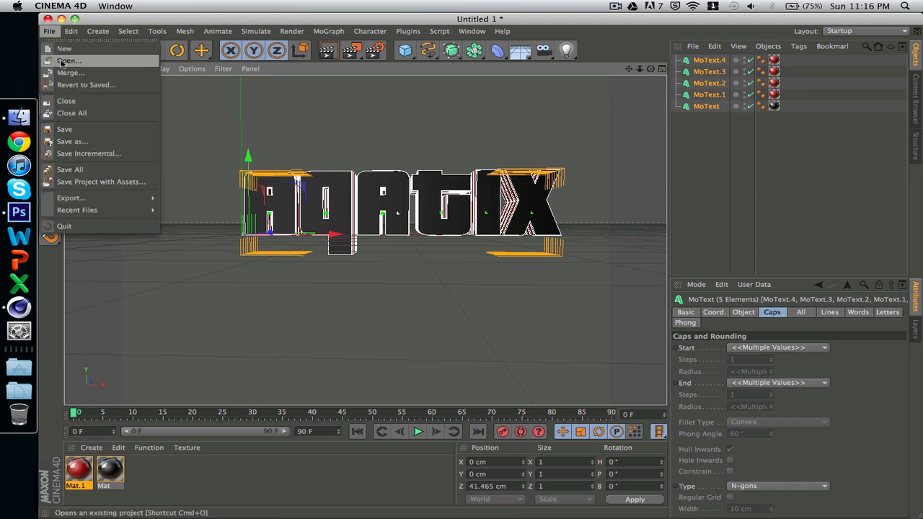
click(69, 61)
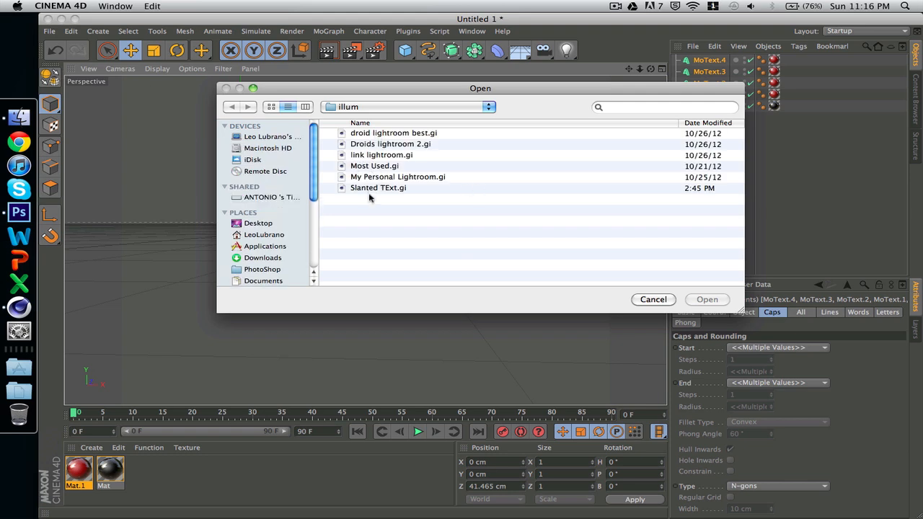
click(384, 108)
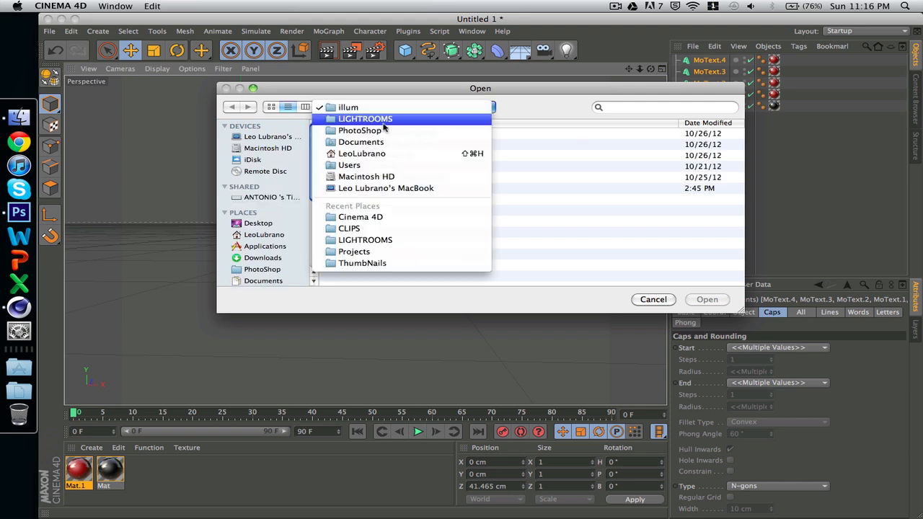
click(386, 119)
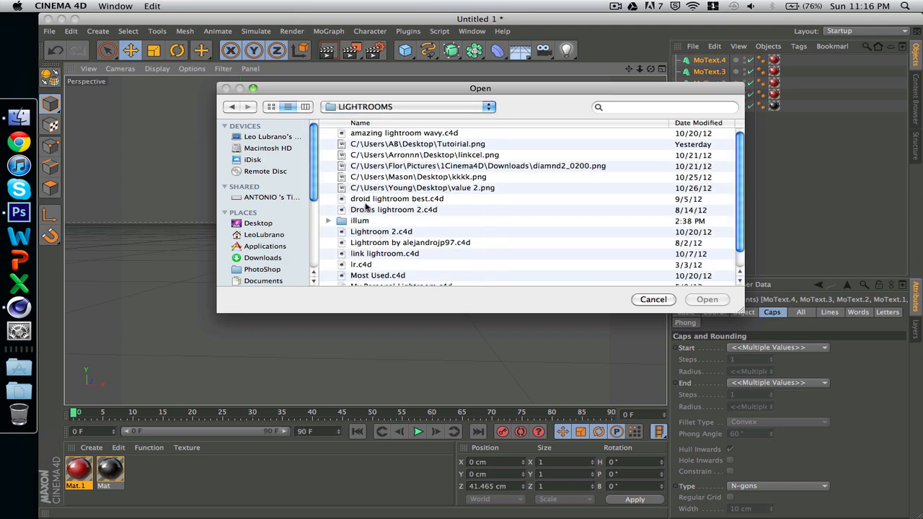
scroll(399, 202, down, 2)
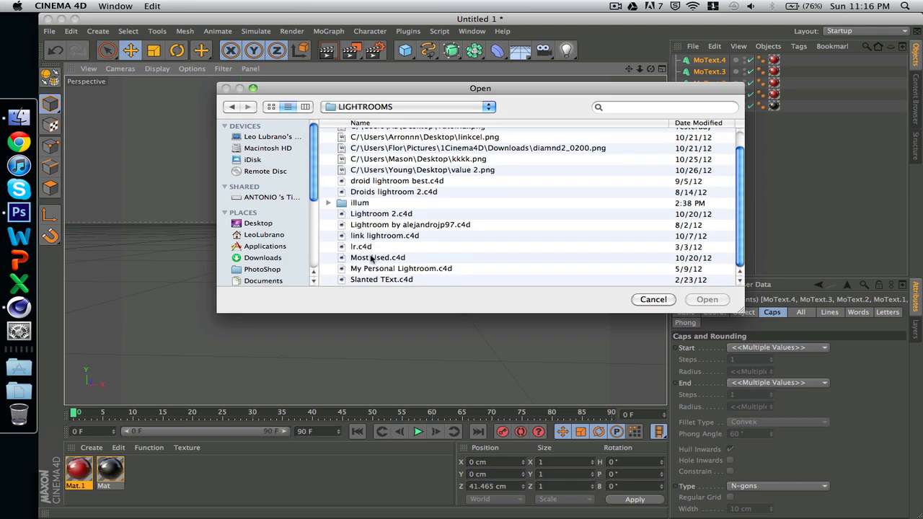
double_click(375, 258)
click(573, 189)
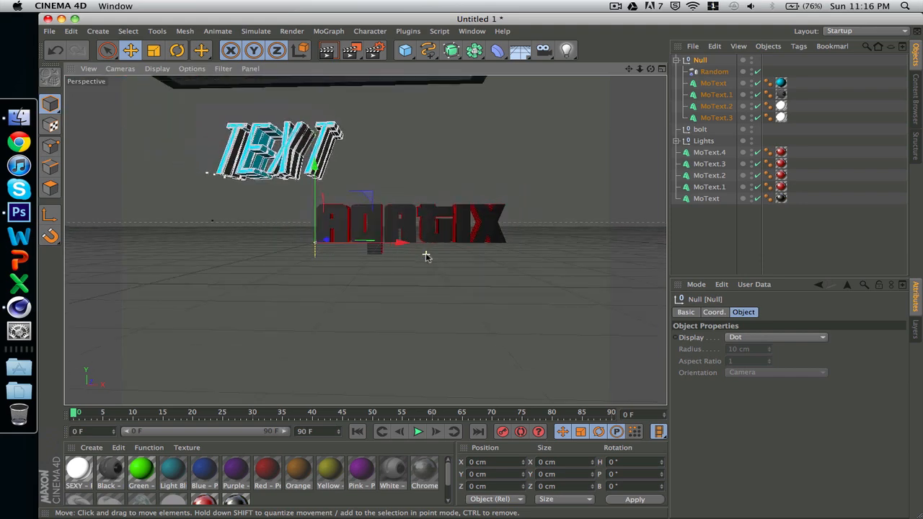
Step: Move all five AQATIX MoText objects together to the placeholder TEXT's position below the overhead light
drag(708, 156, 709, 152)
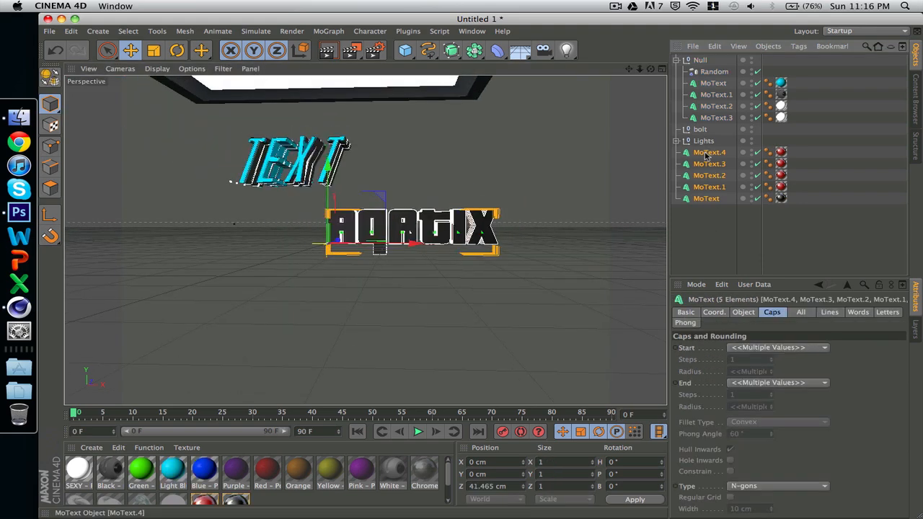
drag(329, 148, 328, 101)
drag(404, 189, 316, 189)
Step: Delete the lightroom's placeholder text objects with their Random effector, along with their parent Null
drag(705, 119, 710, 74)
key(Delete)
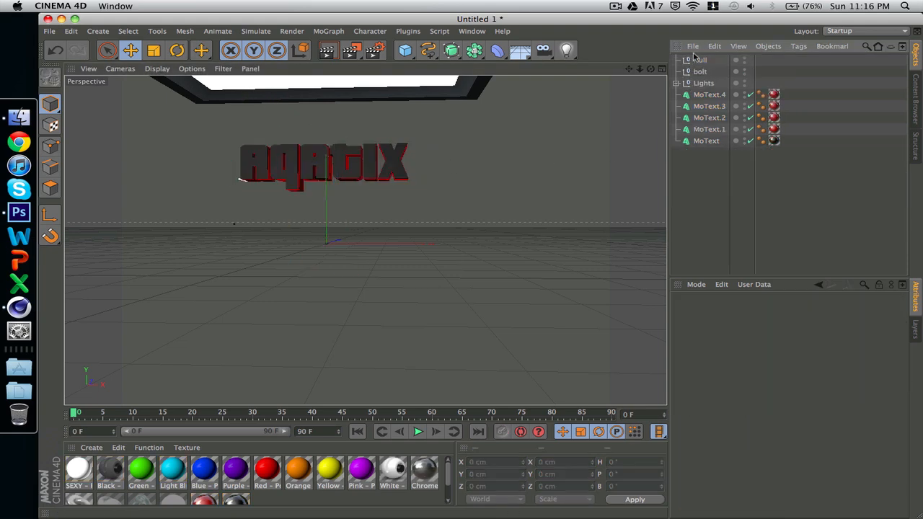
click(698, 61)
key(Delete)
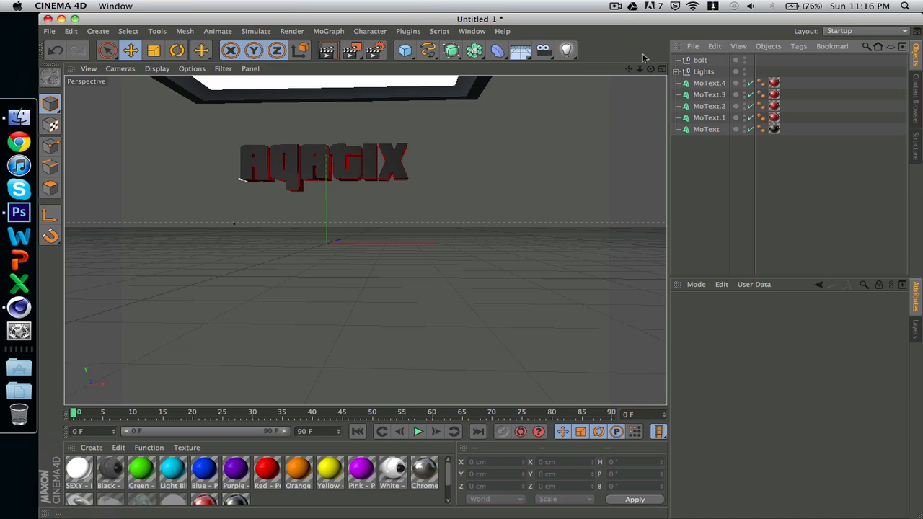
Step: Frame the AQATIX text in the view and set the render output to the 1024 x 768 screen preset
scroll(310, 162, up, 5)
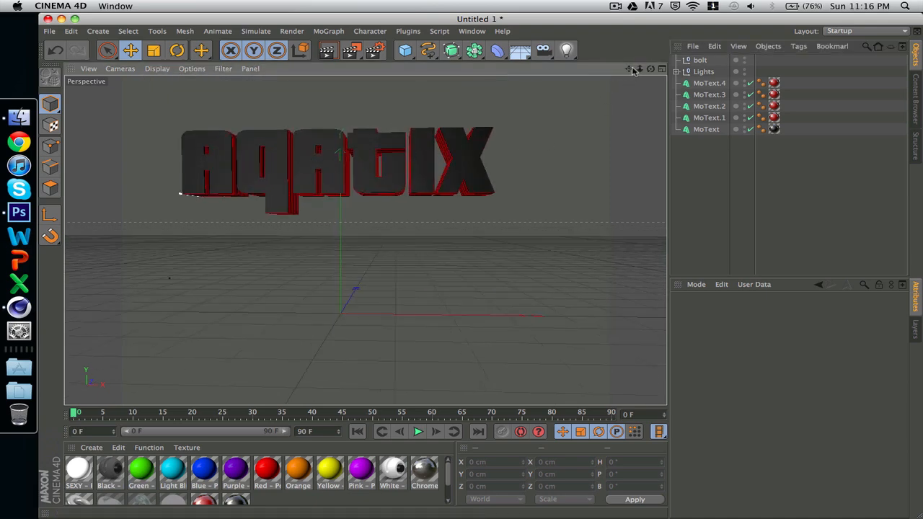
drag(630, 69, 619, 102)
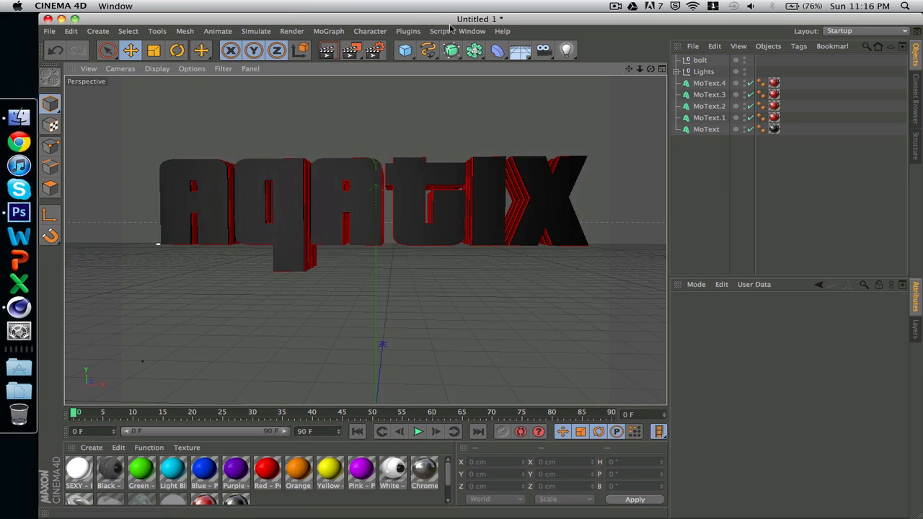
click(376, 52)
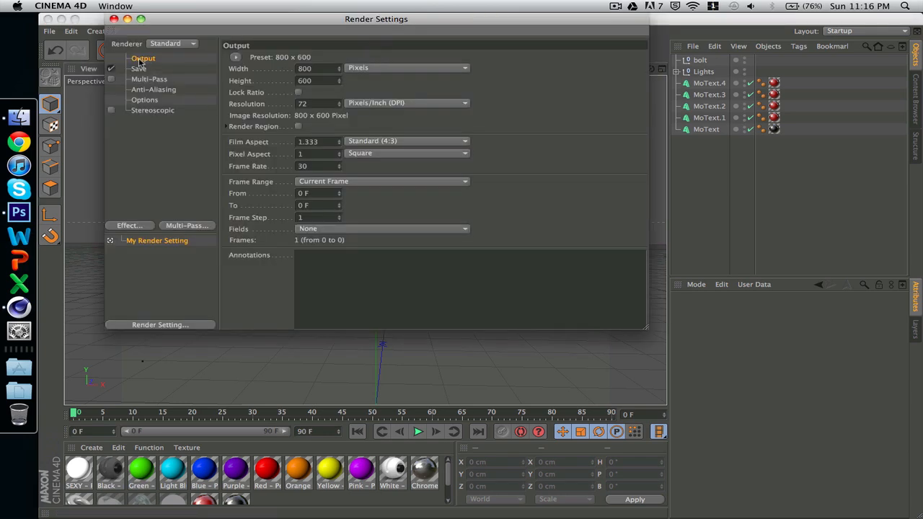
click(235, 58)
mouse_move(255, 70)
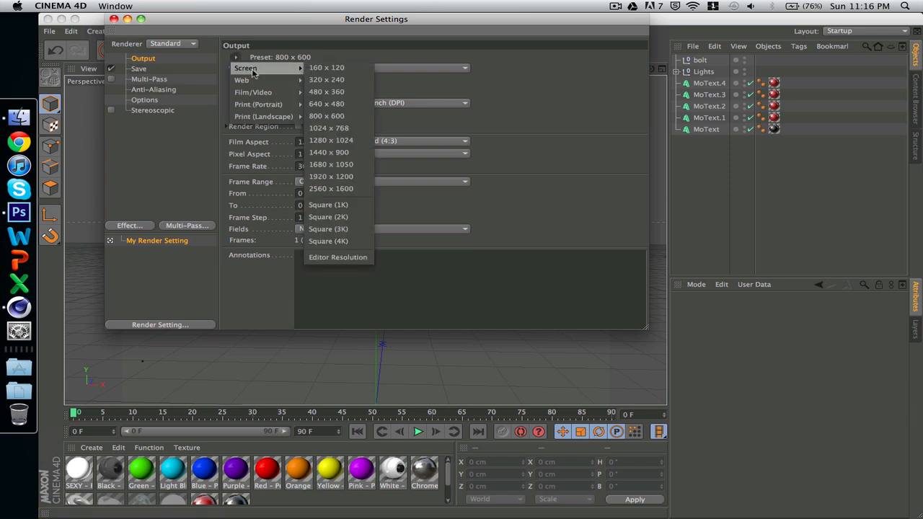
click(362, 130)
Step: Set the render's save format to PNG and enable the alpha channel
click(137, 69)
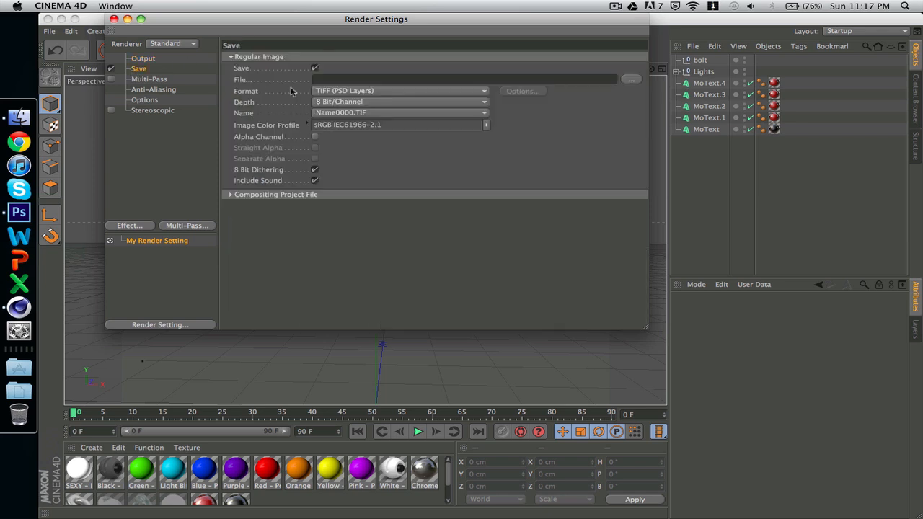
click(347, 91)
click(351, 212)
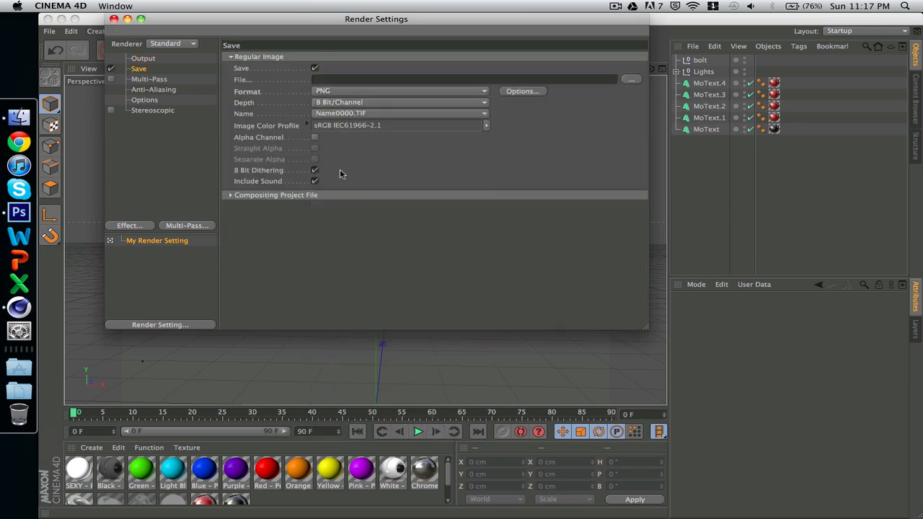
click(315, 137)
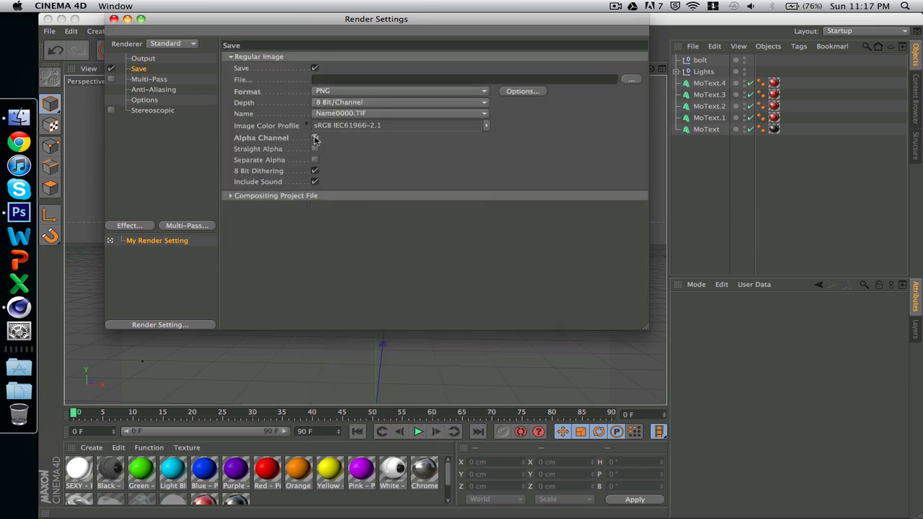
right_click(130, 154)
click(153, 231)
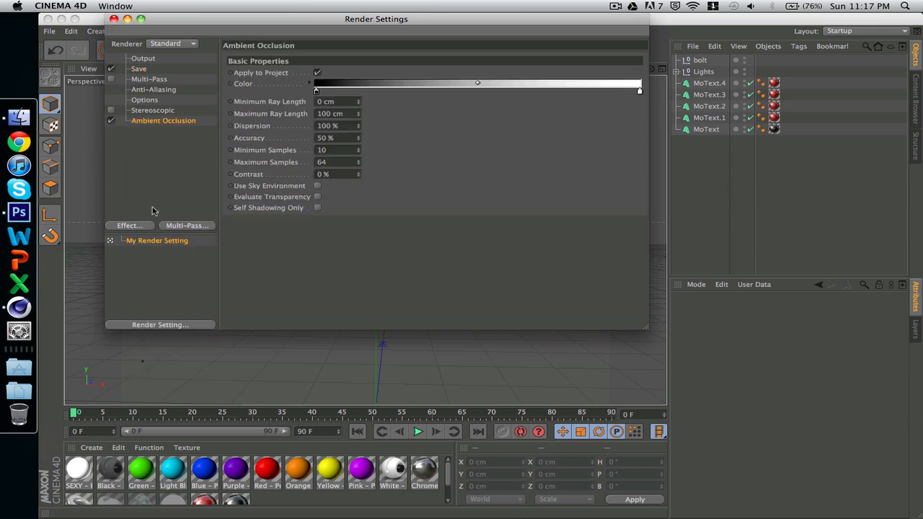
right_click(143, 177)
click(166, 276)
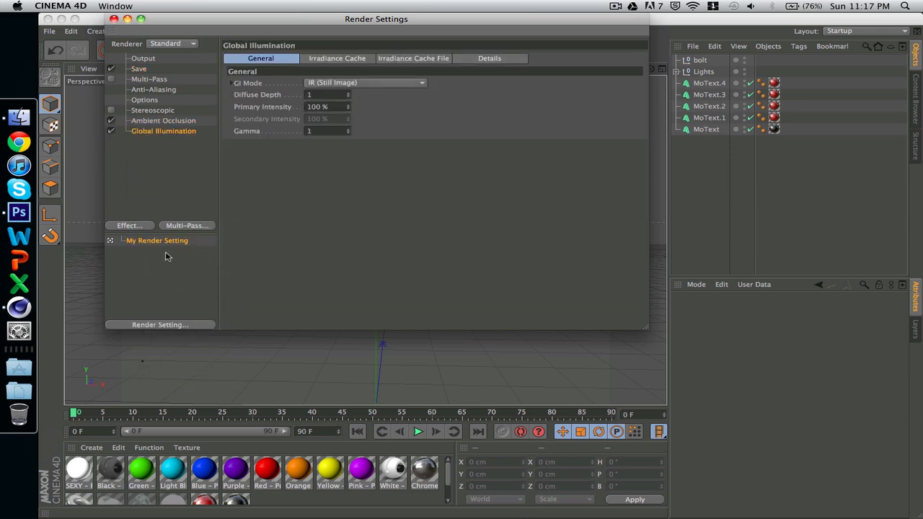
click(152, 121)
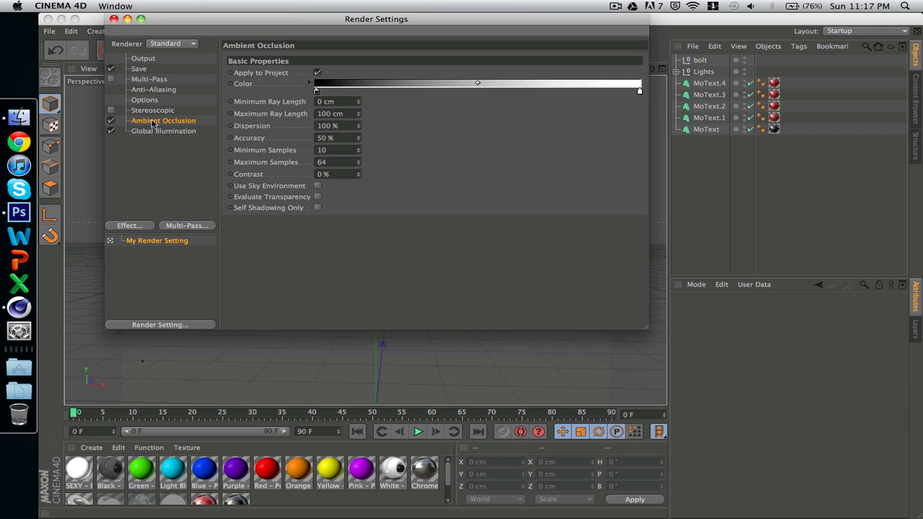
key(Delete)
click(152, 121)
key(Delete)
Step: Add the Ambient Occlusion and Global Illumination effects to the render settings and close them
click(130, 225)
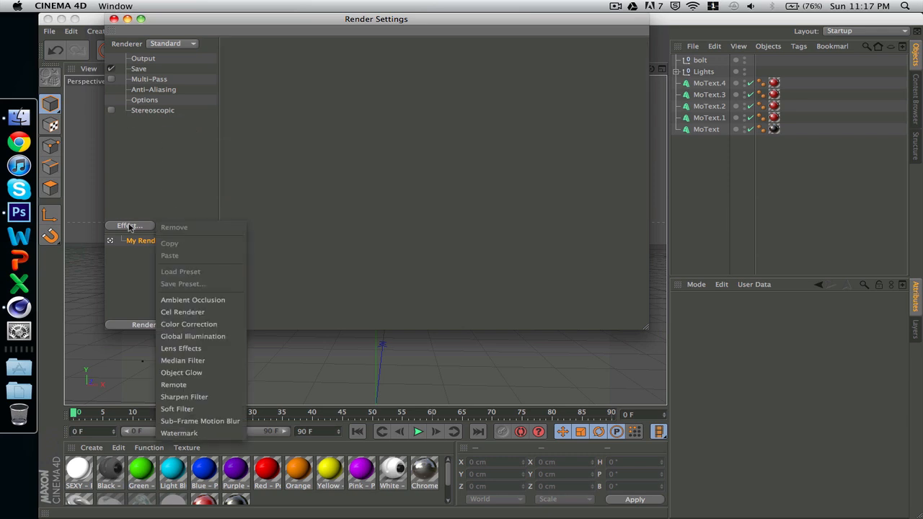
click(192, 300)
click(134, 226)
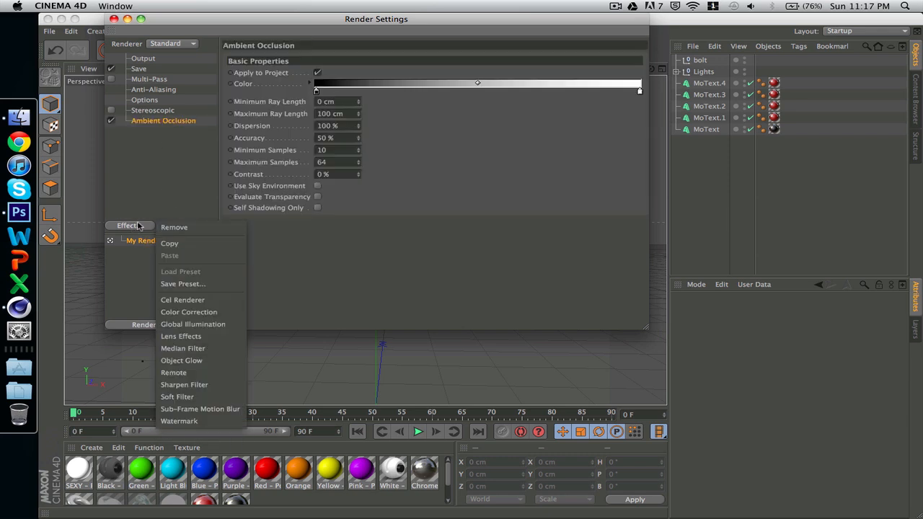
click(191, 324)
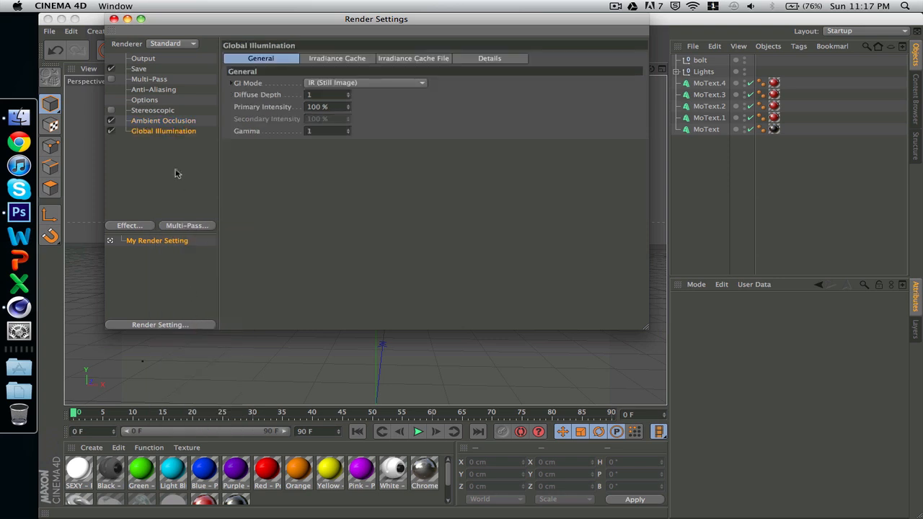
click(175, 170)
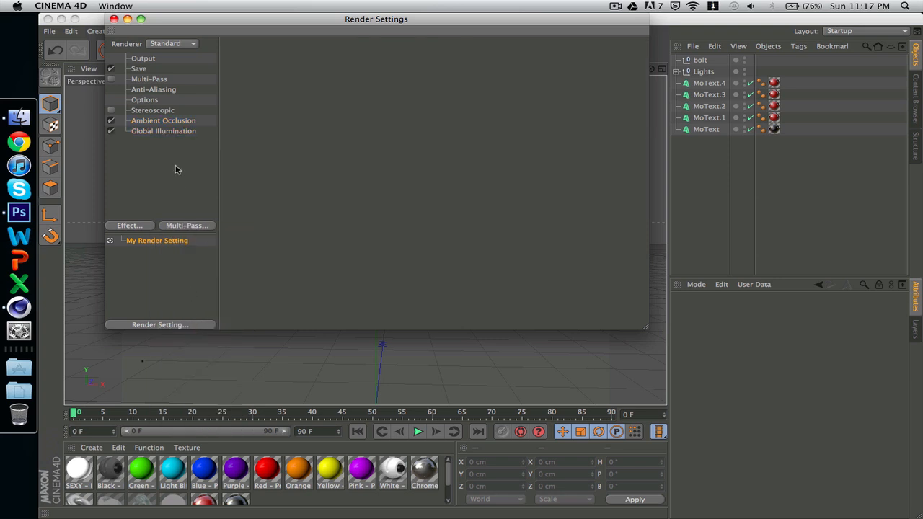
click(114, 19)
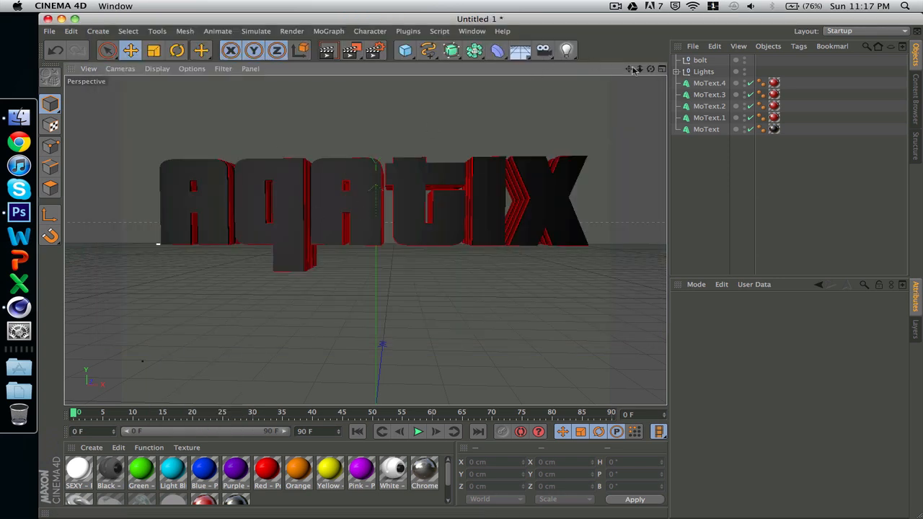
Step: Render a preview region across the q and the second A of the AQATIX text
drag(653, 68, 366, 240)
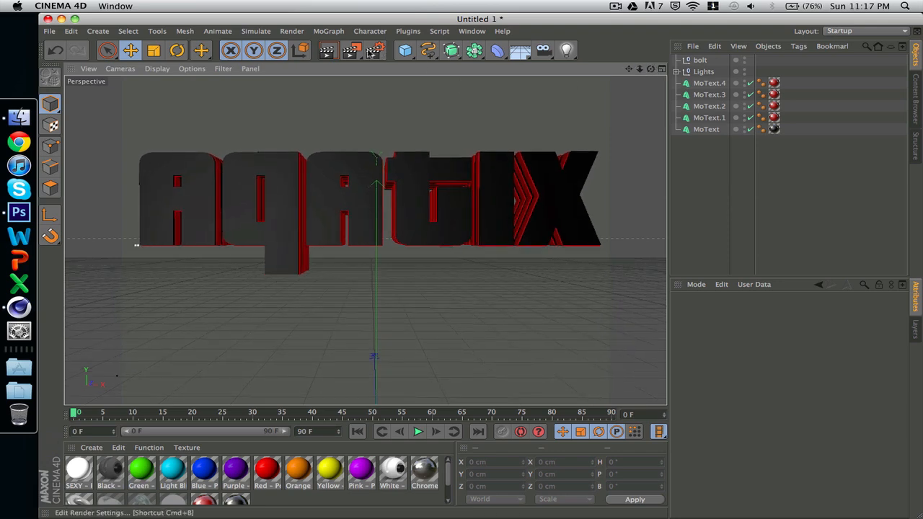
click(353, 50)
click(404, 65)
drag(264, 148, 359, 250)
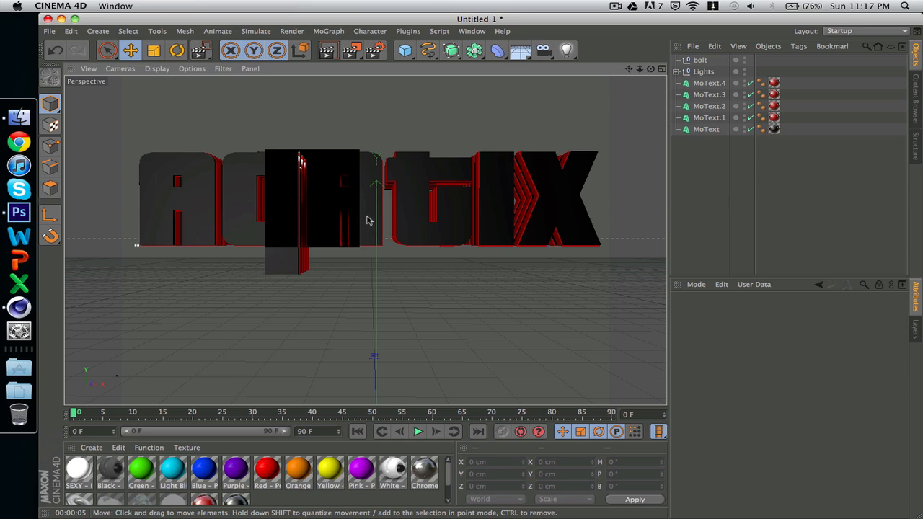
Step: Apply the lightroom's Black material to the deep MoText body of the AQATIX text
click(336, 214)
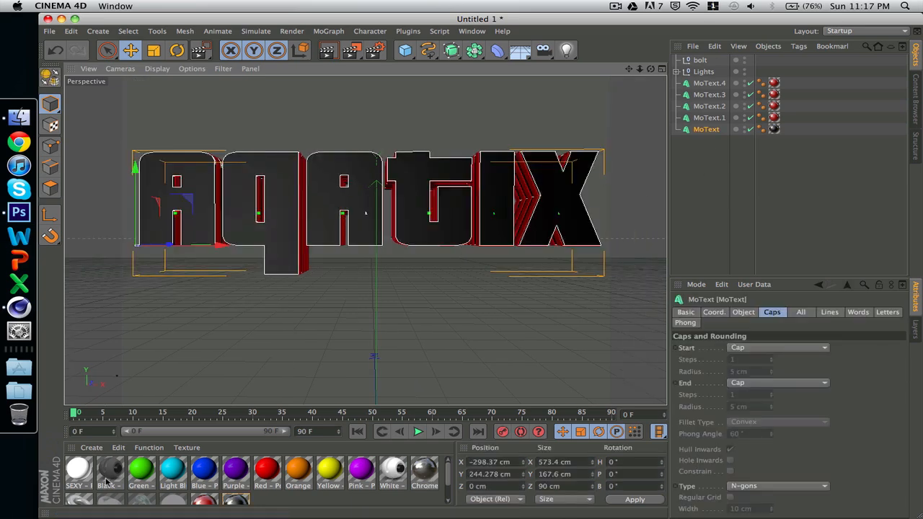
drag(108, 470, 251, 224)
click(443, 124)
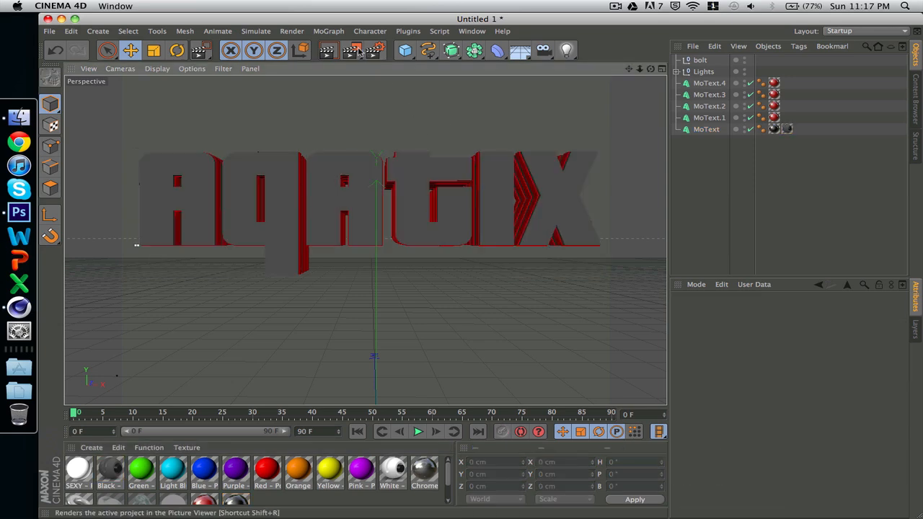
Step: Render a region over the q and second A again to check the newly applied material
click(352, 51)
click(397, 66)
drag(261, 151, 336, 253)
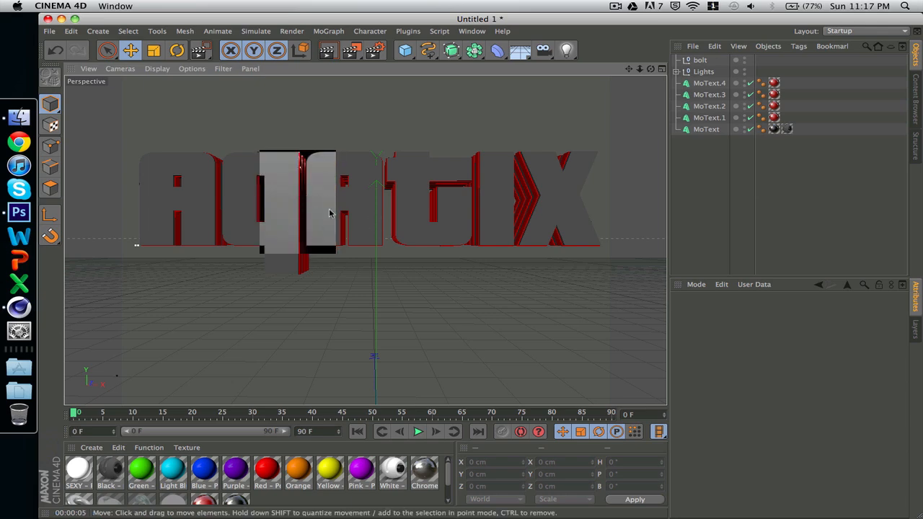
Step: Center the AQATIX text in the view and render the full scene to the Picture Viewer
click(355, 213)
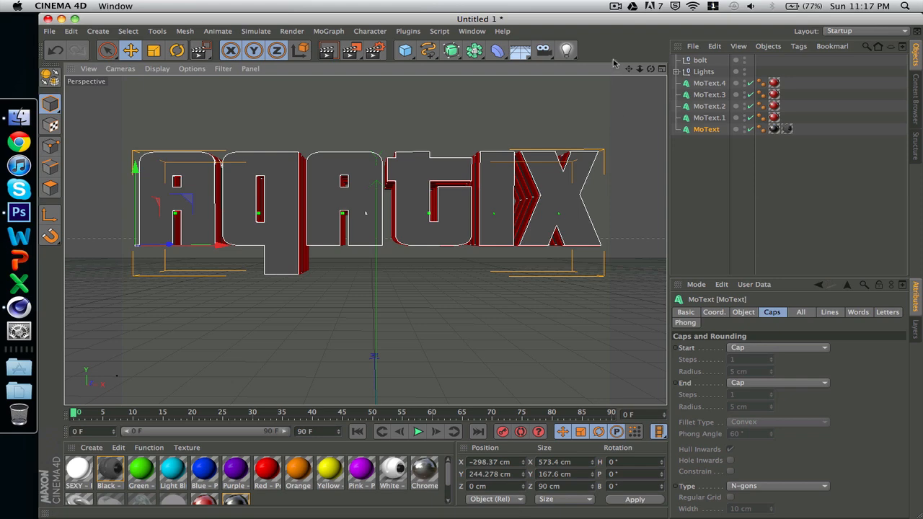
drag(633, 71, 630, 71)
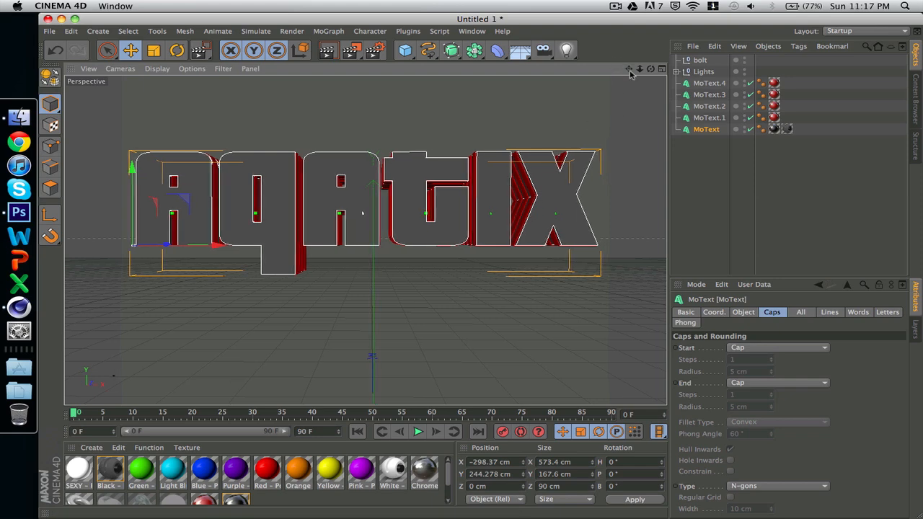
click(352, 54)
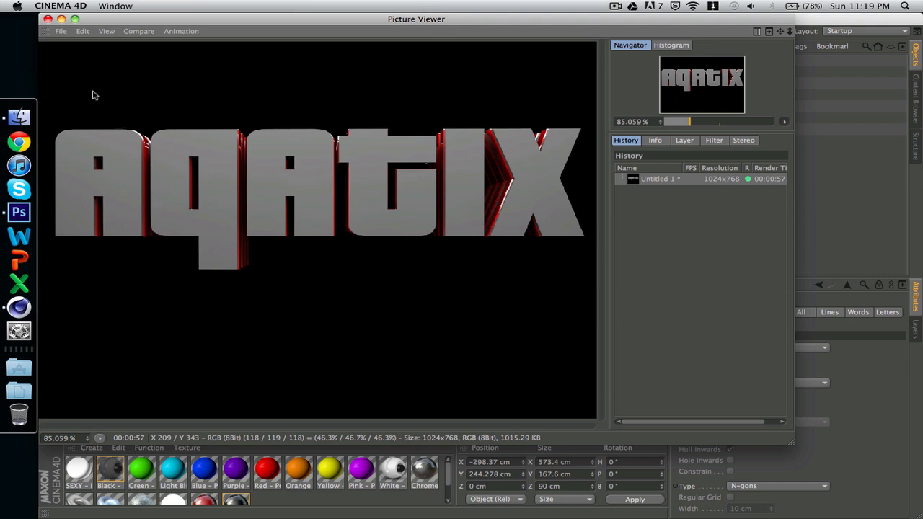
Step: Save the rendered image as an 8 bits/channel PNG with Alpha Channel, named TUT TEXT, in the Projects folder
click(62, 32)
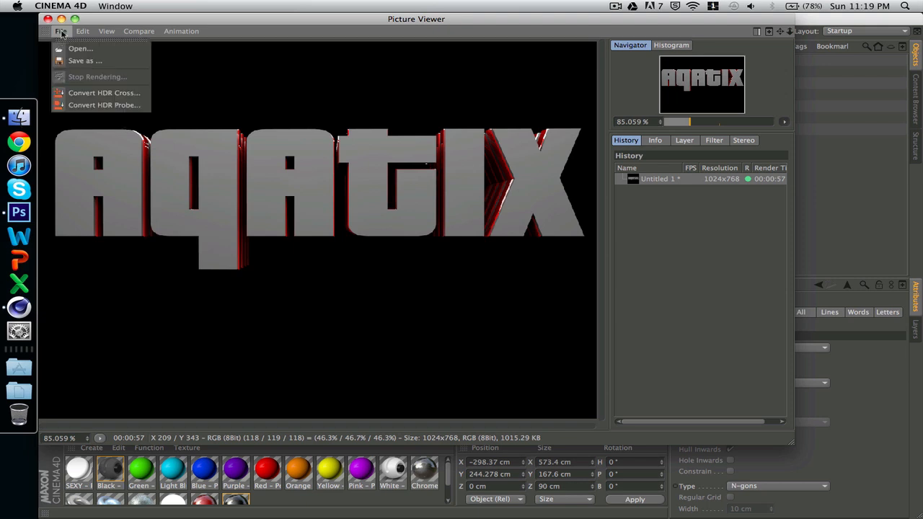
click(85, 61)
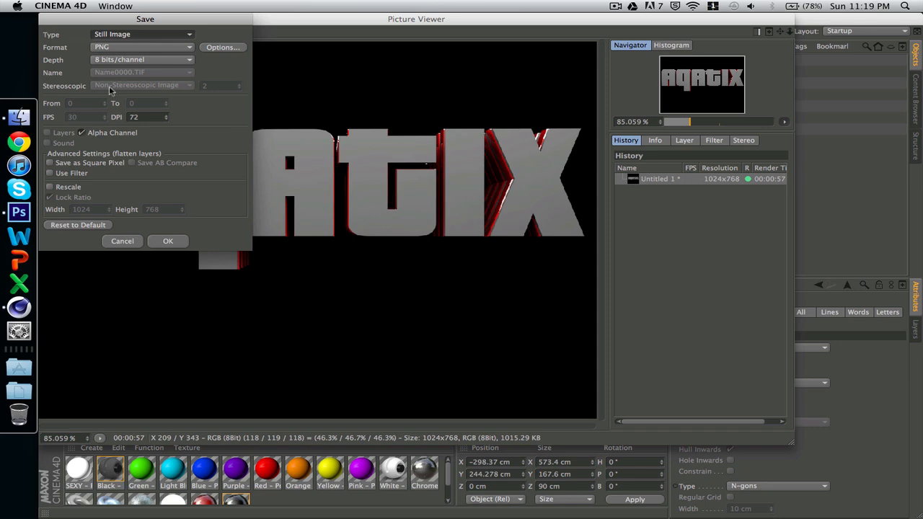
click(168, 241)
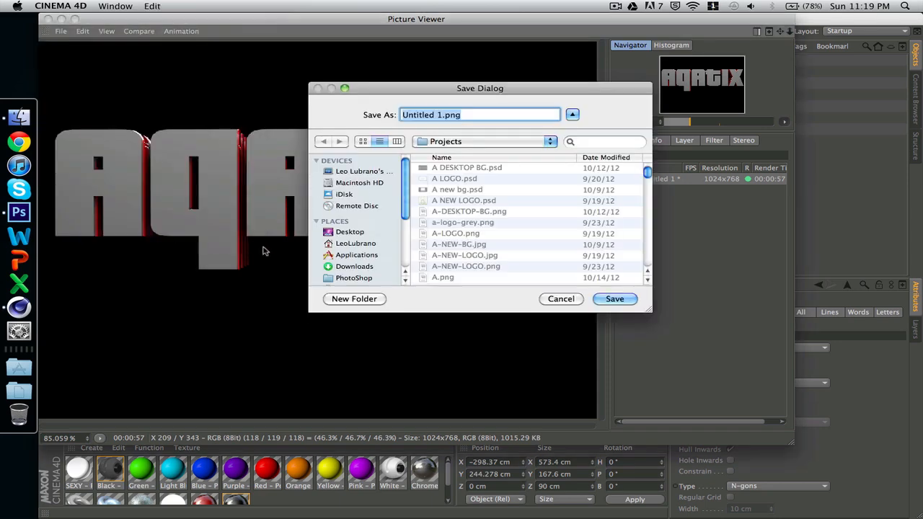
text(TUT TEXT)
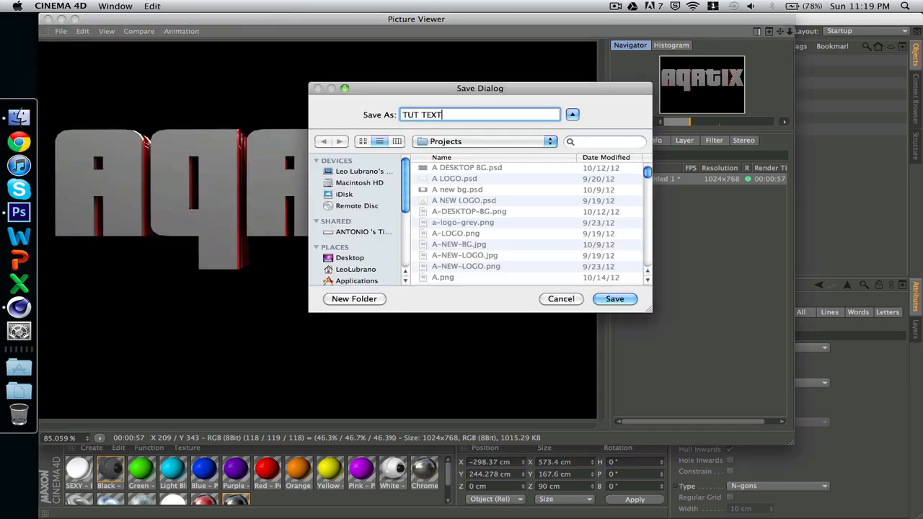
key(Return)
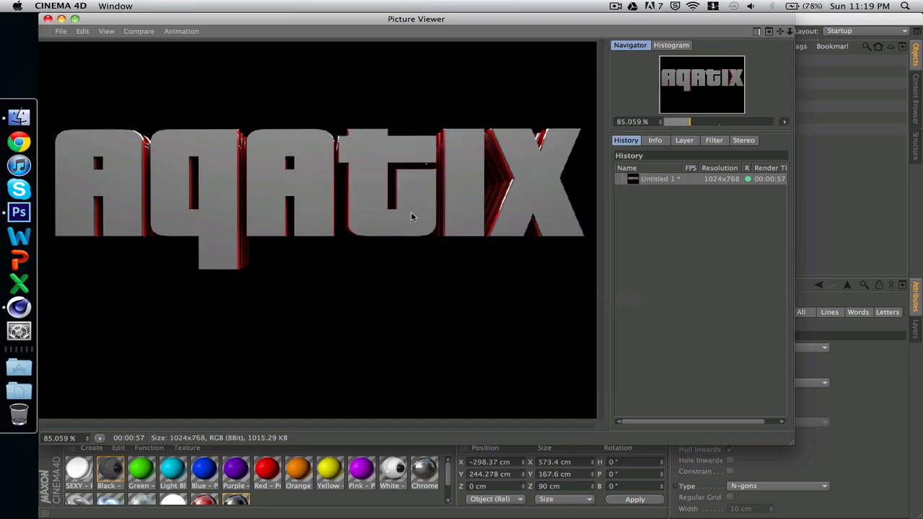
Step: Switch to Photoshop, search the Mac by file name for "non partner" and open NON PARTNER BY RATED.psd
click(19, 212)
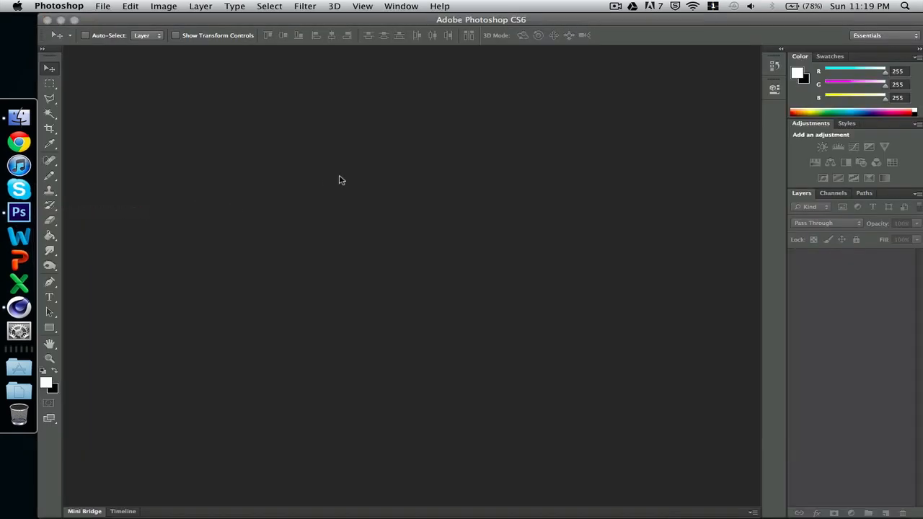
key(super+o)
click(642, 102)
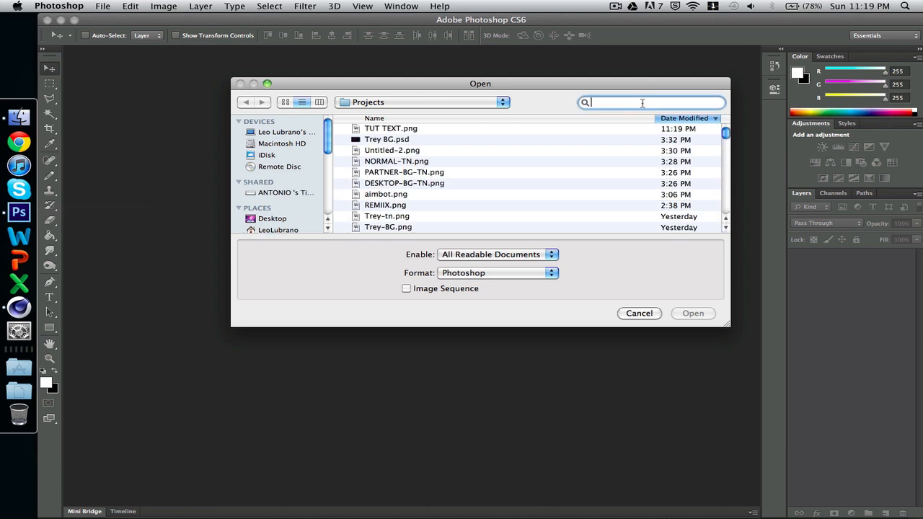
text(ps)
key(BackSpace)
key(BackSpace)
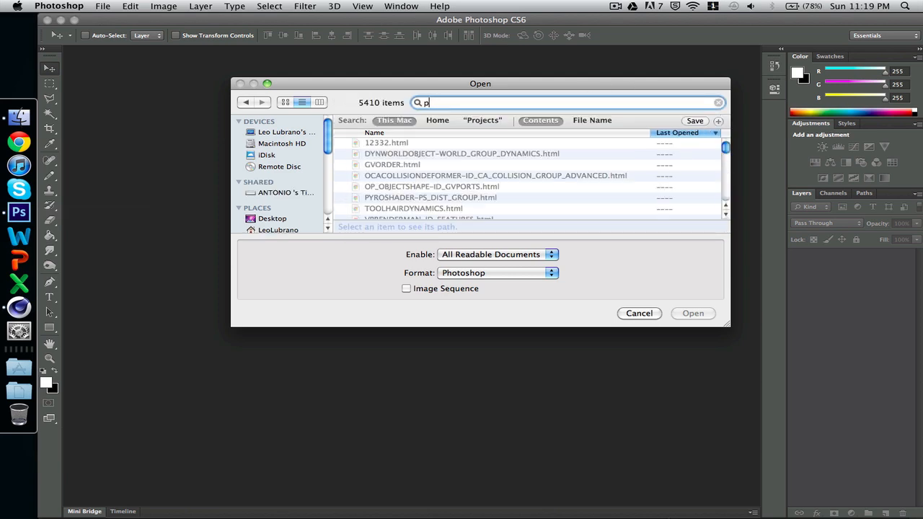
text(non partne)
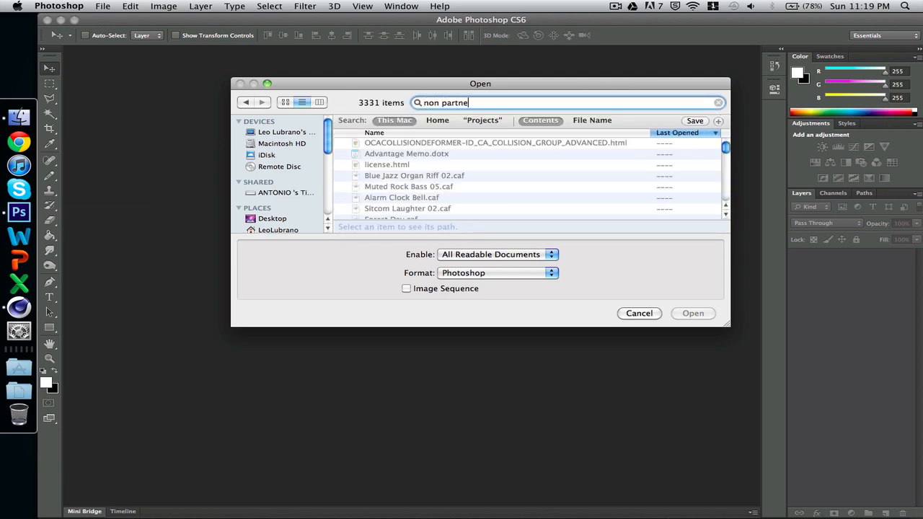
text(r)
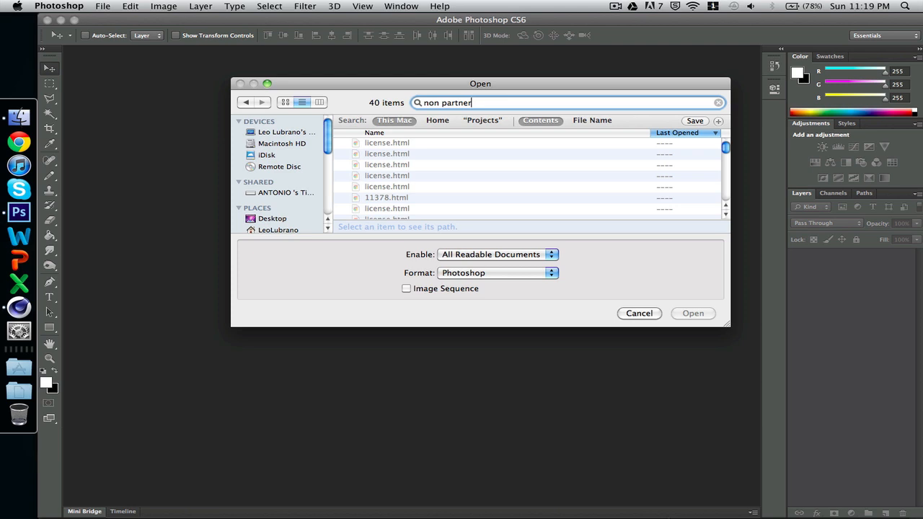
click(592, 121)
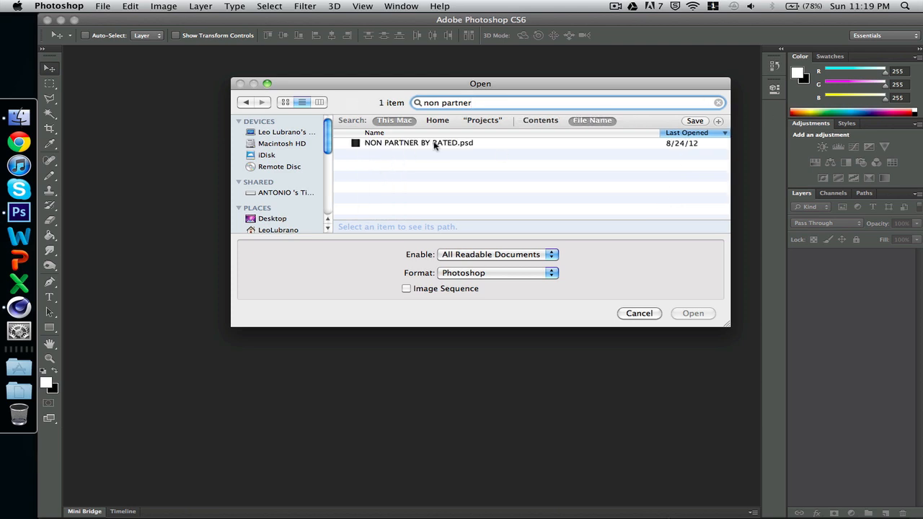
double_click(433, 143)
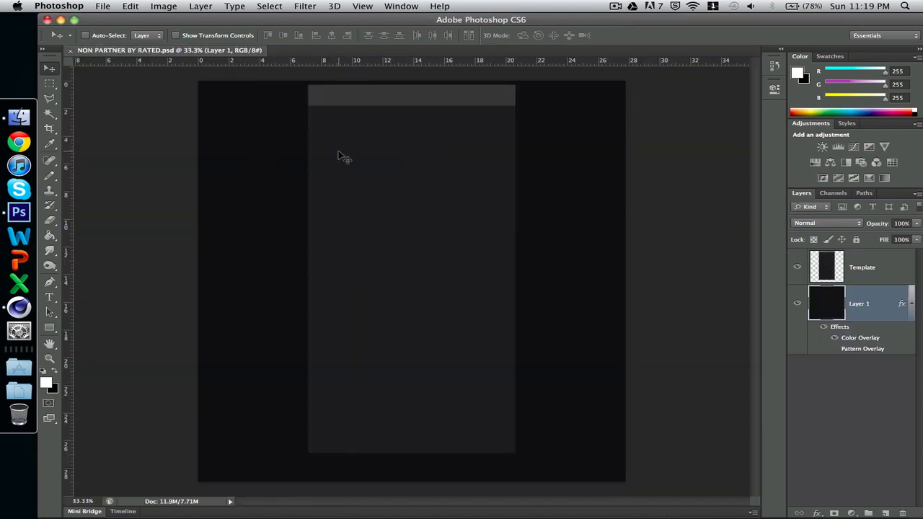
Step: Examine the template's header, central column and dark side areas up close
key(super+equal)
scroll(288, 267, up, 3)
scroll(288, 267, up, 3)
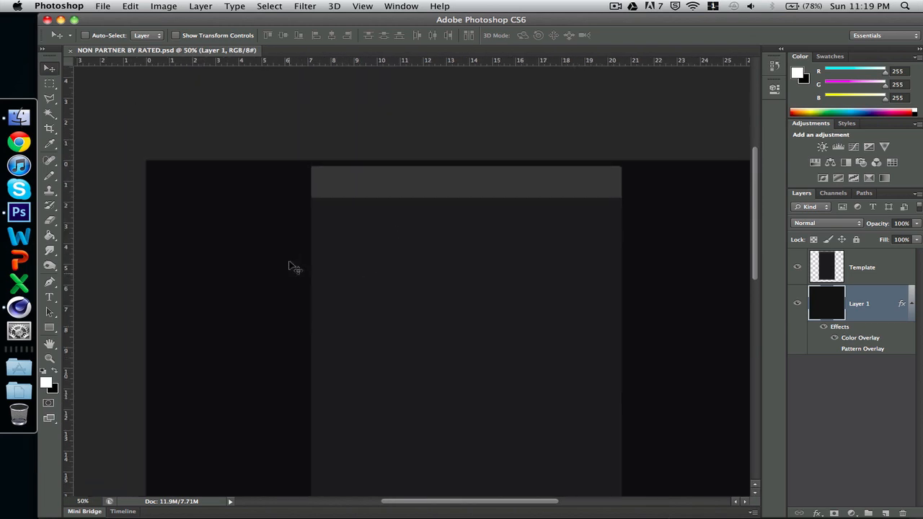
scroll(288, 267, right, 5)
scroll(288, 267, down, 3)
scroll(289, 267, left, 3)
scroll(288, 267, left, 5)
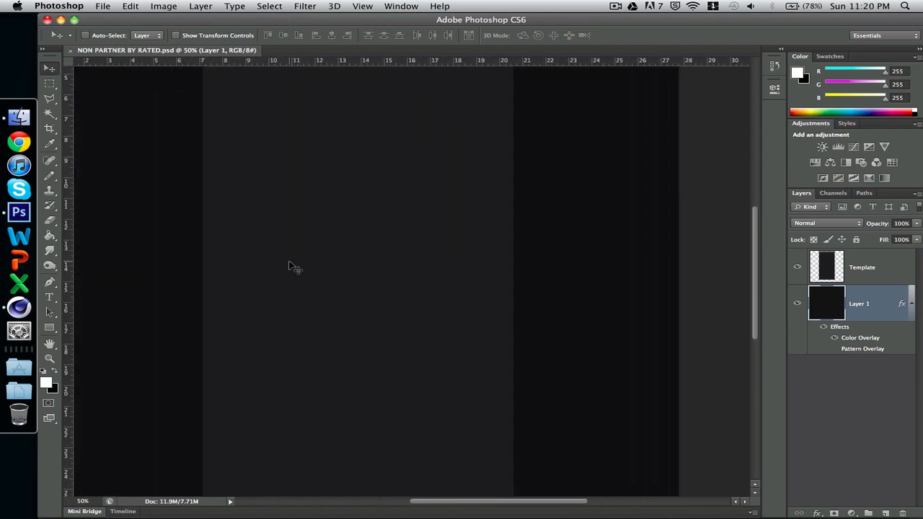
scroll(289, 267, up, 5)
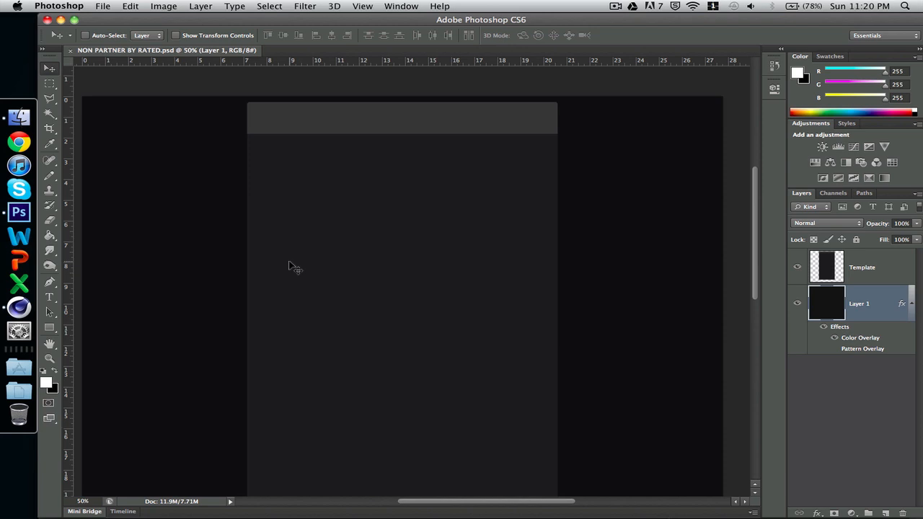
Step: Place TUT TEXT.png from the Projects folder inside the PhotoShop folder into the template document
click(19, 117)
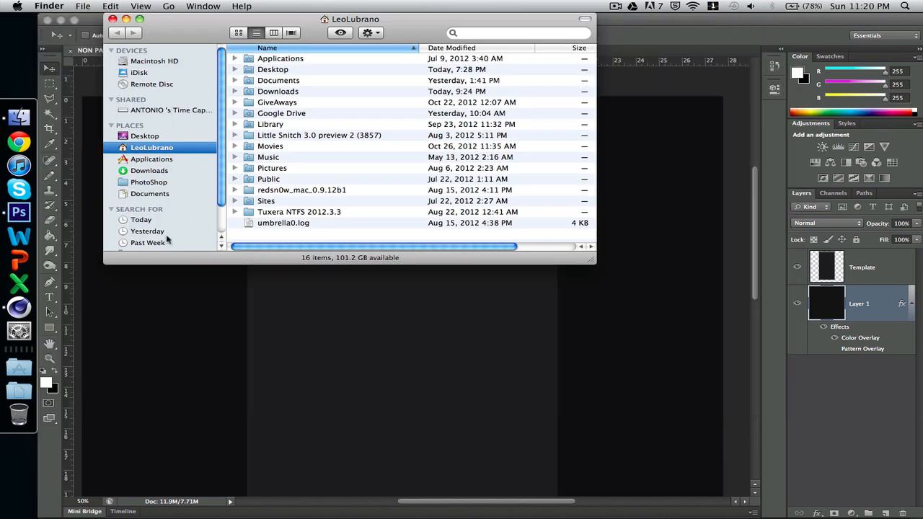
click(132, 183)
double_click(276, 62)
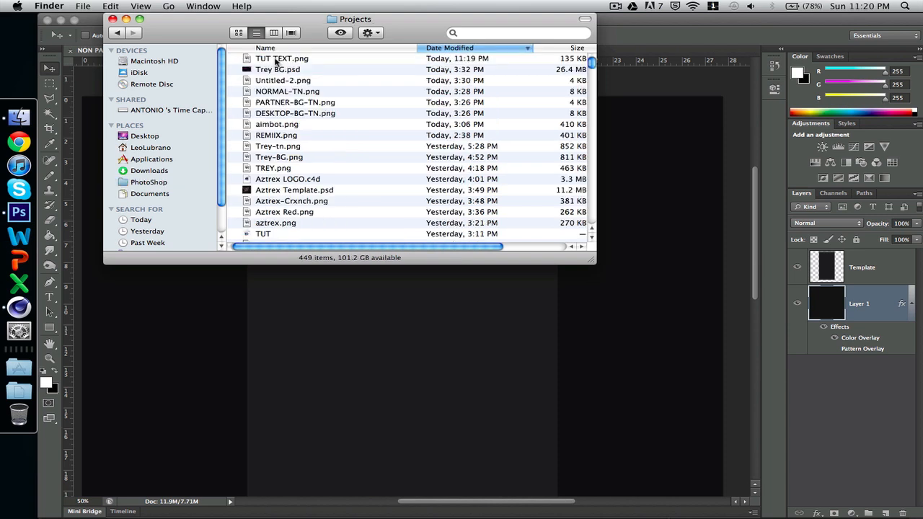
click(277, 61)
drag(299, 63, 255, 375)
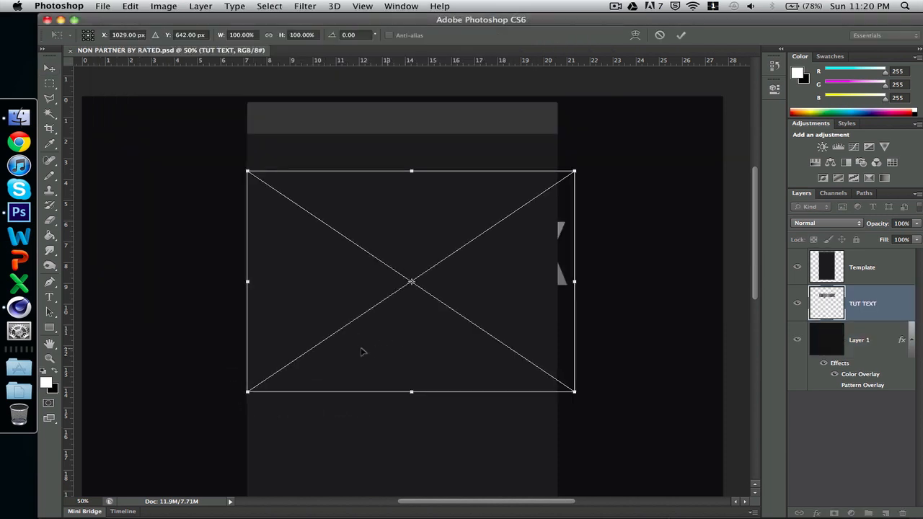
Step: Move the placed AQATIX text toward the template's left side area, rotate it 90° CCW and commit the placement
drag(360, 351, 210, 350)
right_click(209, 350)
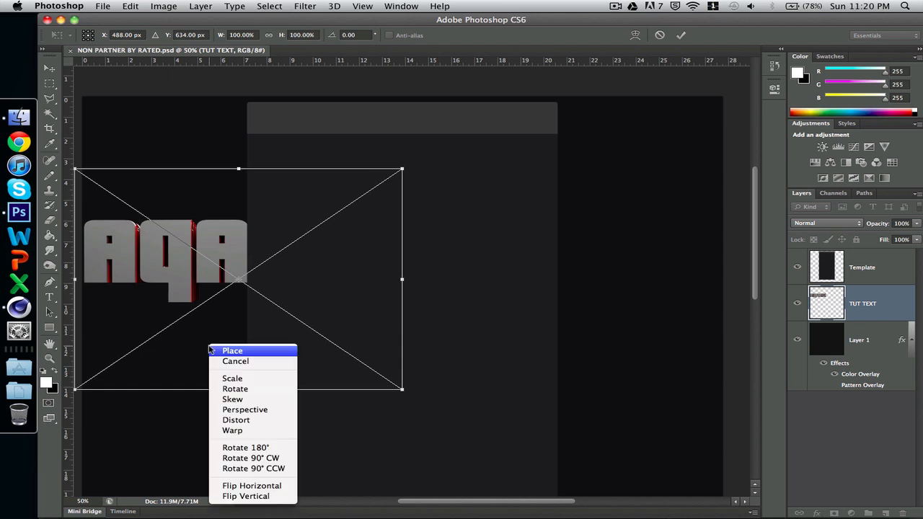
click(254, 469)
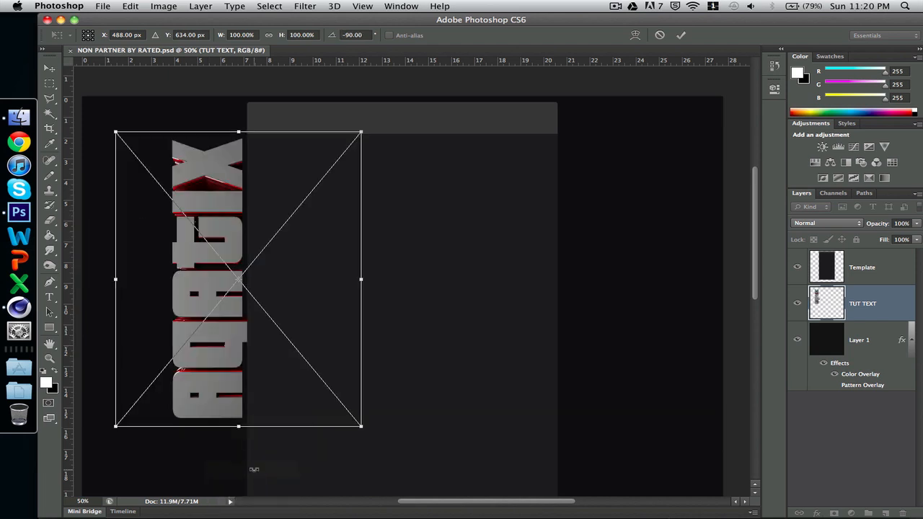
key(Return)
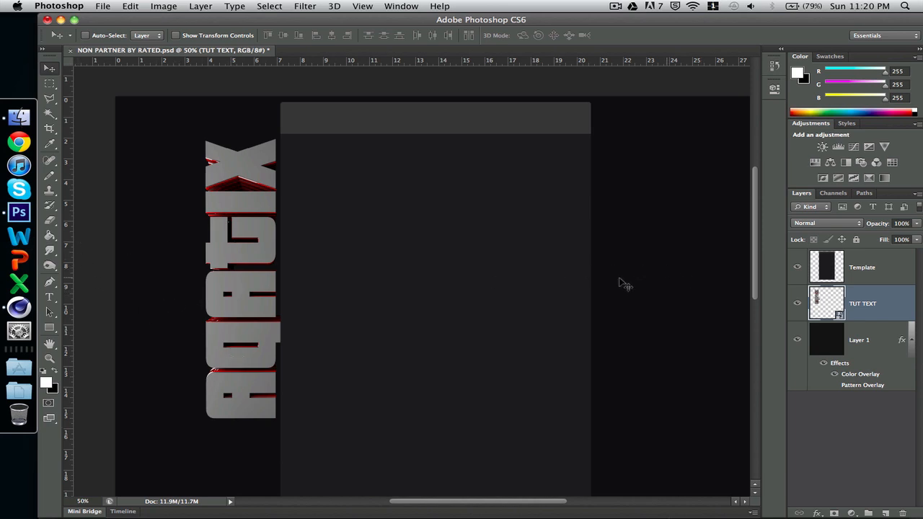
Step: Scale down the vertical AQATIX text with Free Transform and position it against the left edge of the central column
key(ctrl+t)
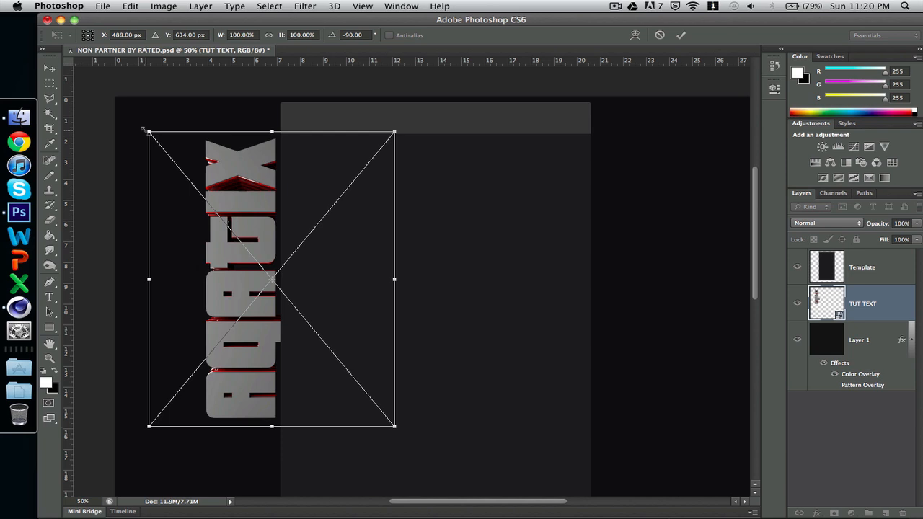
key(Return)
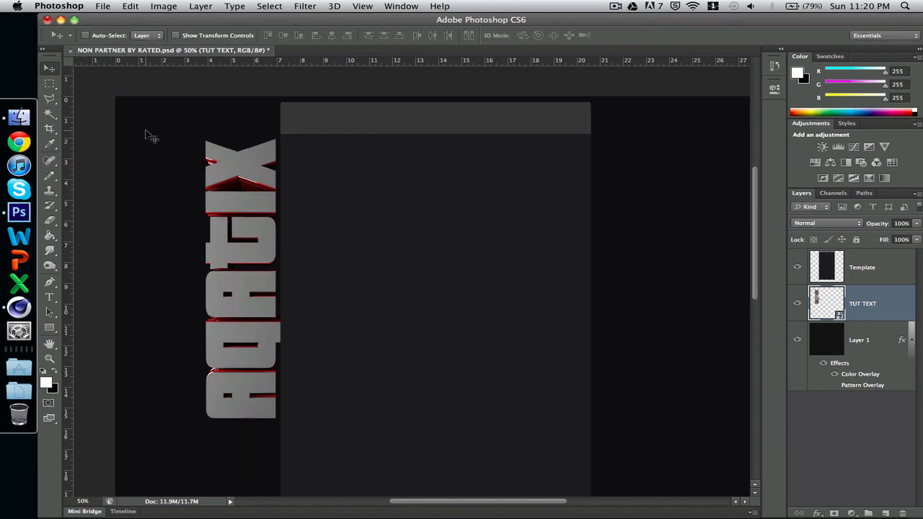
key(ctrl+t)
drag(258, 194, 233, 205)
drag(473, 244, 470, 258)
key(super+z)
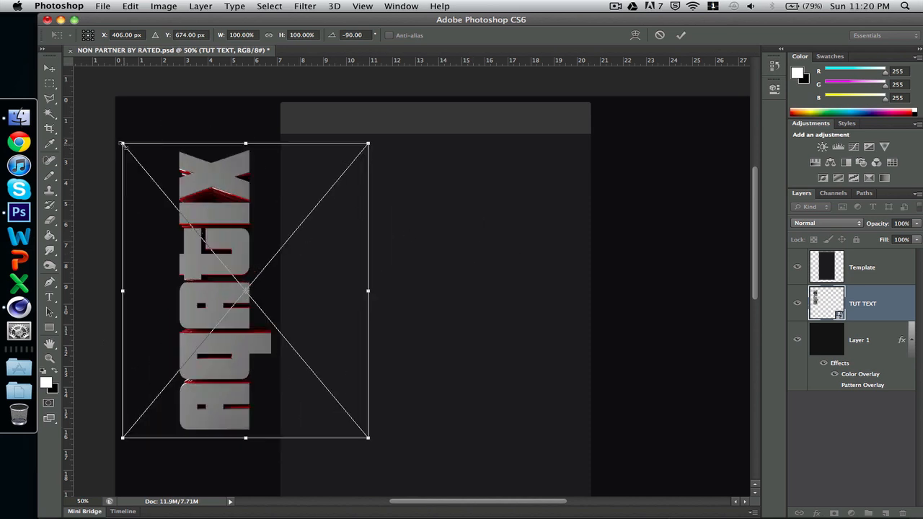
drag(120, 142, 170, 228)
key(super+z)
drag(120, 143, 214, 254)
key(Return)
drag(288, 381, 265, 289)
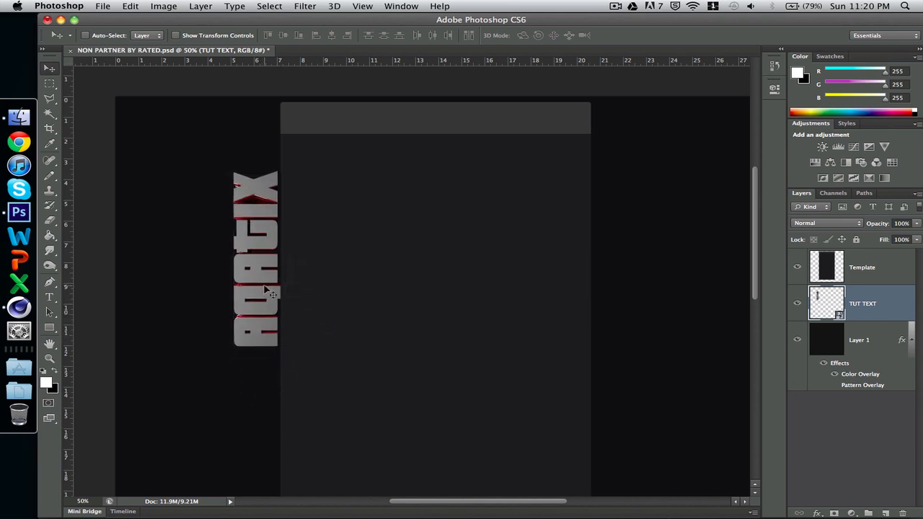
key(super+equal)
scroll(350, 308, left, 2)
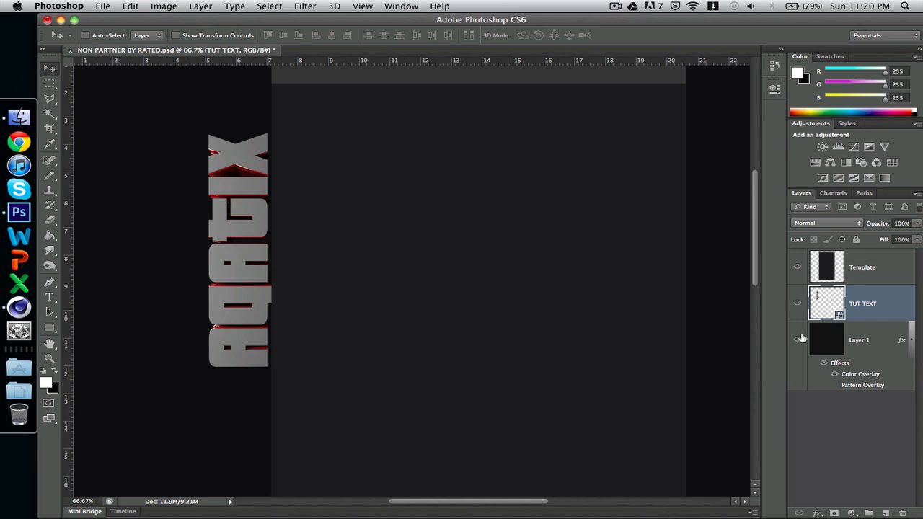
Step: Open STOCKS.psd and COLOR CORRECTIONS.psd together from the PhotoShop folder, and return to the NON PARTNER BY RATED.psd document
click(19, 117)
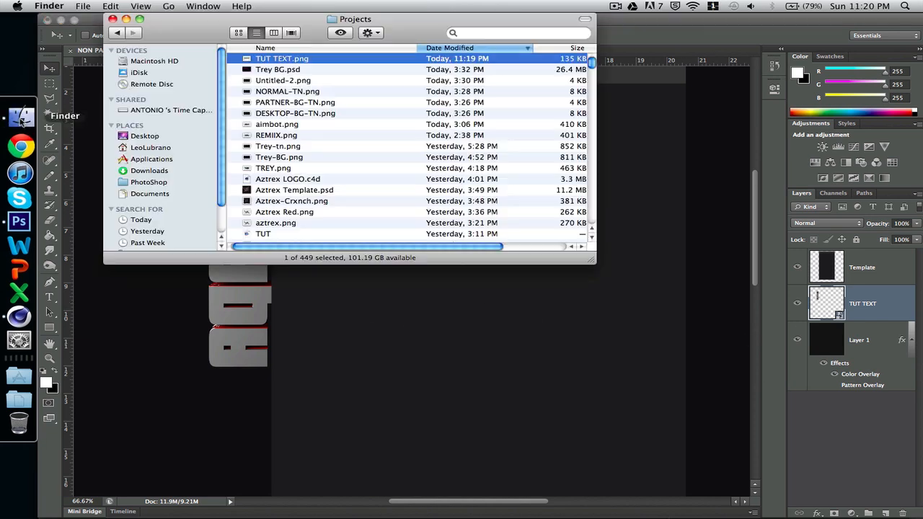
click(137, 182)
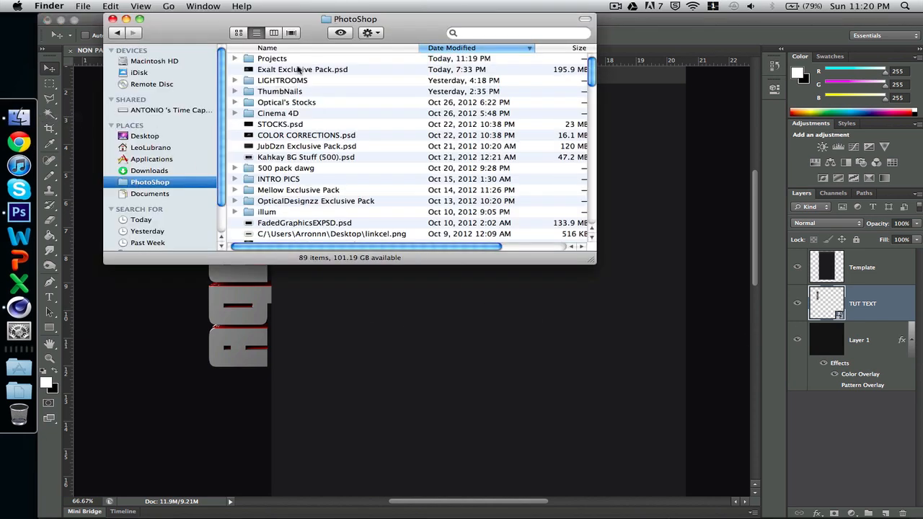
click(275, 125)
super+click(291, 136)
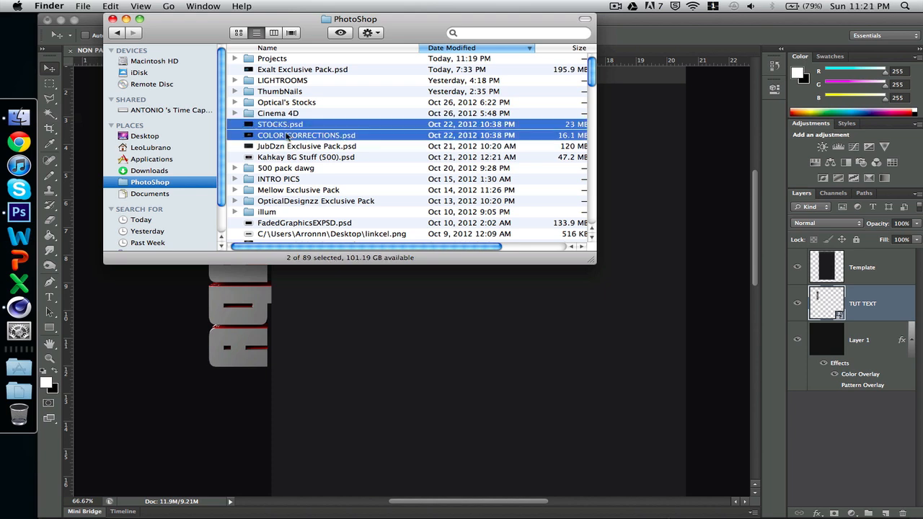
double_click(286, 136)
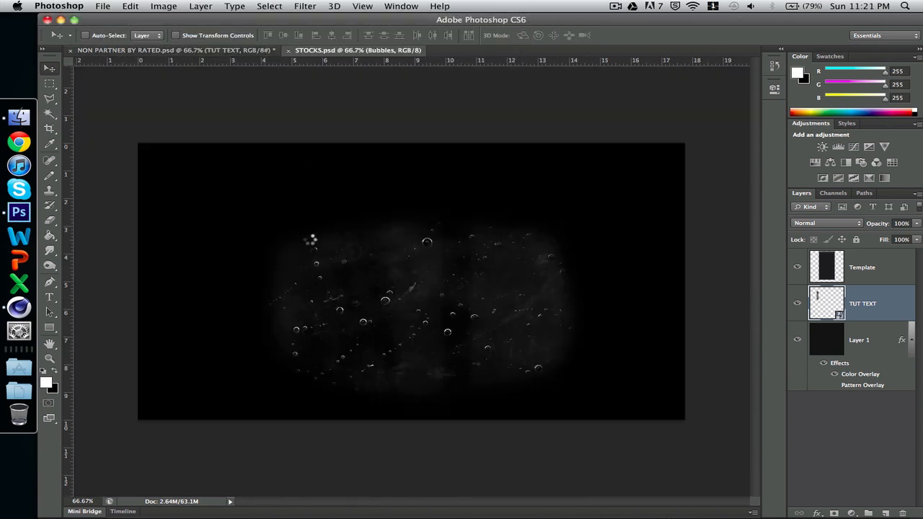
click(192, 52)
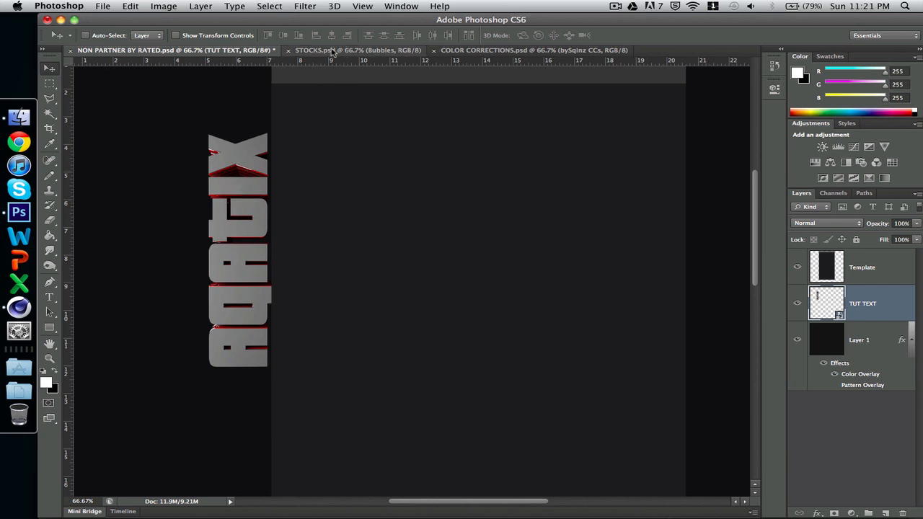
Step: Browse the PhotoShop folder in Finder, open its Screenshots subfolder, and return to Photoshop
click(20, 114)
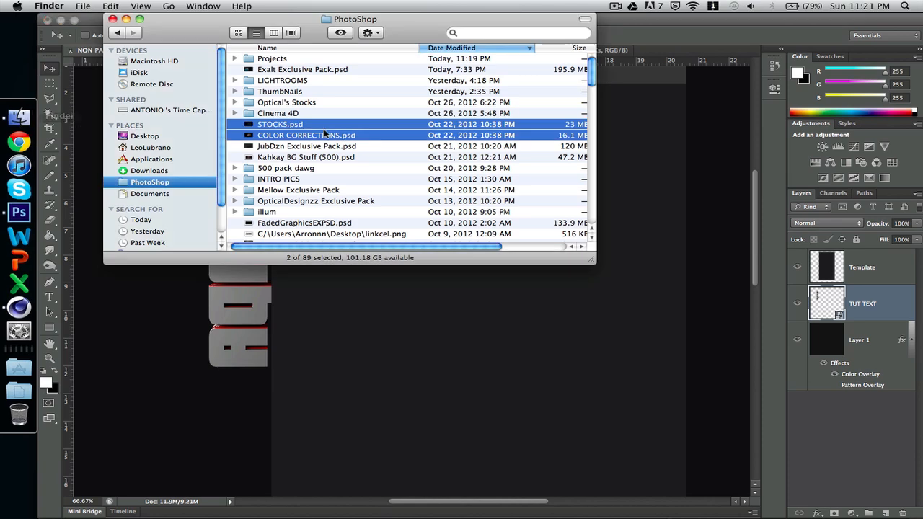
click(298, 180)
scroll(287, 210, down, 10)
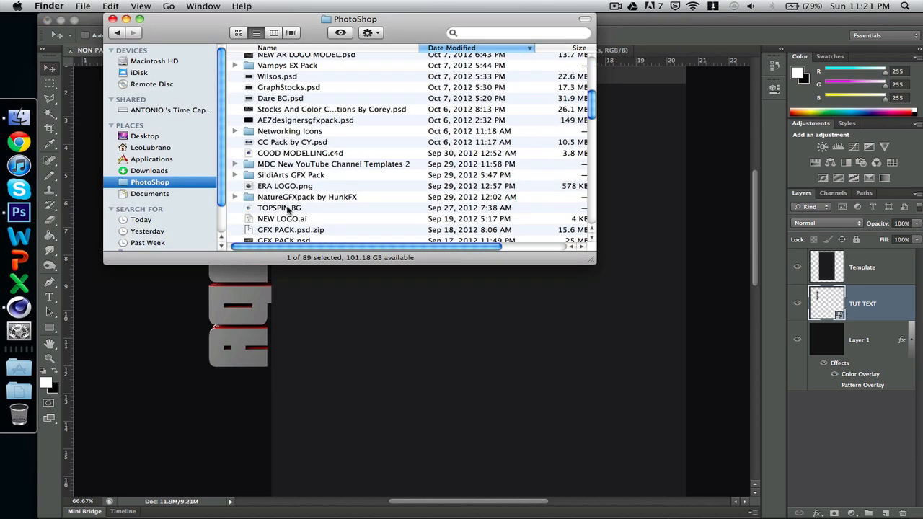
scroll(287, 210, down, 10)
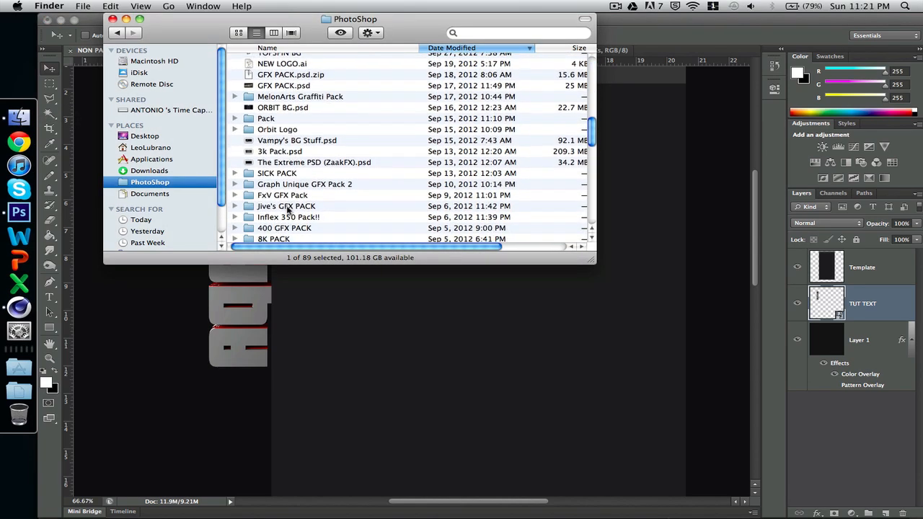
scroll(287, 210, down, 10)
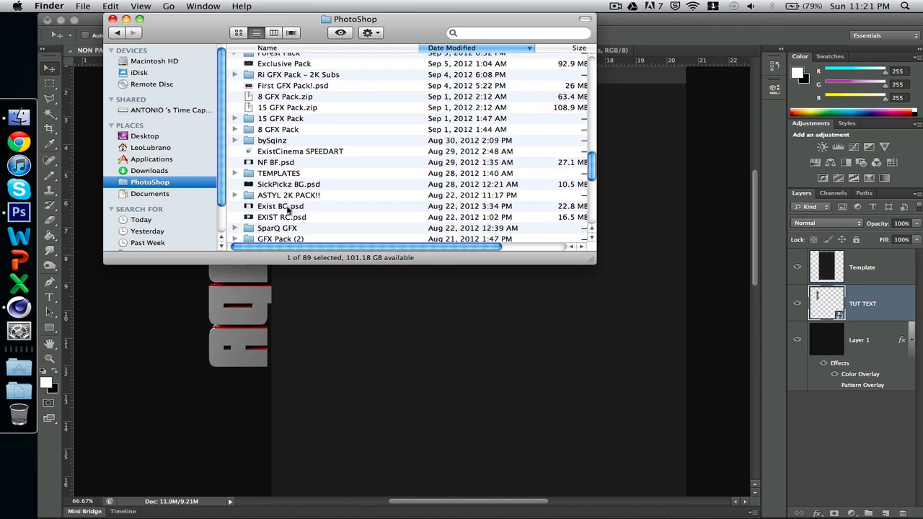
scroll(287, 209, down, 10)
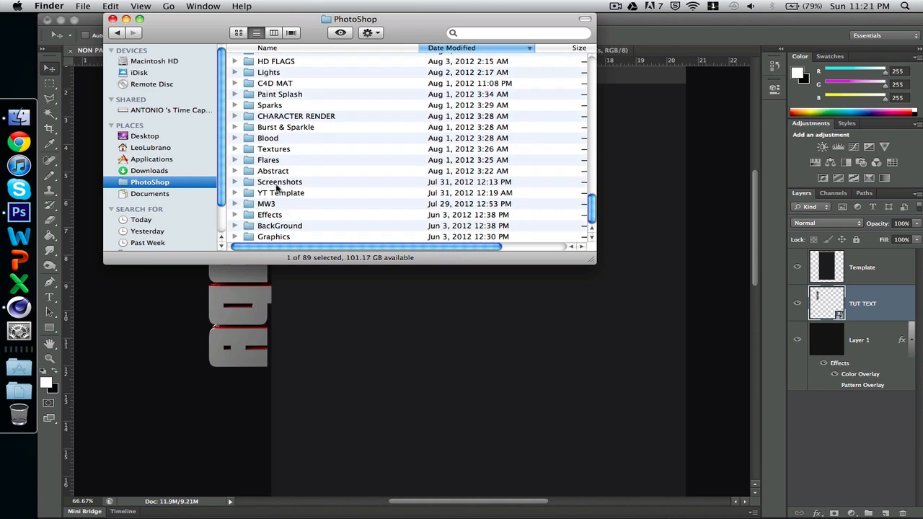
double_click(278, 183)
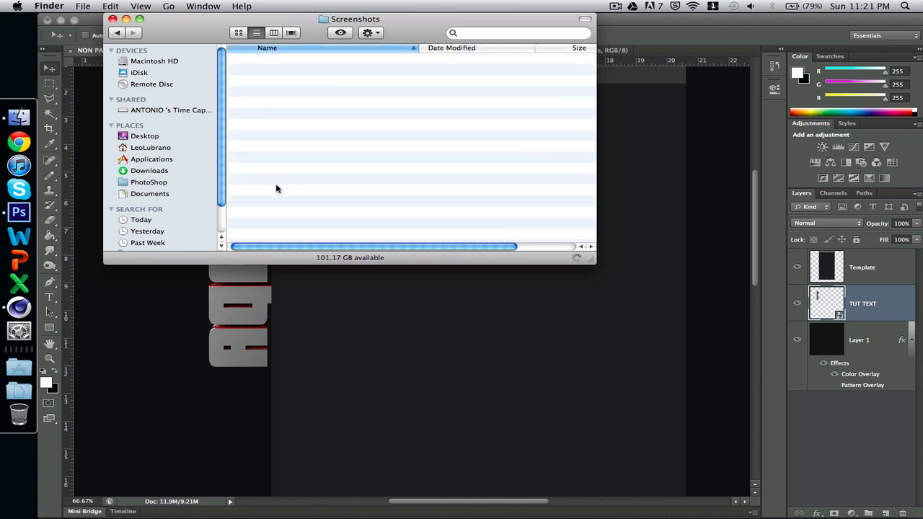
click(284, 294)
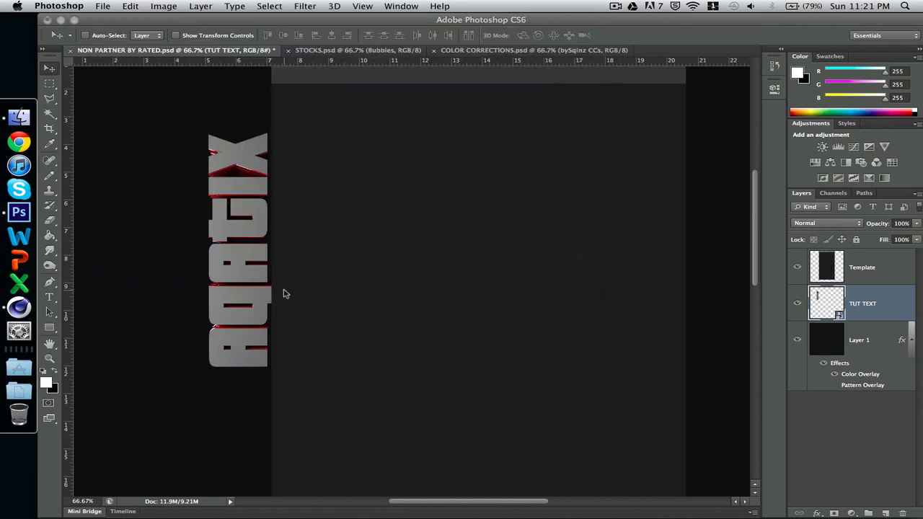
Step: Preview several colour-correction groups in COLOR CORRECTIONS.psd one at a time, including PURPLE, GREEN, Graph - Blue and FaZe zejiM BG CC
click(495, 51)
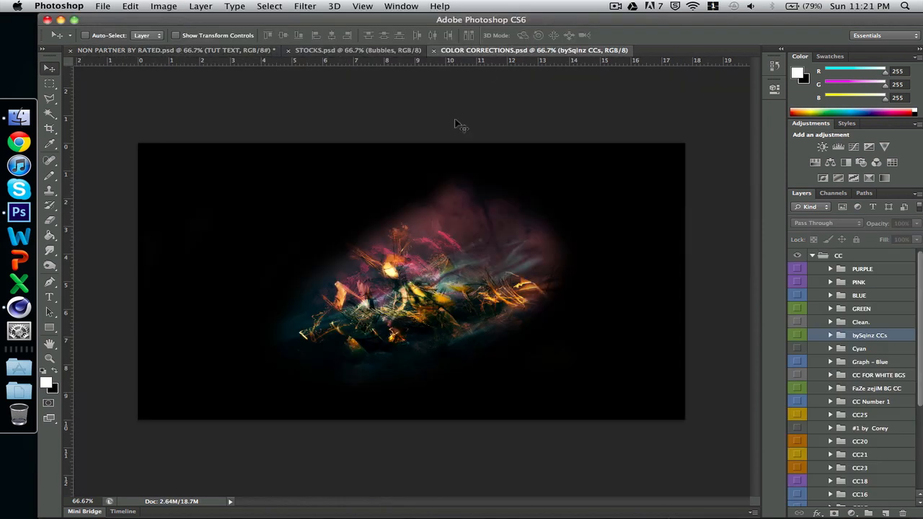
click(797, 269)
click(798, 269)
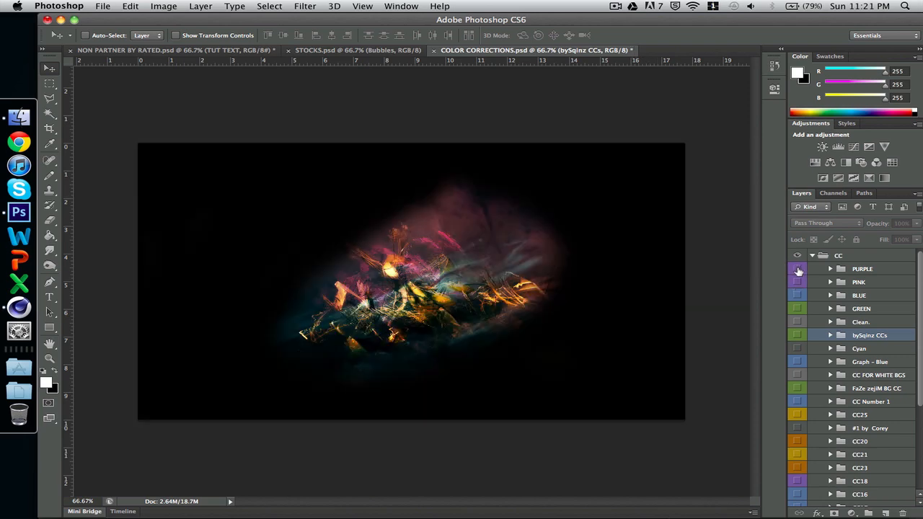
click(797, 309)
click(797, 309)
click(798, 362)
click(798, 362)
click(798, 389)
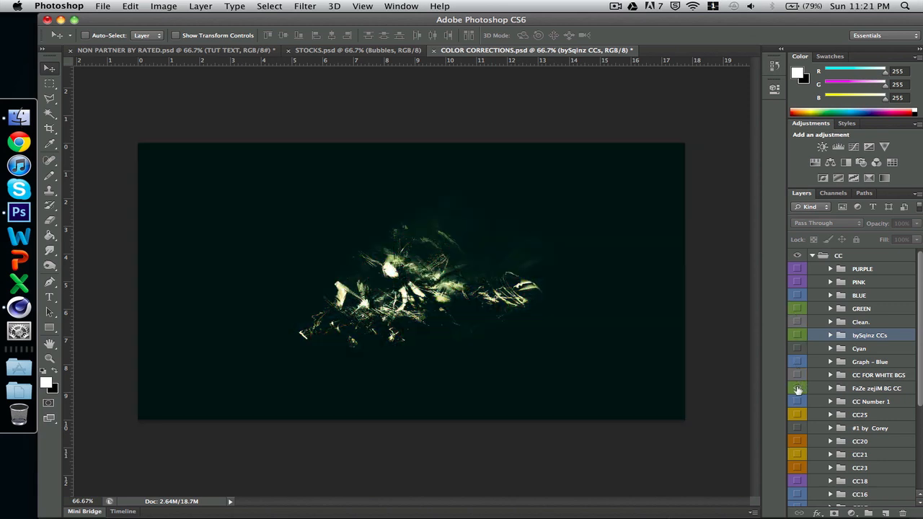
click(797, 389)
click(798, 428)
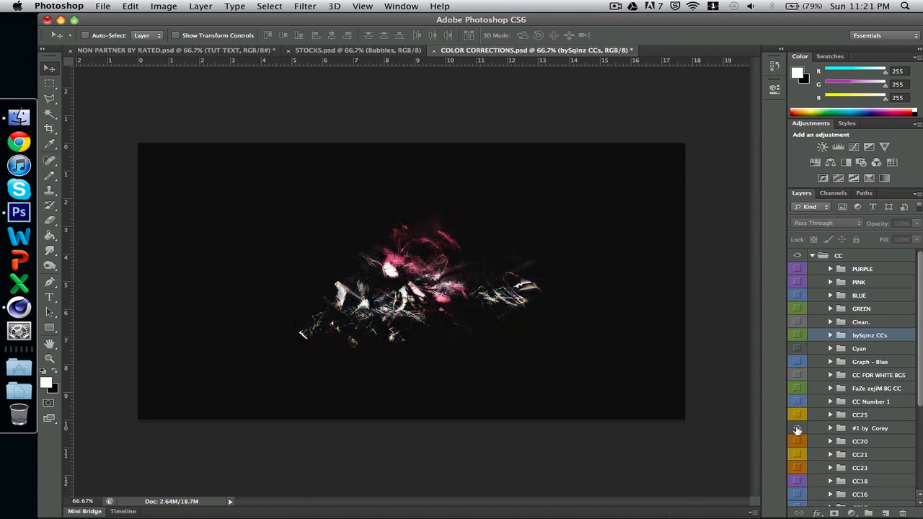
click(798, 429)
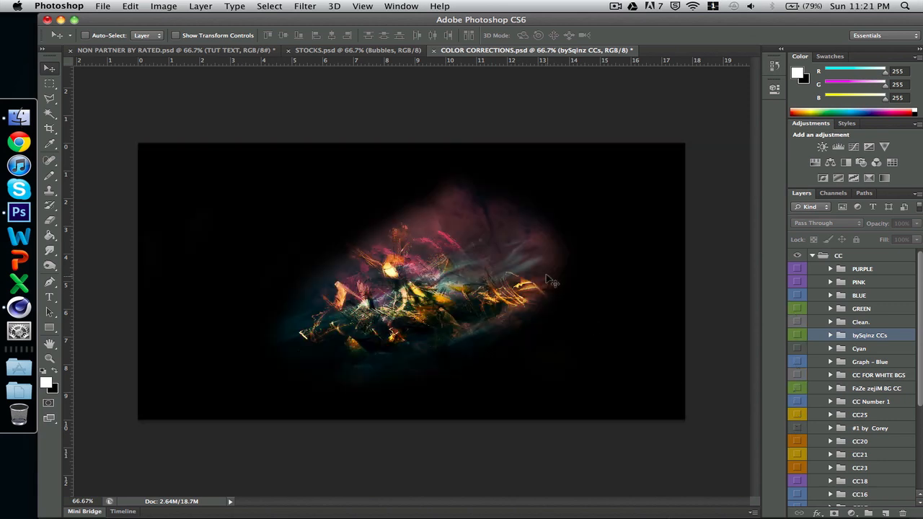
Step: Copy the TUT TEXT layer from NON PARTNER BY RATED.psd into COLOR CORRECTIONS.psd and rotate it to read horizontally upright using 90° CCW and 180° rotations
click(176, 52)
drag(445, 229, 505, 220)
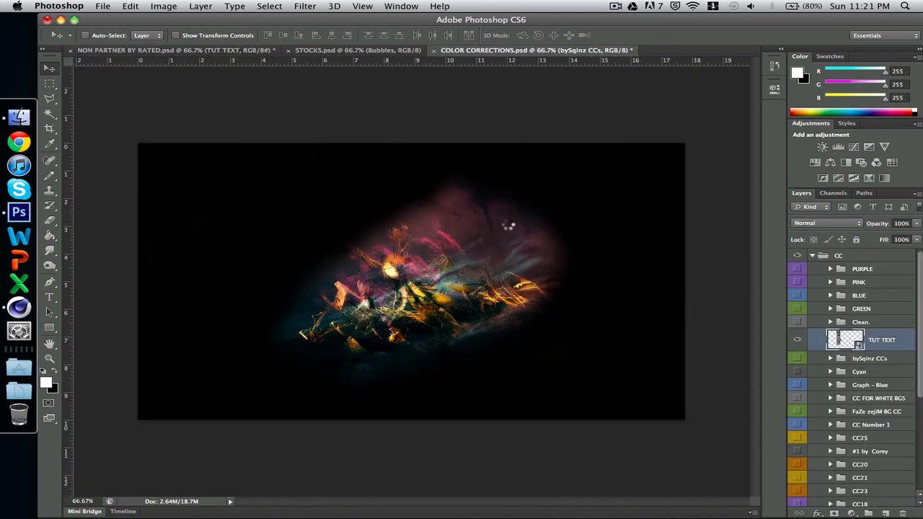
key(super+t)
right_click(323, 240)
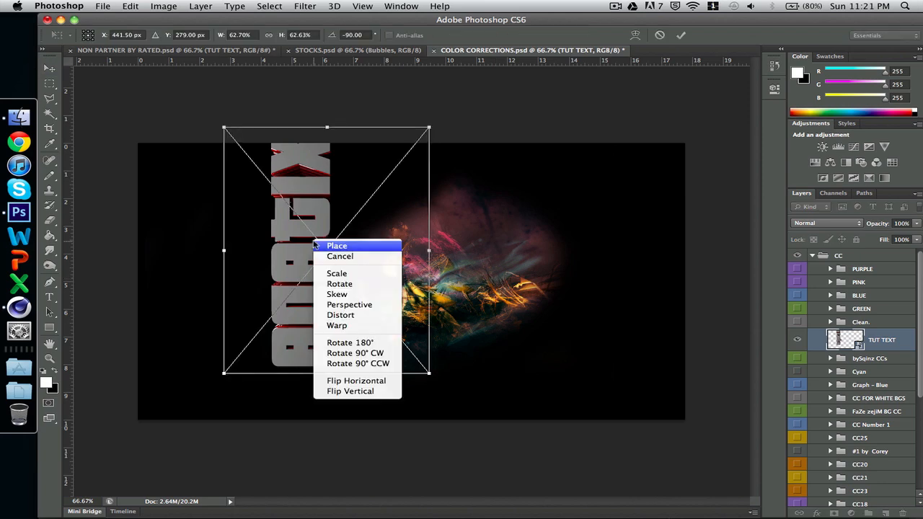
click(351, 364)
right_click(315, 306)
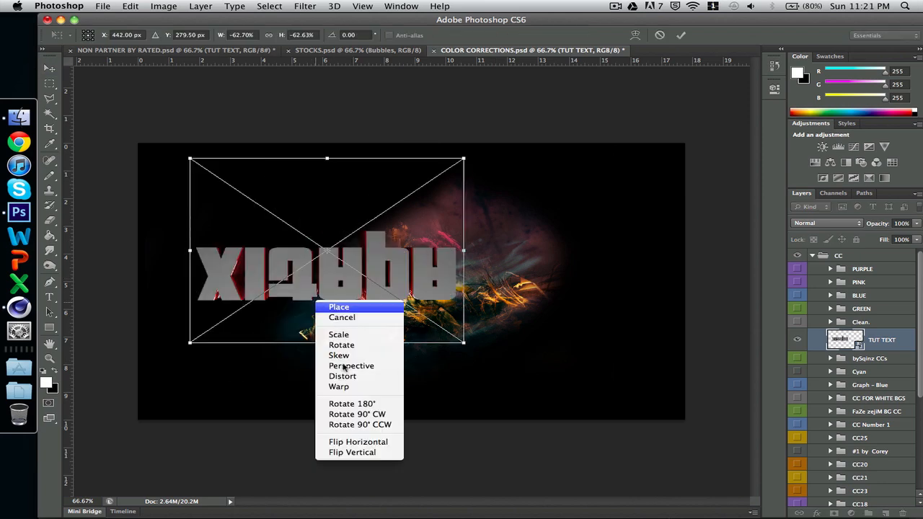
click(345, 403)
key(Return)
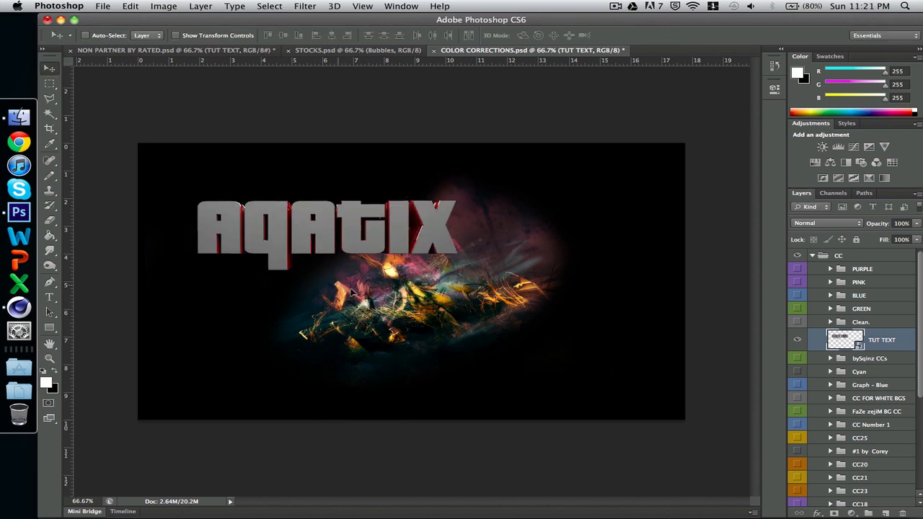
Step: Centre the AQATIX text on the canvas and move its layer below the colour-correction groups, directly above Layer 1
drag(351, 290, 428, 340)
drag(841, 340, 807, 282)
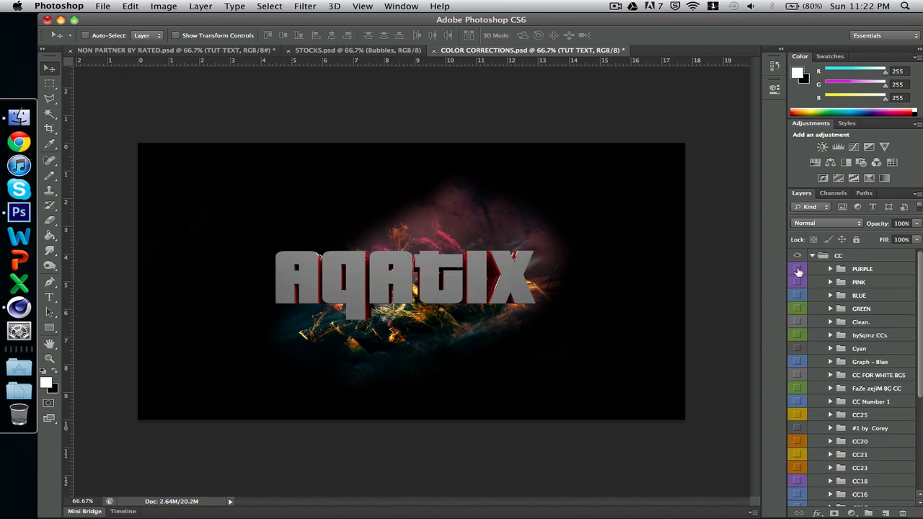
Step: Preview the PURPLE and PINK colour corrections on the AQATIX text, hiding each one again
click(798, 269)
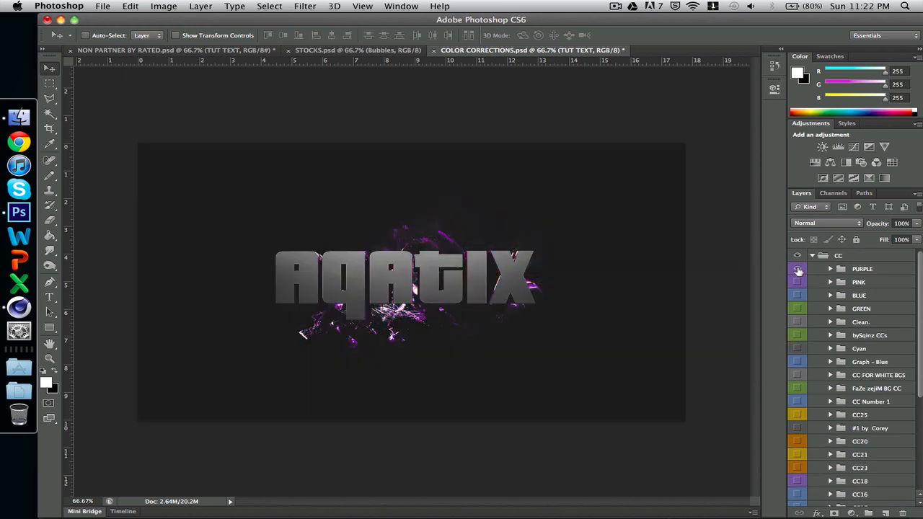
click(798, 269)
click(798, 282)
click(798, 284)
Step: Hide the artwork on Layer 1 and add a new black-filled layer beneath the AQATIX text
scroll(797, 287, down, 5)
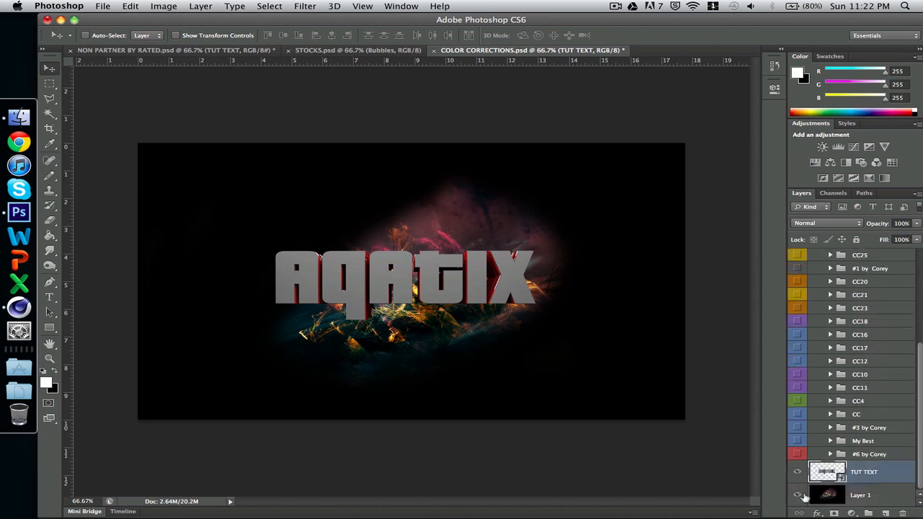
click(798, 494)
click(850, 500)
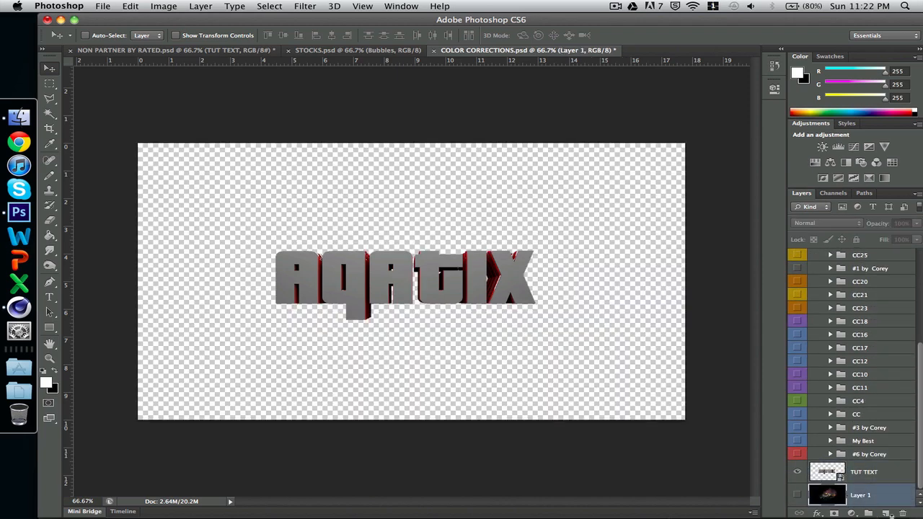
click(886, 514)
key(super+BackSpace)
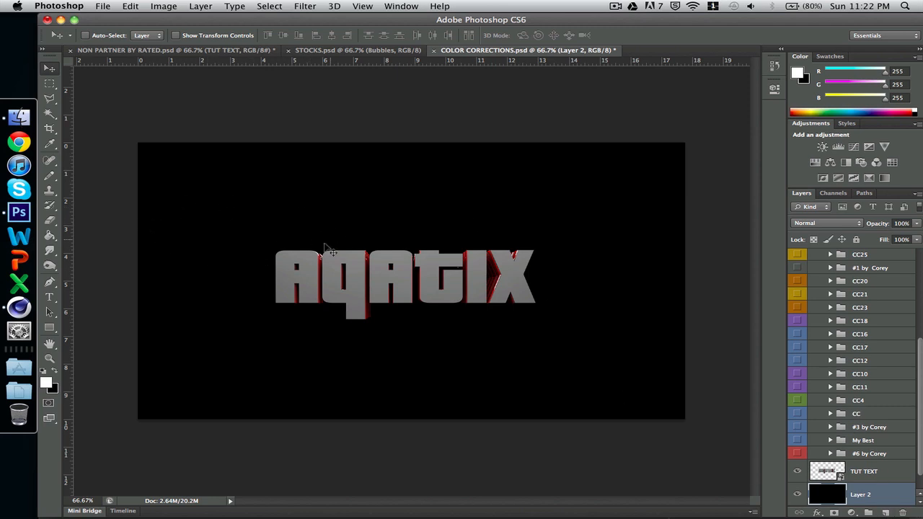
Step: Set the background colour to red ff0000 and fill the new backdrop layer with it
click(615, 5)
click(615, 6)
click(54, 391)
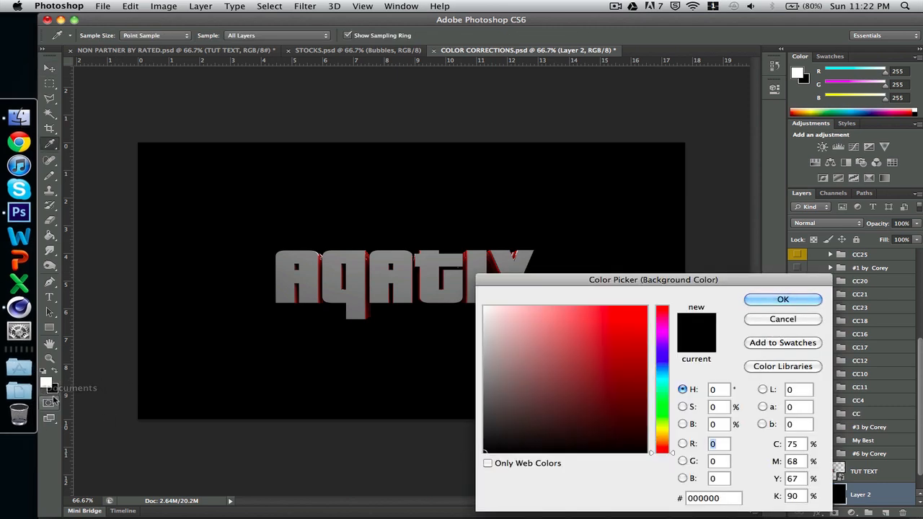
drag(637, 361, 700, 272)
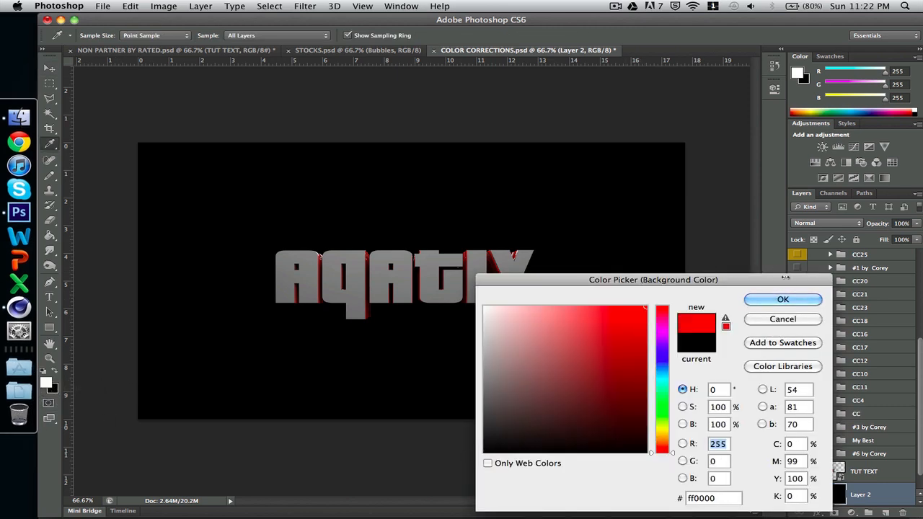
click(794, 300)
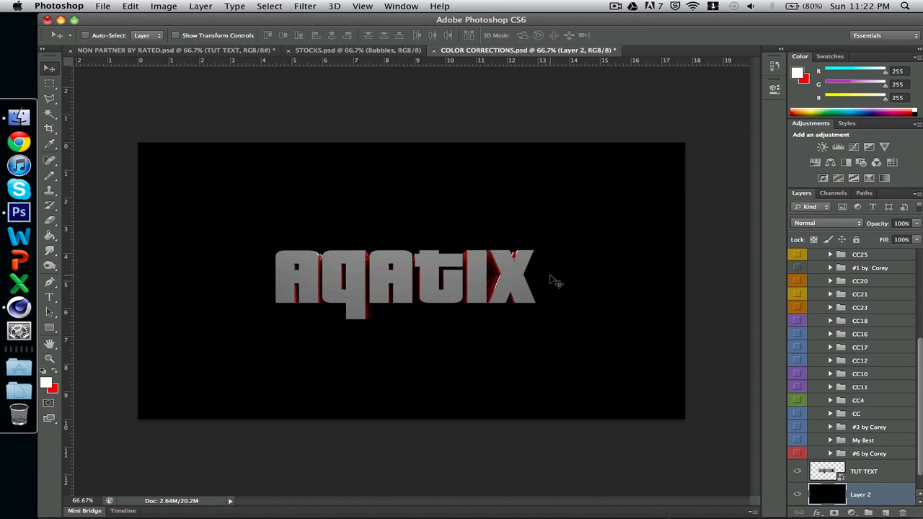
key(super+BackSpace)
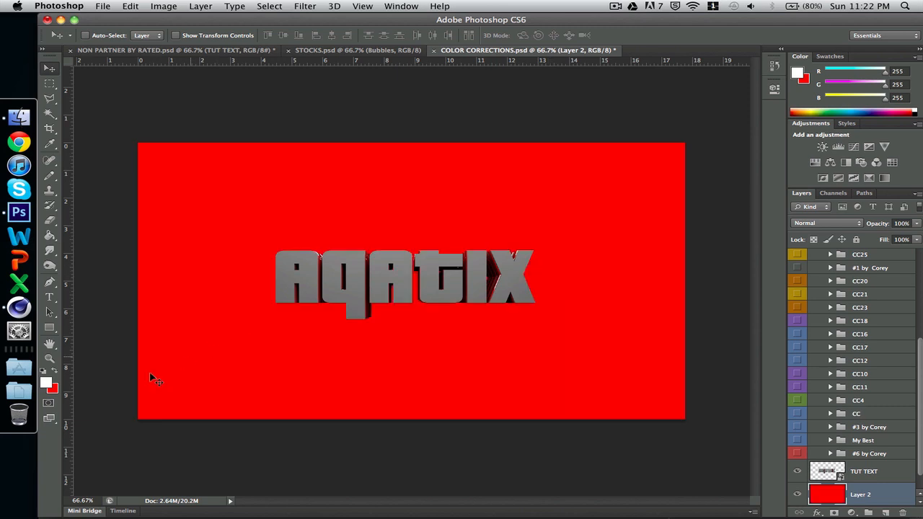
Step: Restore white as foreground and black as background colour, and refill the backdrop layer with black
click(43, 370)
click(55, 370)
key(super+BackSpace)
Step: Preview the colour-correction groups from BLUE down to Graph - Blue one at a time on the AQATIX text
scroll(829, 282, up, 5)
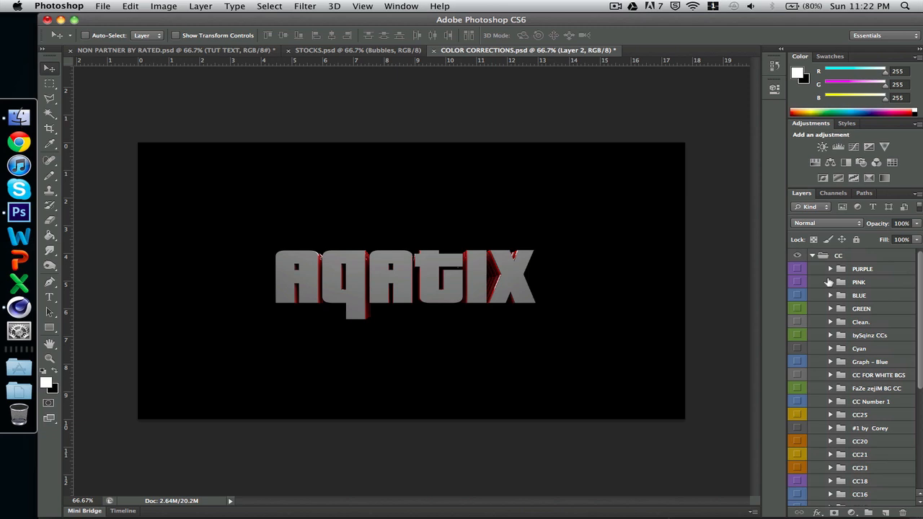
click(798, 296)
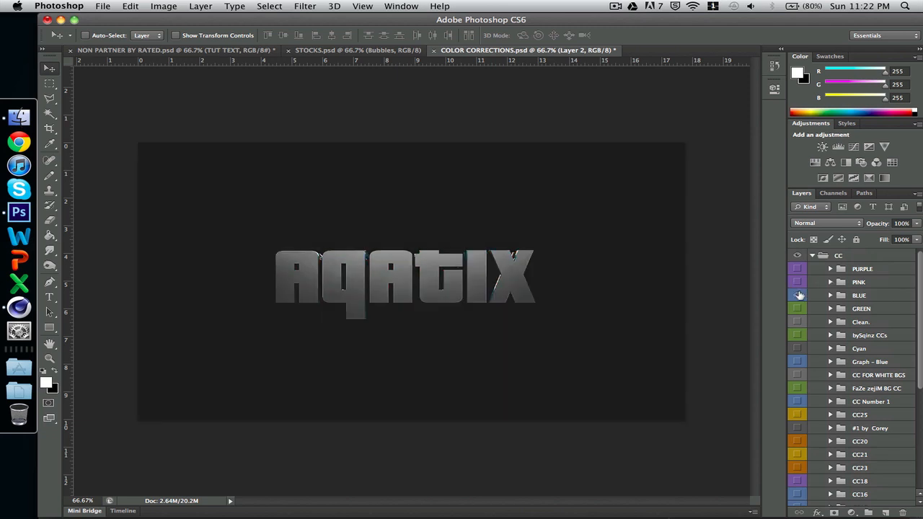
click(799, 296)
click(798, 309)
click(798, 310)
click(797, 322)
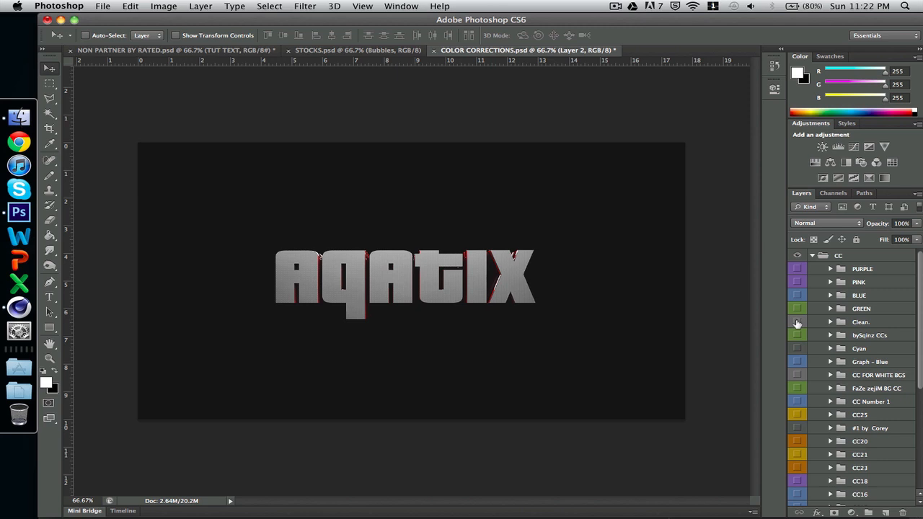
click(797, 322)
click(798, 336)
click(798, 335)
click(798, 349)
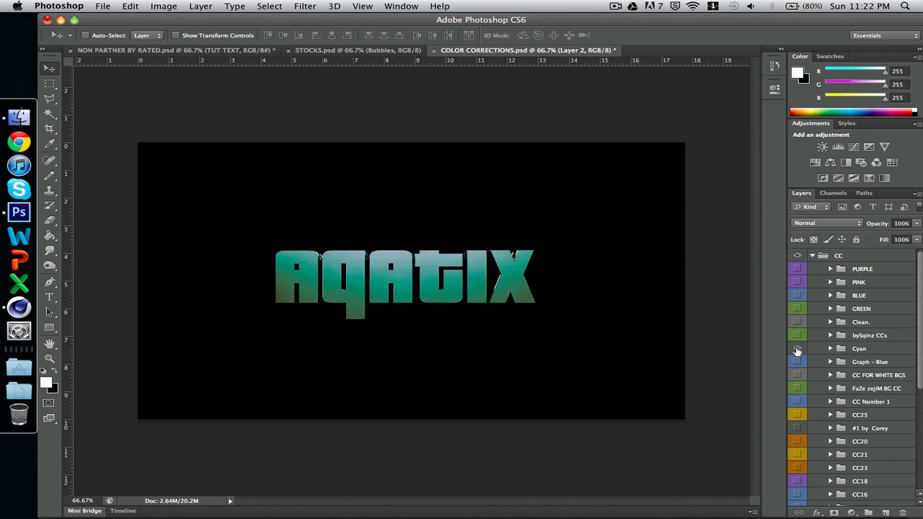
click(798, 350)
click(798, 362)
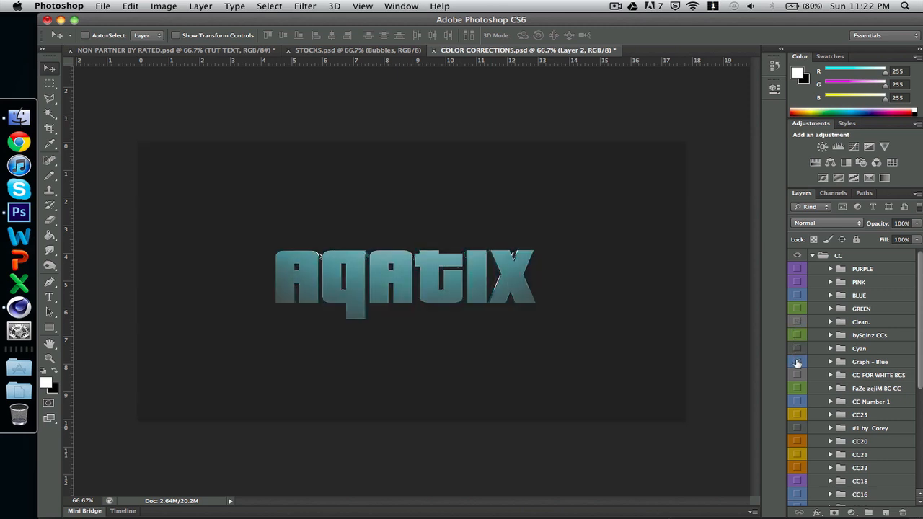
click(798, 362)
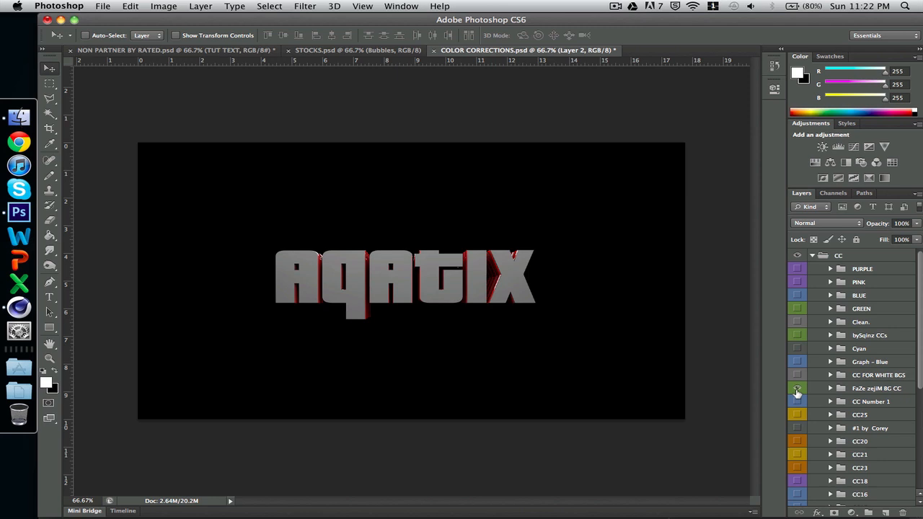
Step: Preview the colour-correction groups from FaZe zejiM BG CC down to CC23 one at a time on the AQATIX text
click(798, 388)
click(798, 388)
click(797, 401)
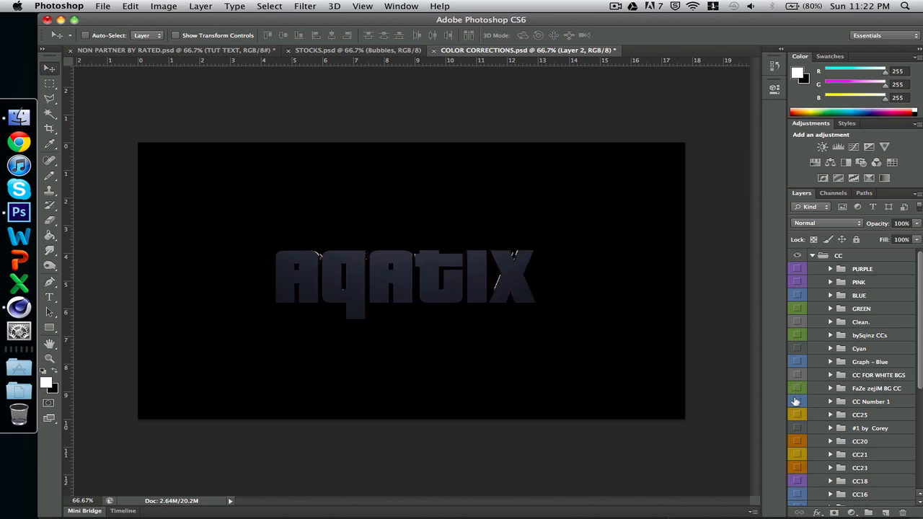
click(797, 401)
click(797, 415)
click(797, 414)
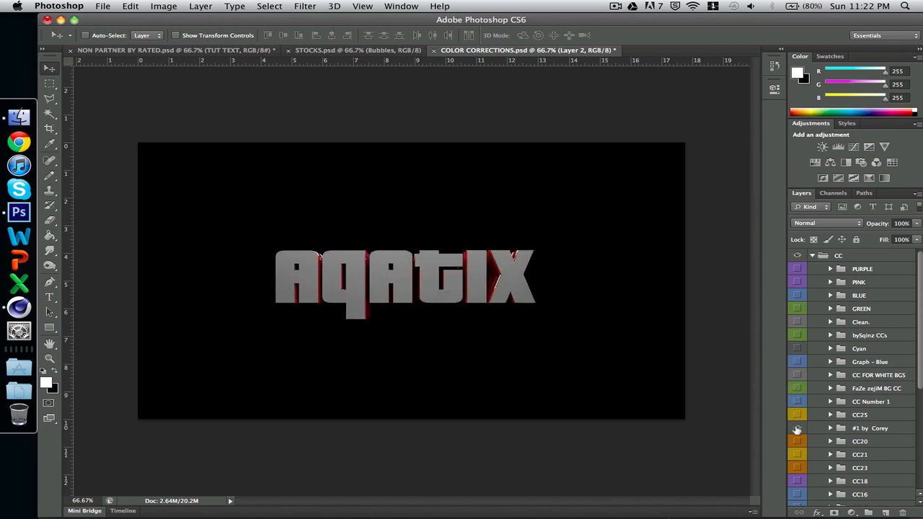
click(797, 429)
click(797, 429)
click(797, 441)
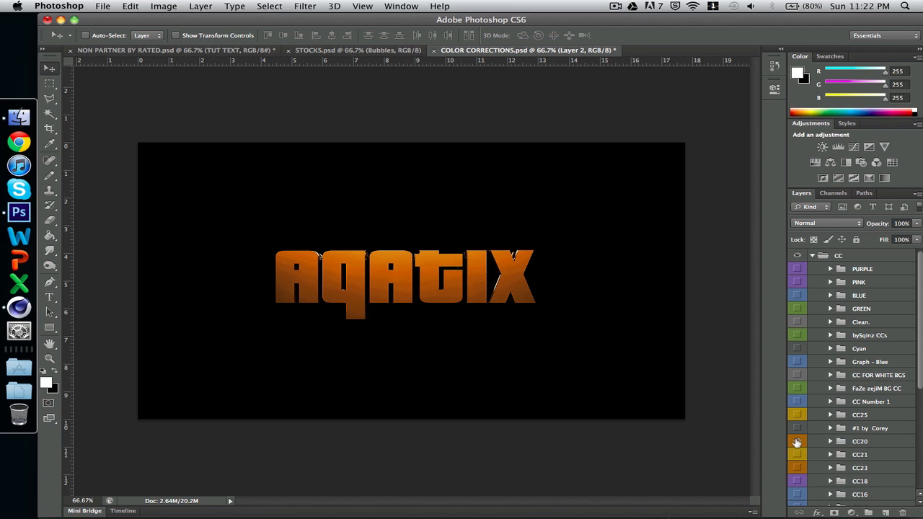
click(797, 441)
click(797, 455)
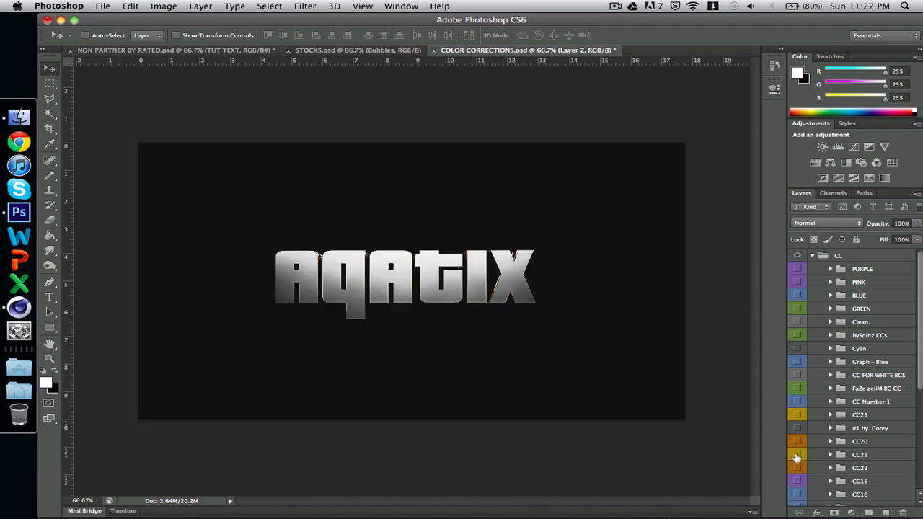
click(797, 457)
click(797, 468)
click(797, 469)
Step: Preview the CC18, CC16, CC17 and CC12 colour-correction groups one at a time on the text
click(797, 481)
scroll(799, 481, down, 3)
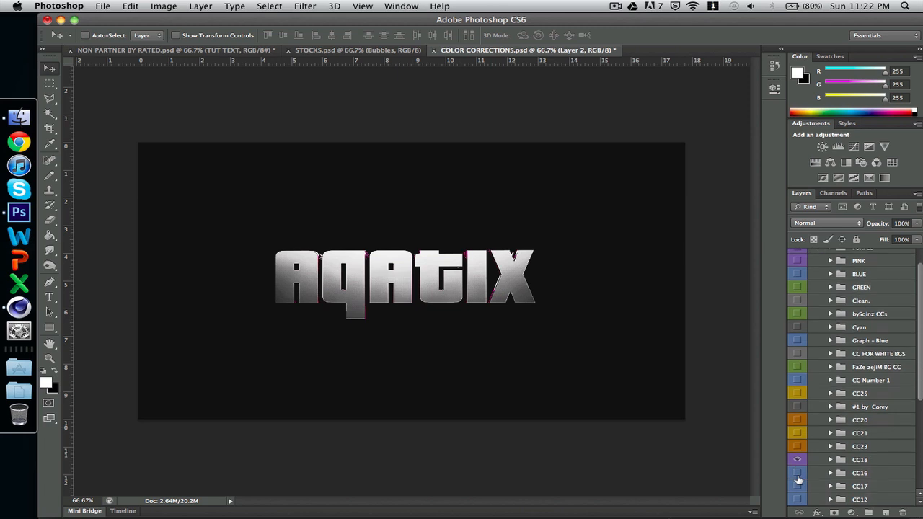
click(797, 431)
click(797, 444)
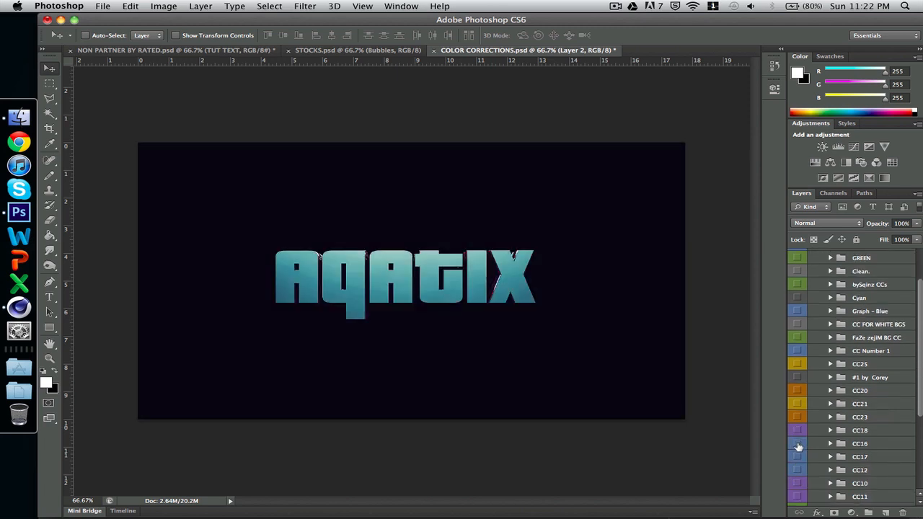
click(798, 443)
click(799, 456)
click(799, 456)
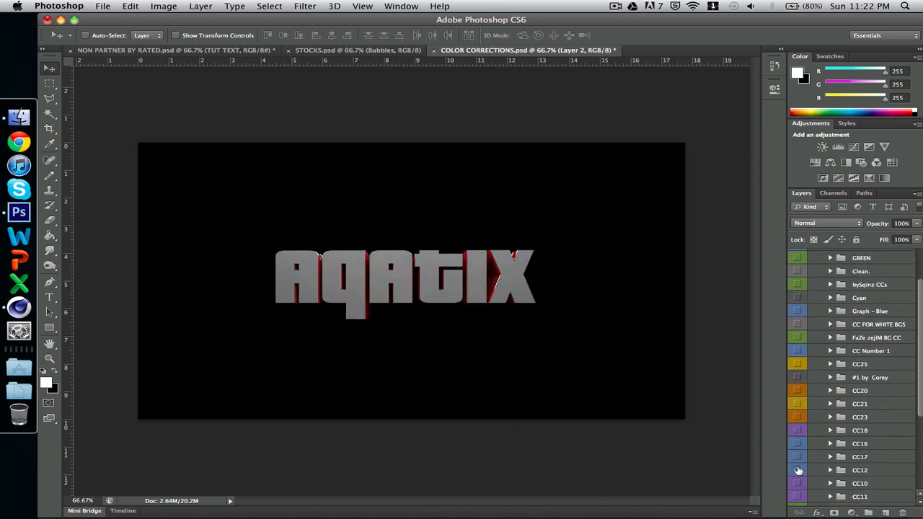
click(798, 470)
click(799, 470)
click(798, 470)
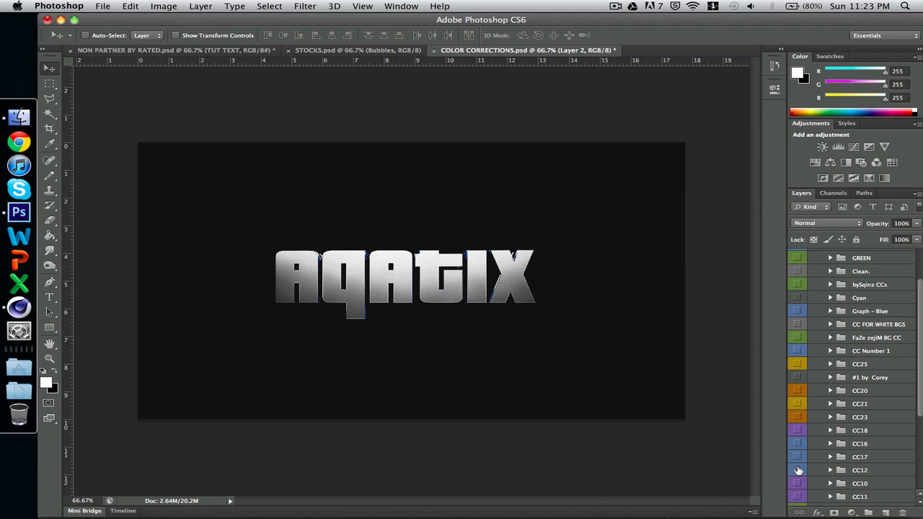
click(799, 471)
Step: Preview the remaining colour-correction groups, from CC10 down to the red #6 group, one at a time
scroll(798, 470, down, 5)
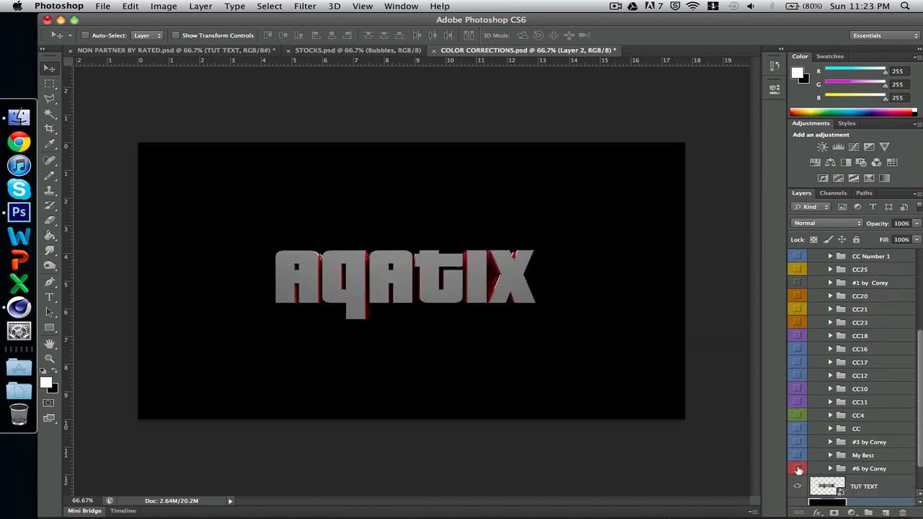
click(798, 389)
click(798, 391)
click(798, 402)
click(798, 402)
click(798, 416)
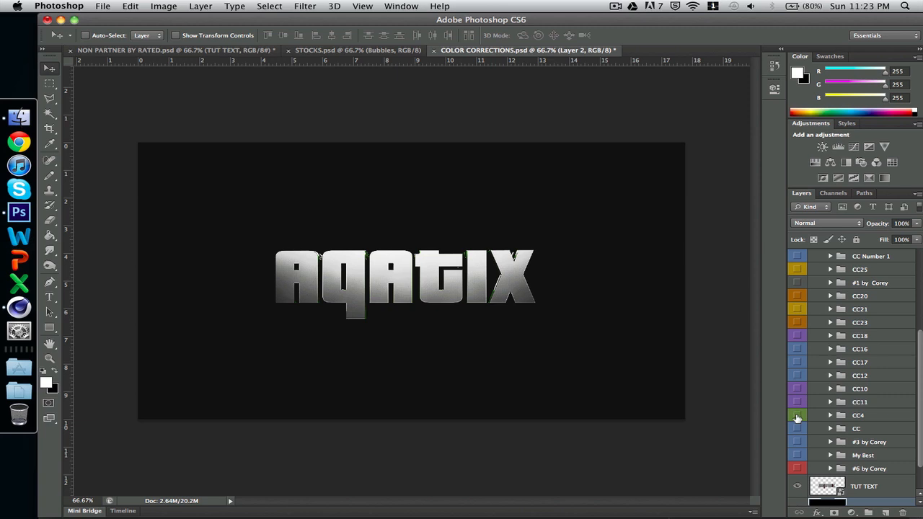
click(798, 416)
click(798, 429)
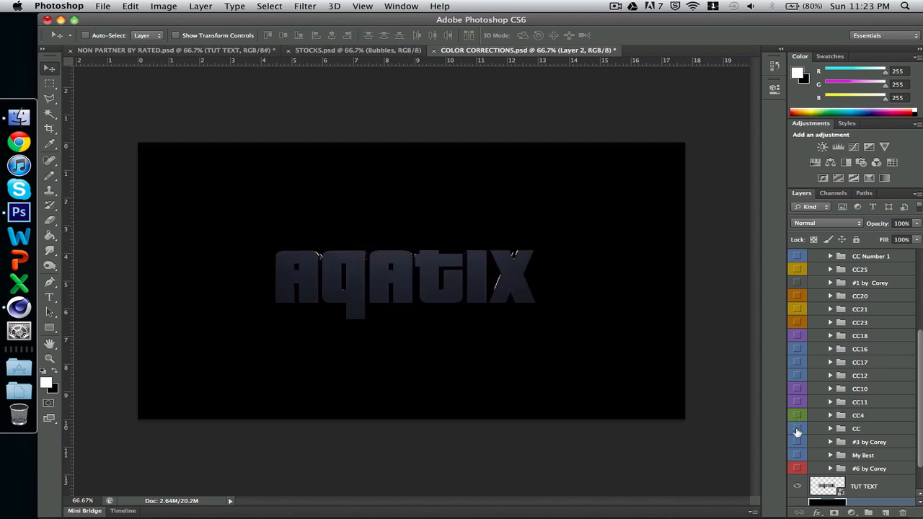
click(798, 430)
click(798, 442)
click(798, 443)
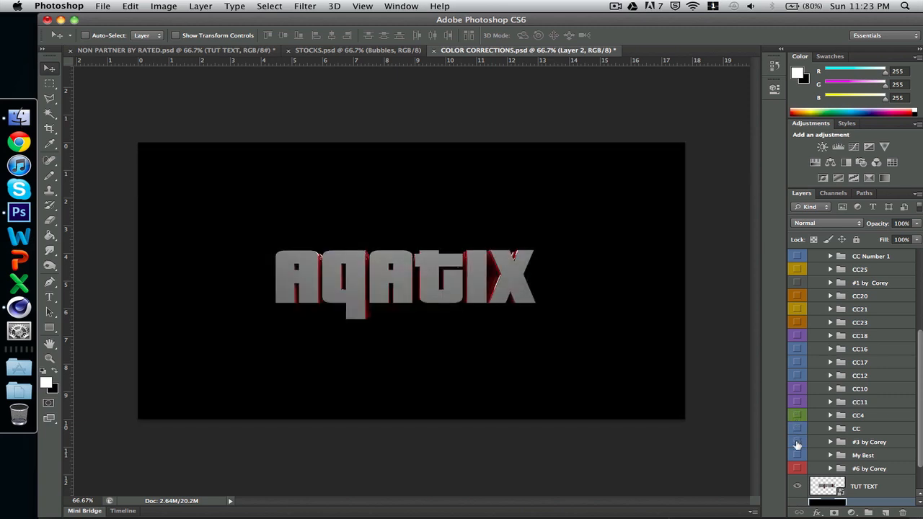
click(798, 456)
click(798, 456)
click(797, 469)
click(797, 469)
Step: Compare the #3 and My Best colour corrections again on the AQATIX text
click(798, 443)
click(798, 456)
click(798, 455)
click(797, 454)
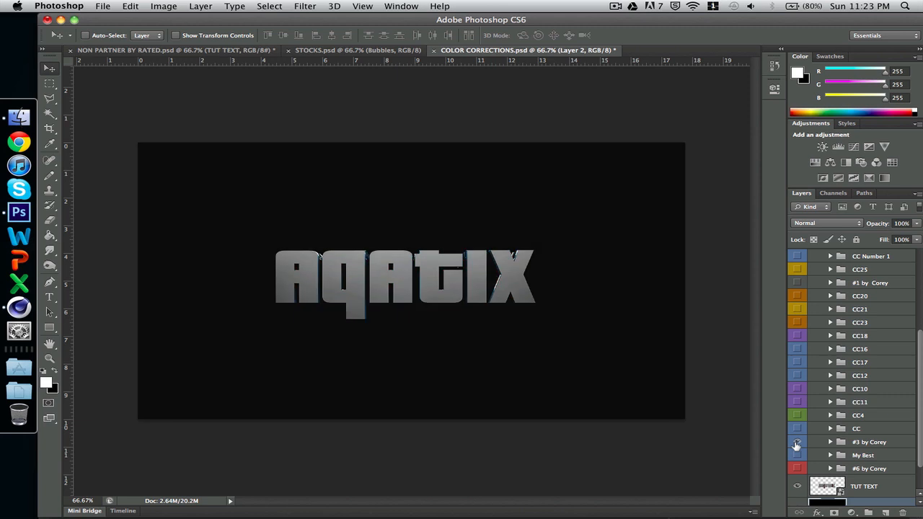
click(797, 455)
Step: Copy the #3 colour-correction group into NON PARTNER BY RATED.psd, between the Template and TUT TEXT layers, and make it visible
click(878, 443)
drag(373, 115, 295, 151)
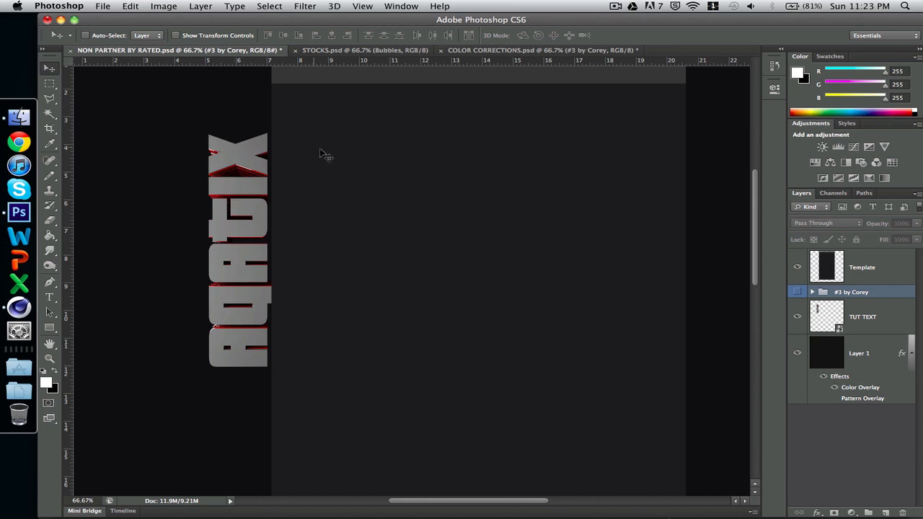
click(798, 292)
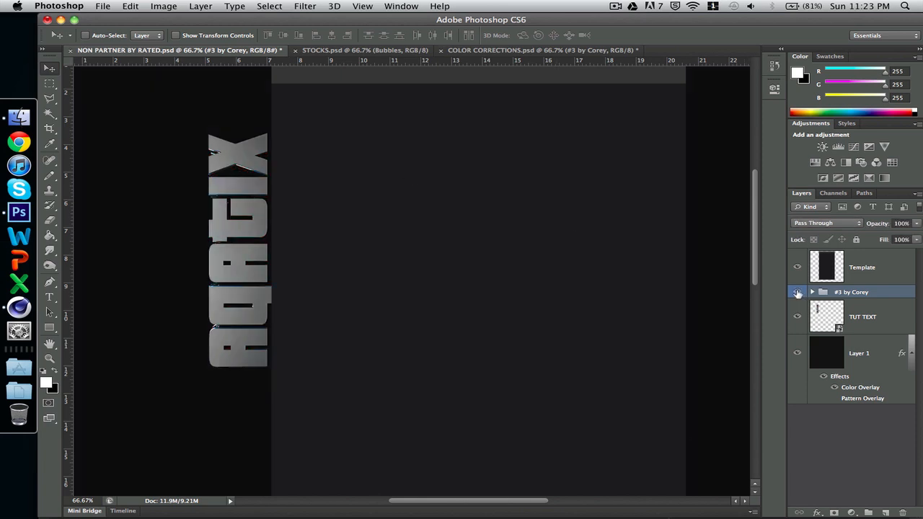
scroll(306, 306, up, 2)
scroll(306, 306, left, 5)
scroll(306, 306, right, 4)
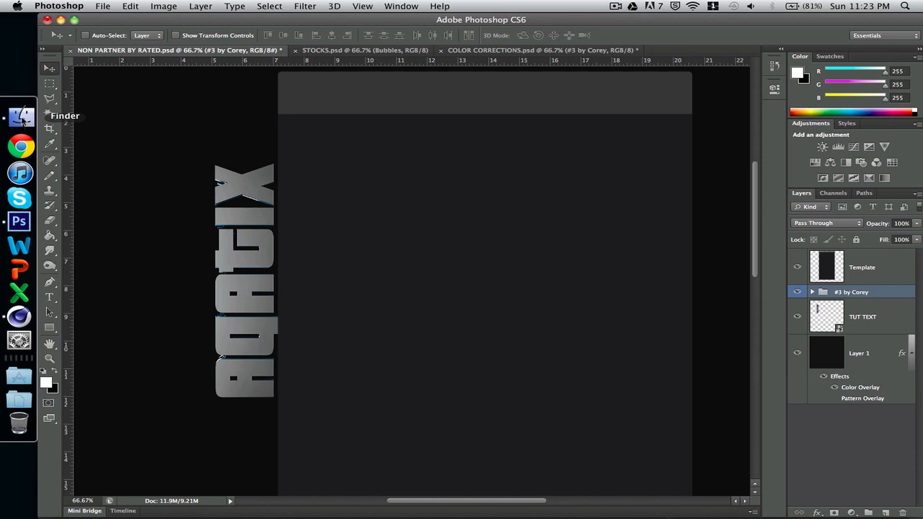
Step: Switch to Finder, open the Space folder and preview _origin_Space-HD-wallpapers-1.png.jpeg and 131915U523G60-15F3.jpg
click(20, 118)
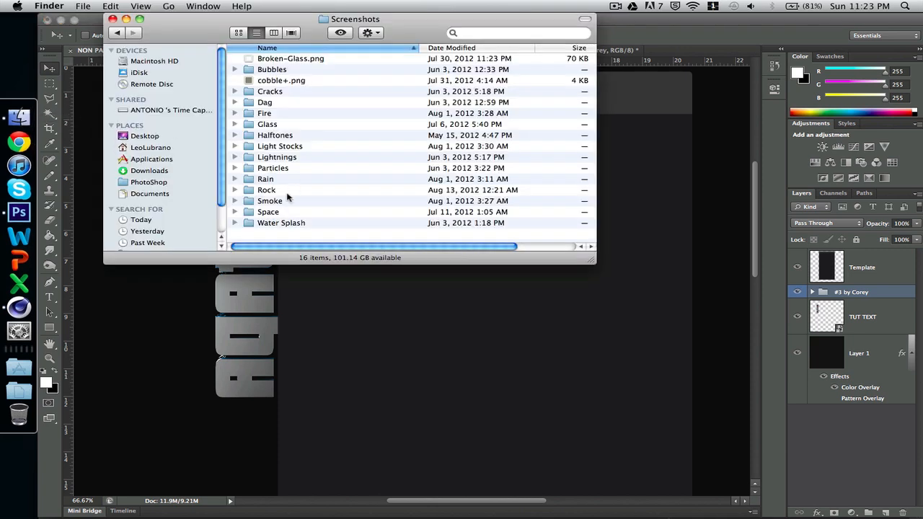
double_click(268, 212)
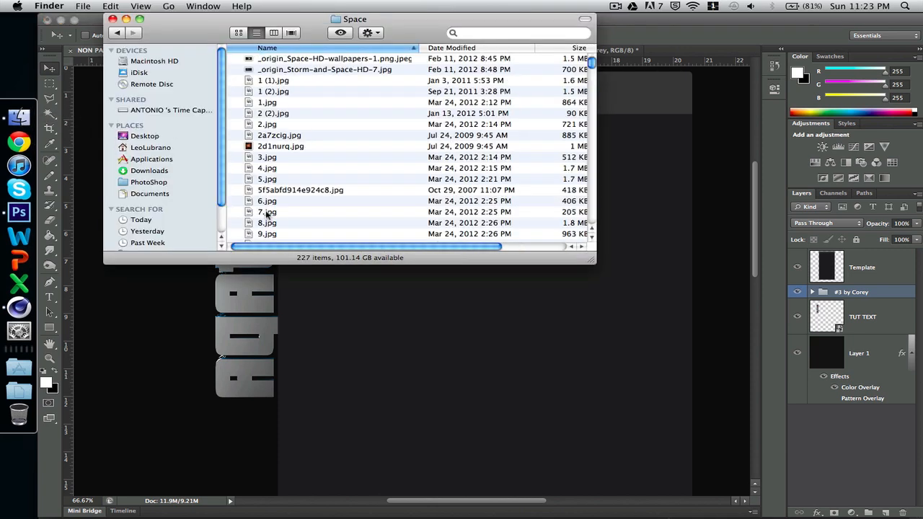
double_click(312, 61)
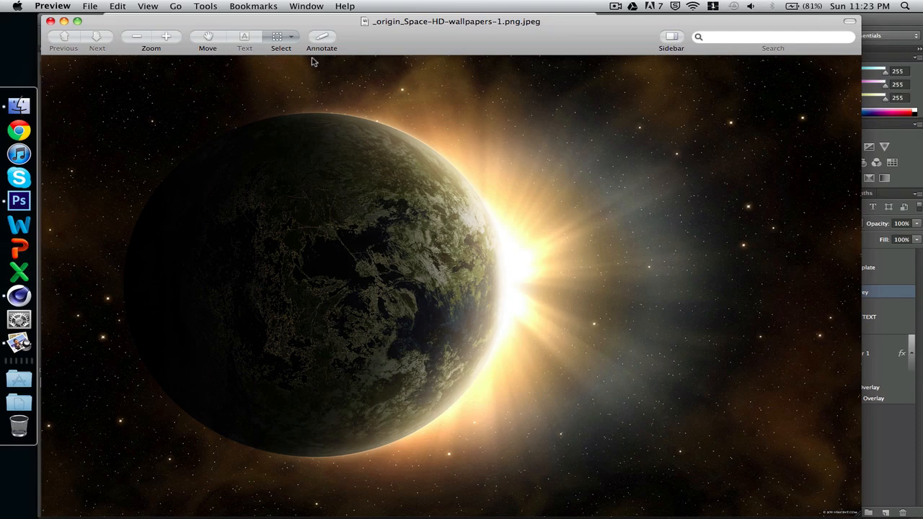
key(super+w)
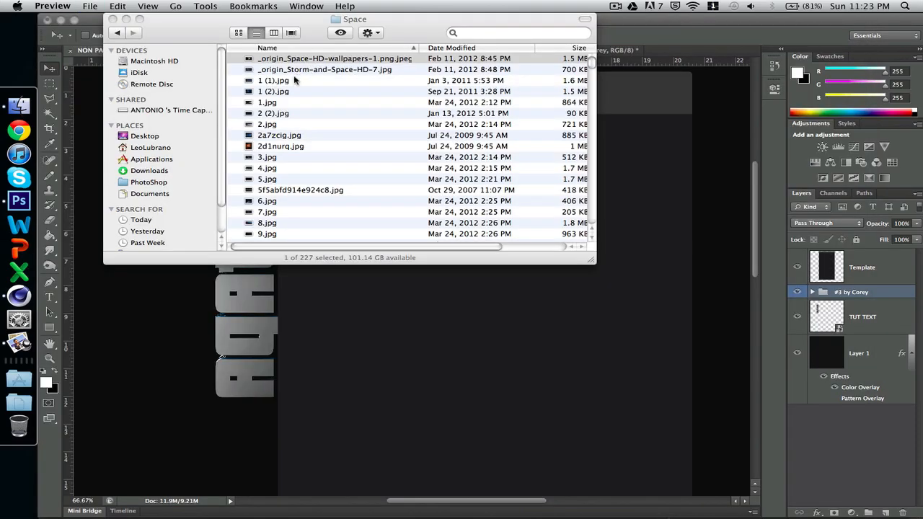
key(super+q)
scroll(298, 115, down, 5)
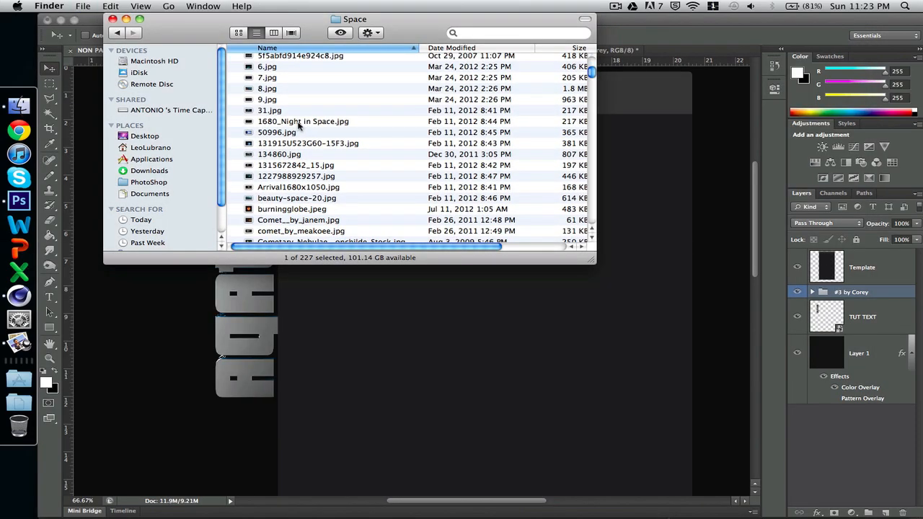
double_click(299, 142)
key(super+q)
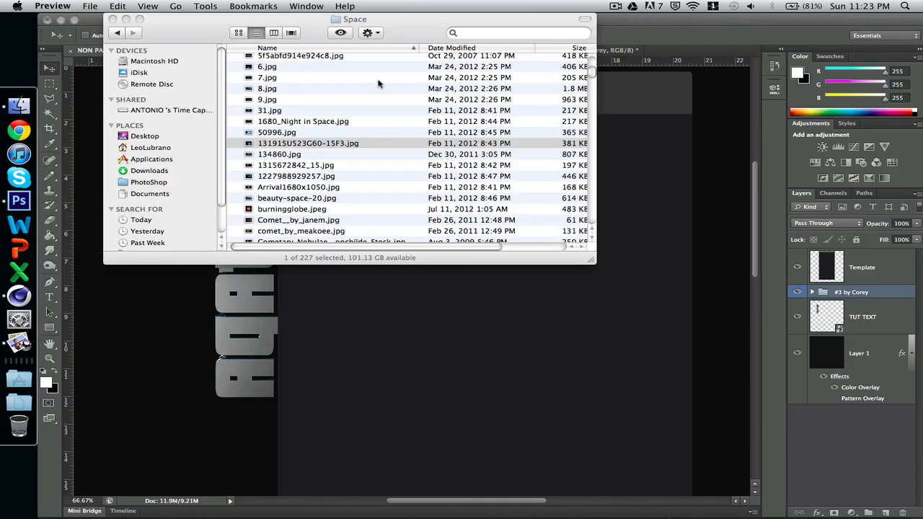
Step: Sort the Space folder by newest modification date and preview candidate images, including 9.jpg and the earth-explosion wallpaper
click(453, 46)
scroll(350, 123, up, 5)
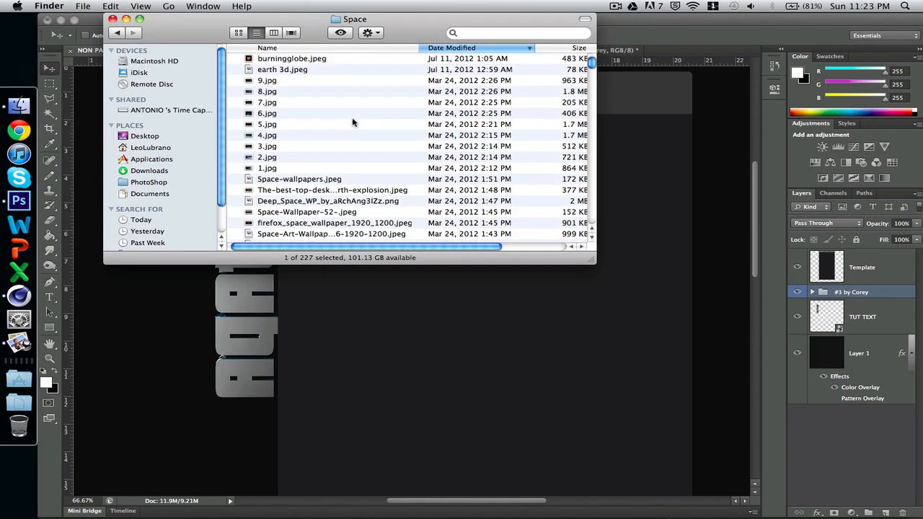
double_click(292, 61)
key(super+w)
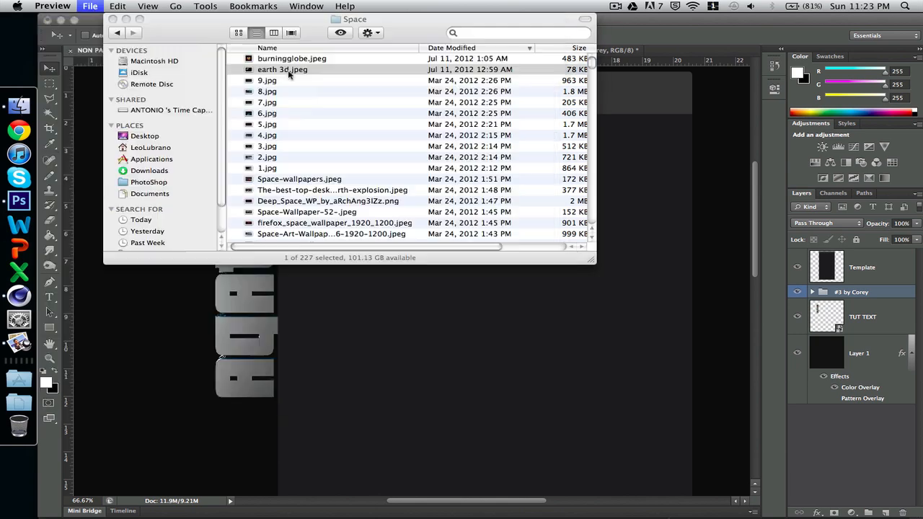
double_click(287, 81)
key(super+w)
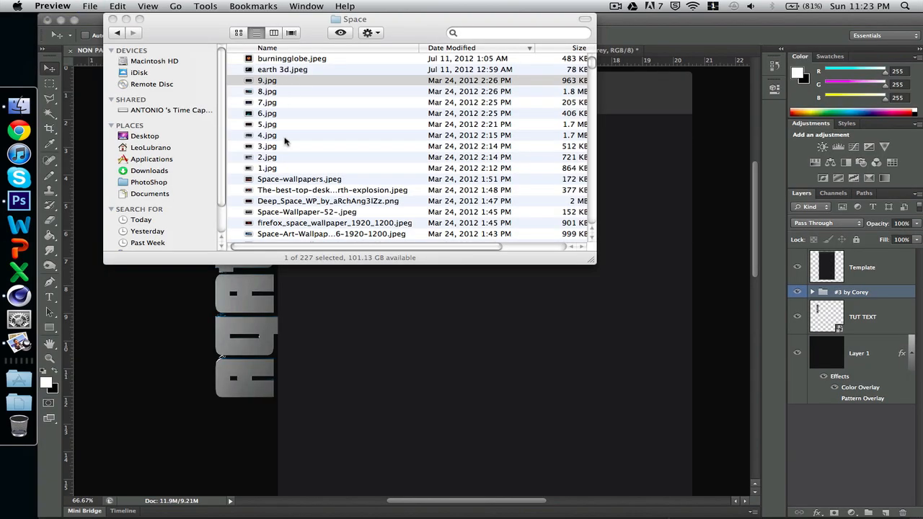
double_click(284, 191)
key(super+w)
Step: Preview the Deep_Space_WP, firefox_space_wallpaper_1920_1200 and Space-Wallpaper-52- images as possible backgrounds
double_click(284, 203)
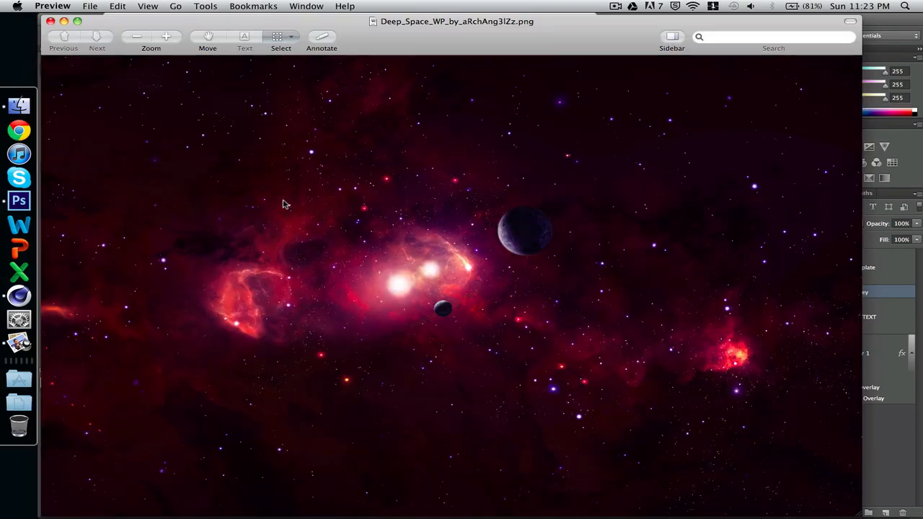
key(super+w)
double_click(282, 221)
key(super+w)
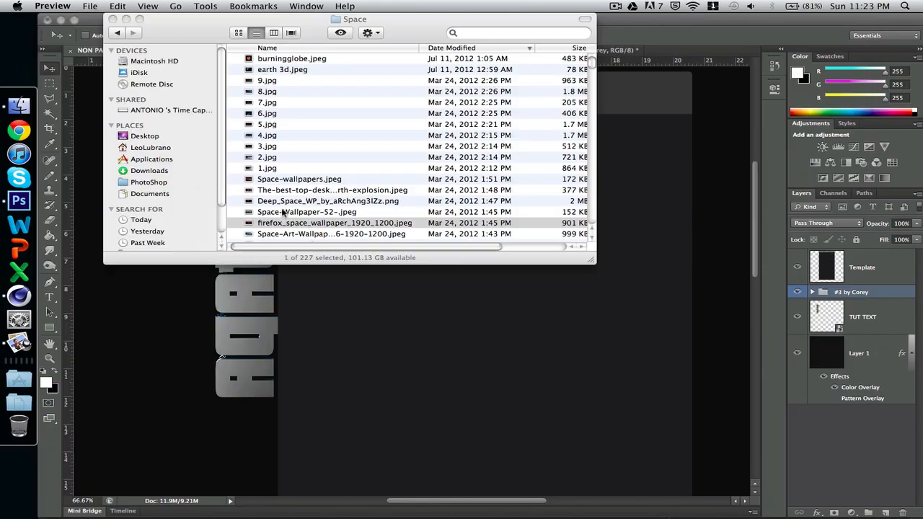
double_click(282, 204)
key(super+w)
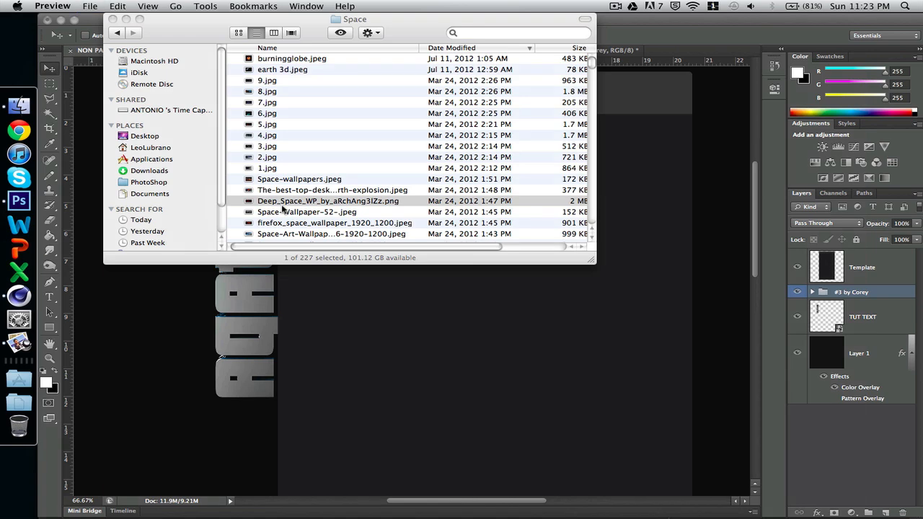
double_click(283, 212)
key(super+w)
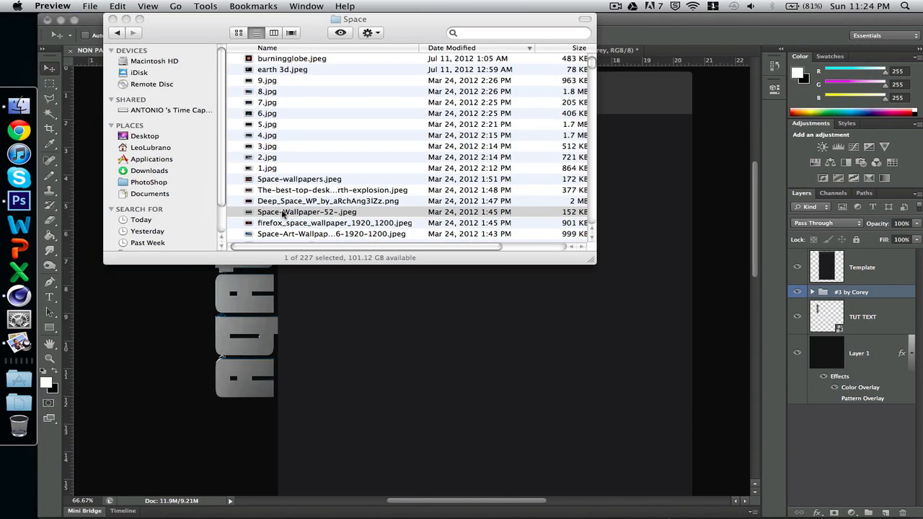
Step: Look through more space images, previewing thumbbig-174223.jpg, CoolPlanet1.jpg and hd-space-wallpapers-widescreen.jpg
scroll(282, 215, down, 5)
scroll(283, 214, down, 2)
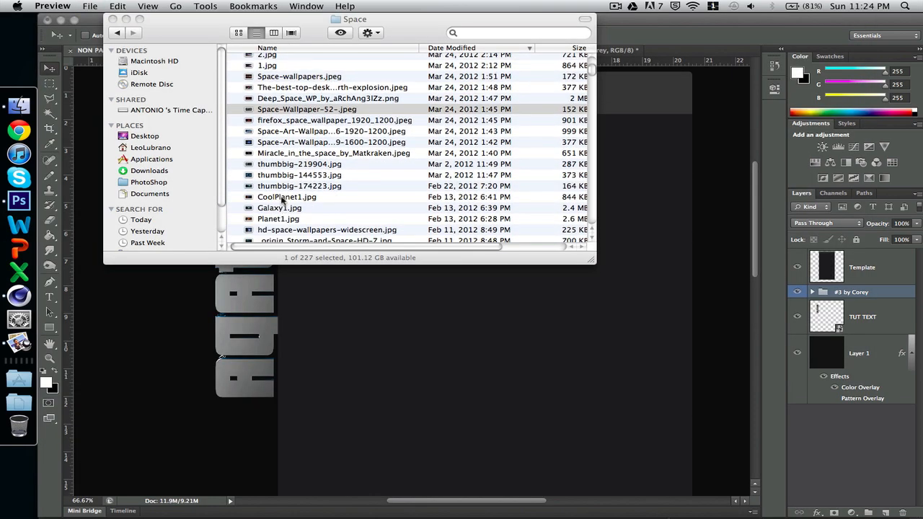
double_click(275, 185)
key(super+w)
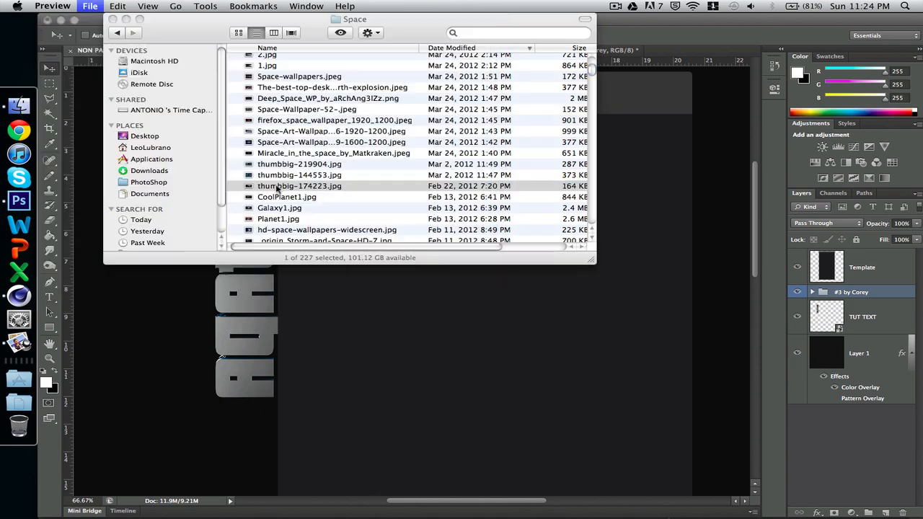
double_click(275, 197)
key(super+w)
scroll(276, 197, down, 10)
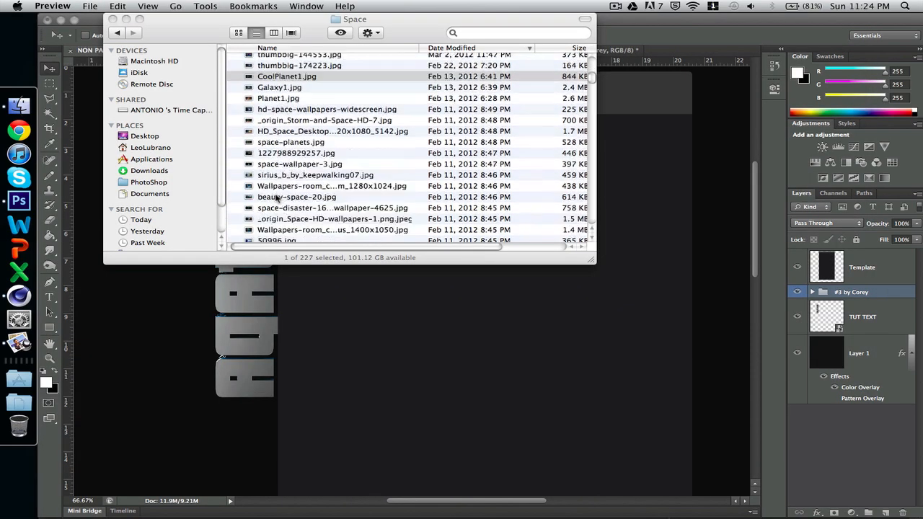
scroll(277, 197, up, 5)
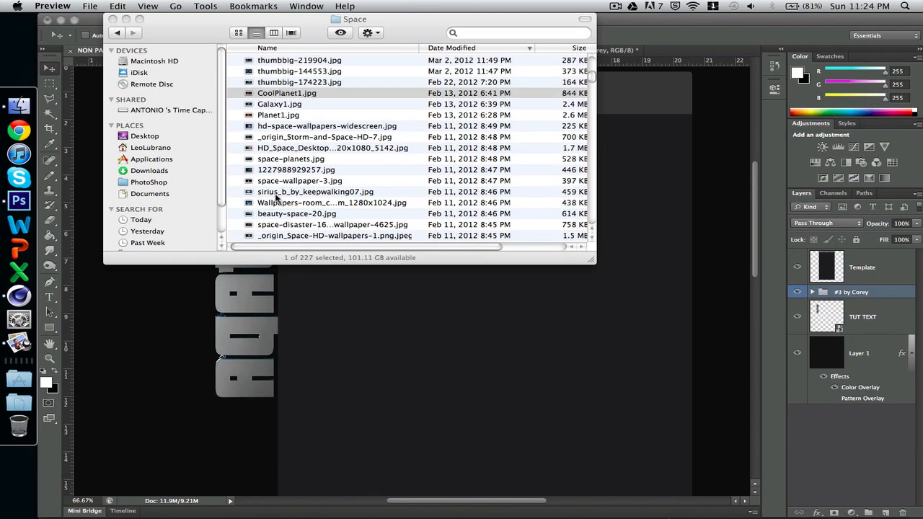
double_click(294, 127)
key(super+w)
Step: Return to Photoshop and bring up the STOCKS.psd document
click(312, 303)
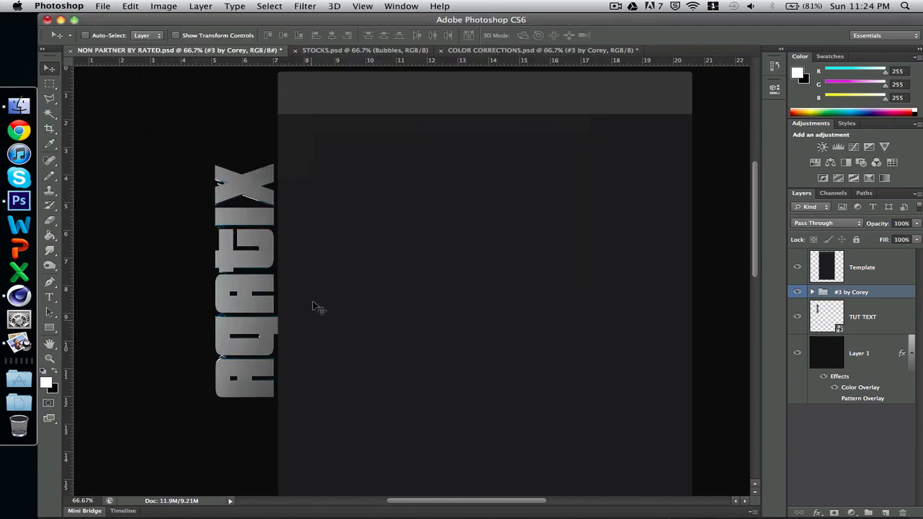
click(363, 52)
key(shift+alt+s)
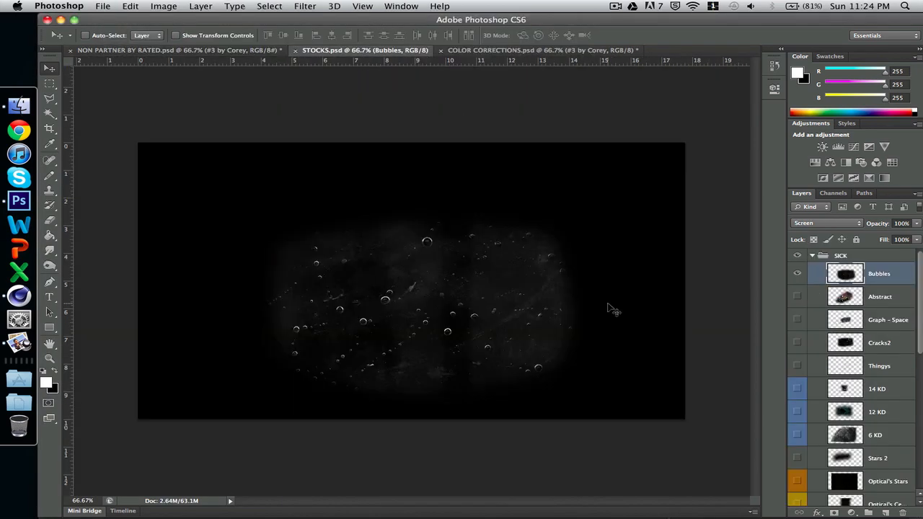
Step: Hide the Bubbles layer in STOCKS.psd and look through the stock layers further down the stack
click(797, 274)
scroll(797, 339, down, 3)
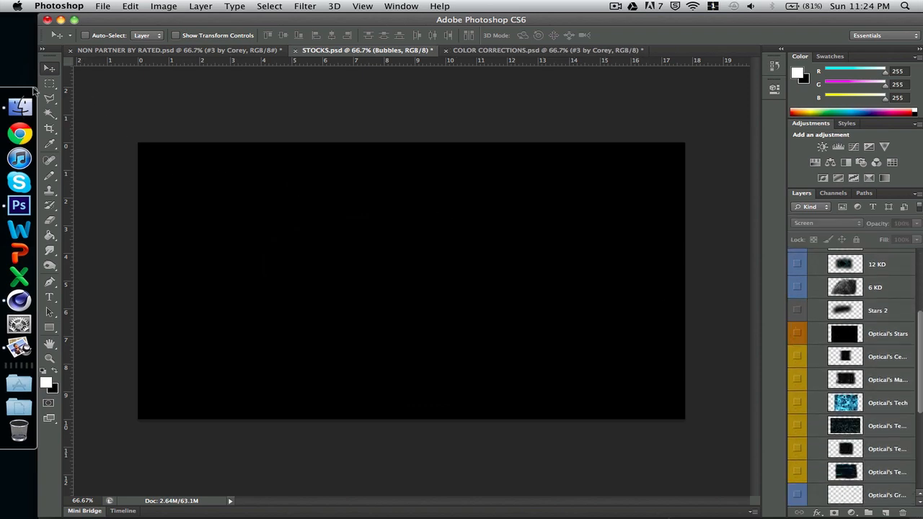
Step: Switch to Finder, search this Mac by file name for "space stock", and preview the Majestic Nebula Stock image
click(18, 106)
click(464, 33)
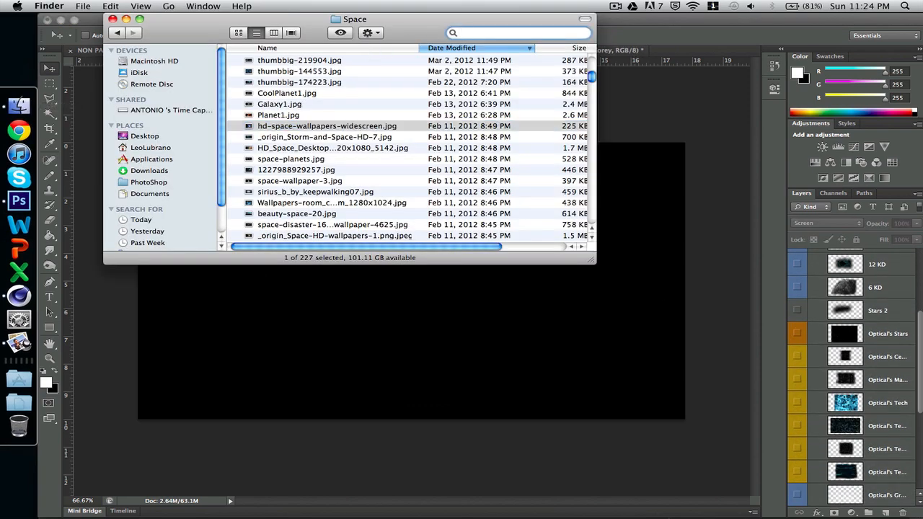
text(space)
click(615, 6)
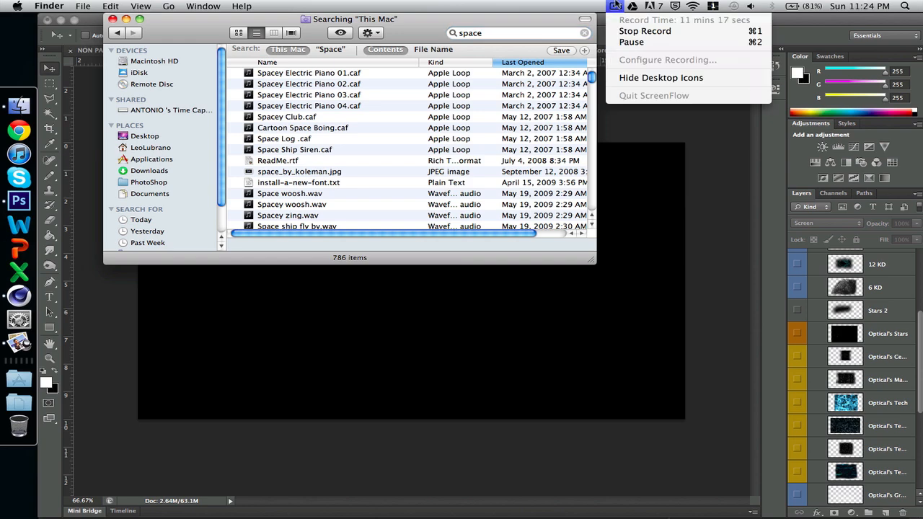
click(616, 4)
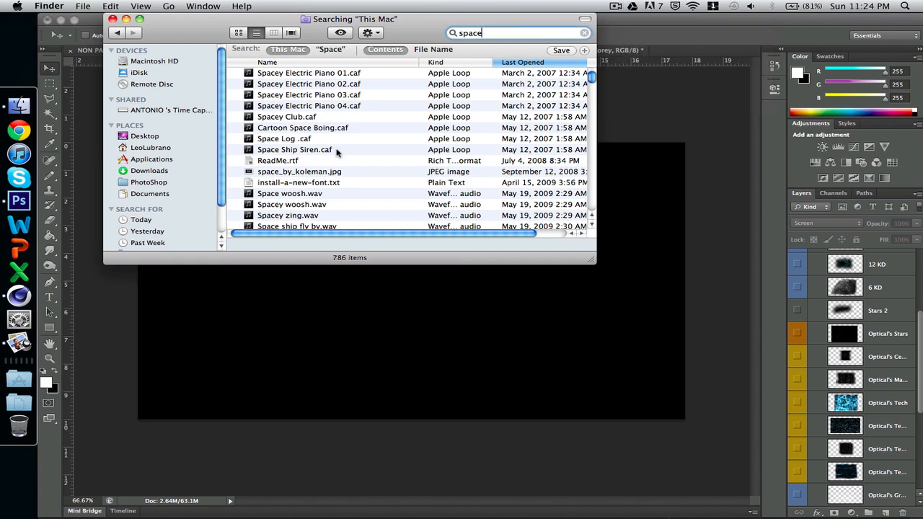
click(429, 50)
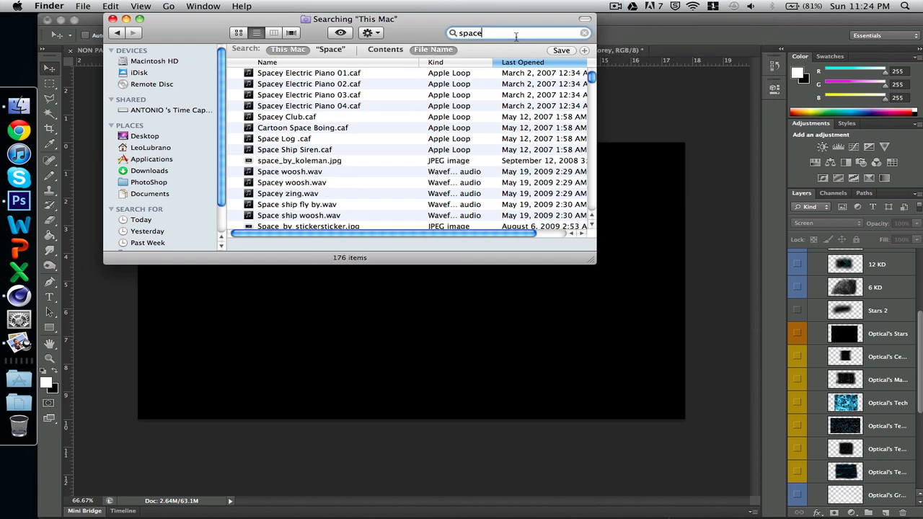
text(stock)
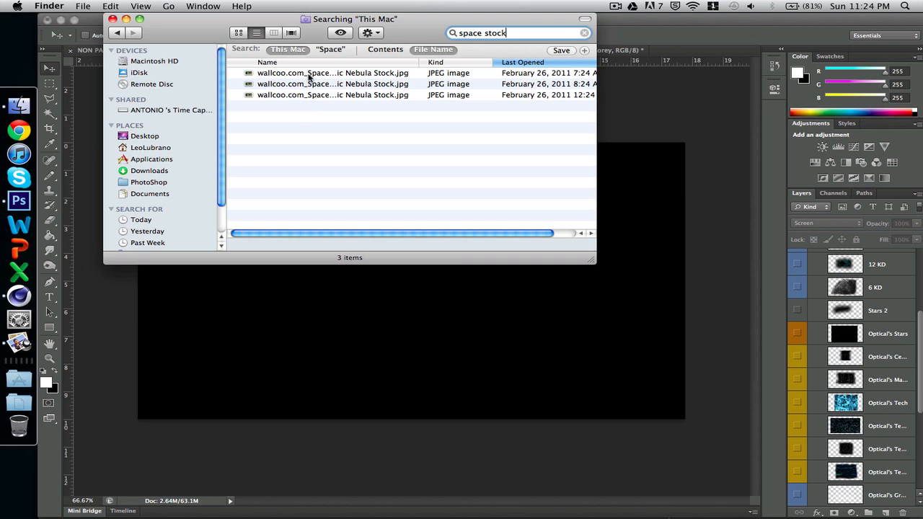
double_click(308, 75)
key(super+q)
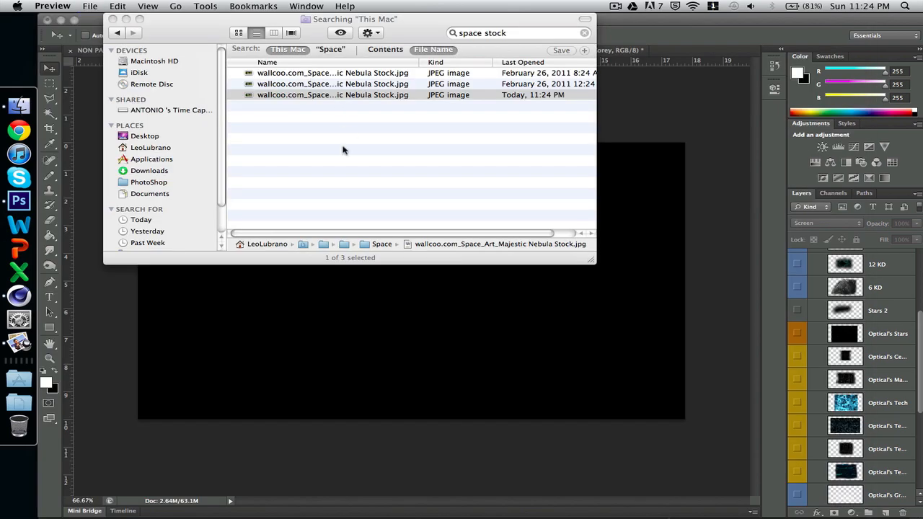
Step: Go back to the Space folder, look through its images for a suitable background, and select ScifiSpace1.jpg
click(140, 183)
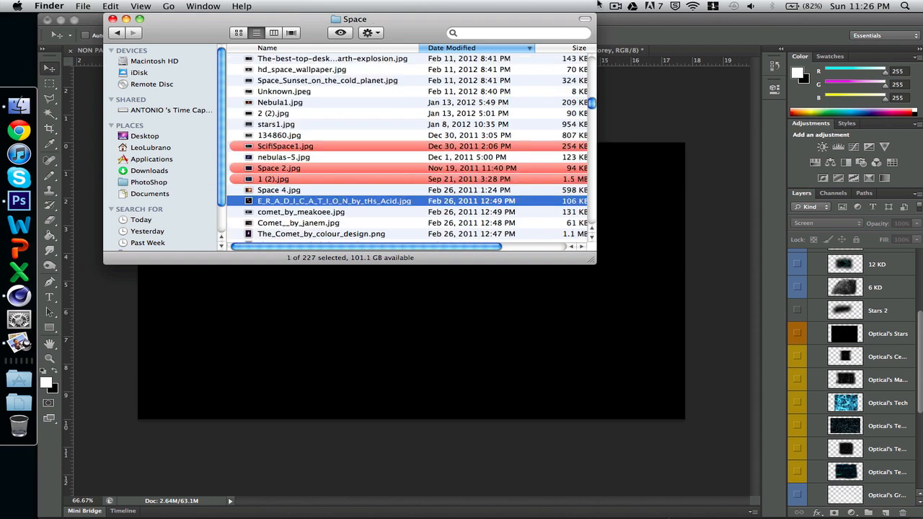
click(610, 5)
click(613, 5)
click(613, 5)
click(613, 5)
scroll(317, 148, up, 1)
click(316, 148)
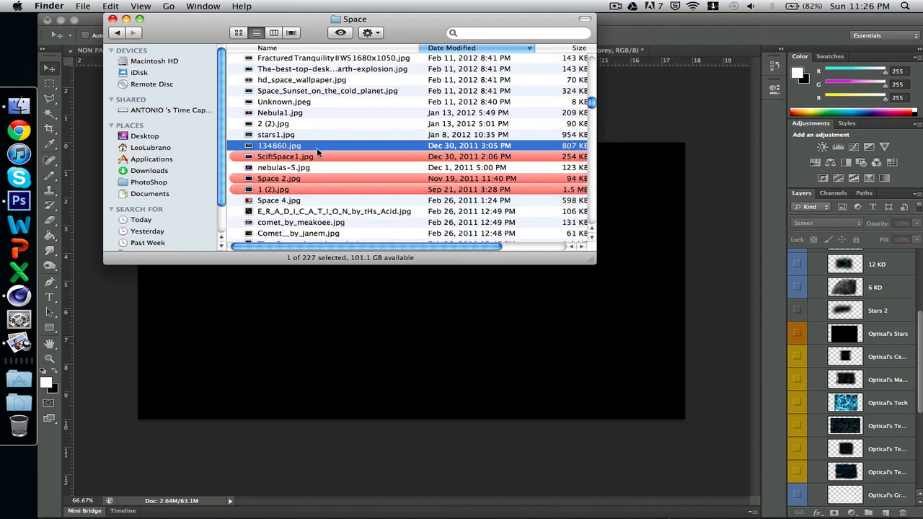
scroll(317, 148, up, 5)
scroll(318, 150, up, 3)
scroll(318, 151, down, 6)
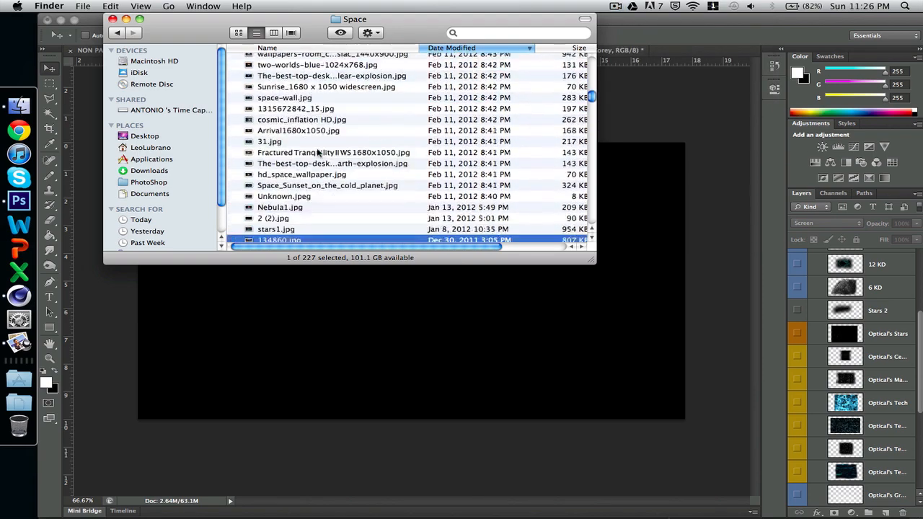
click(289, 142)
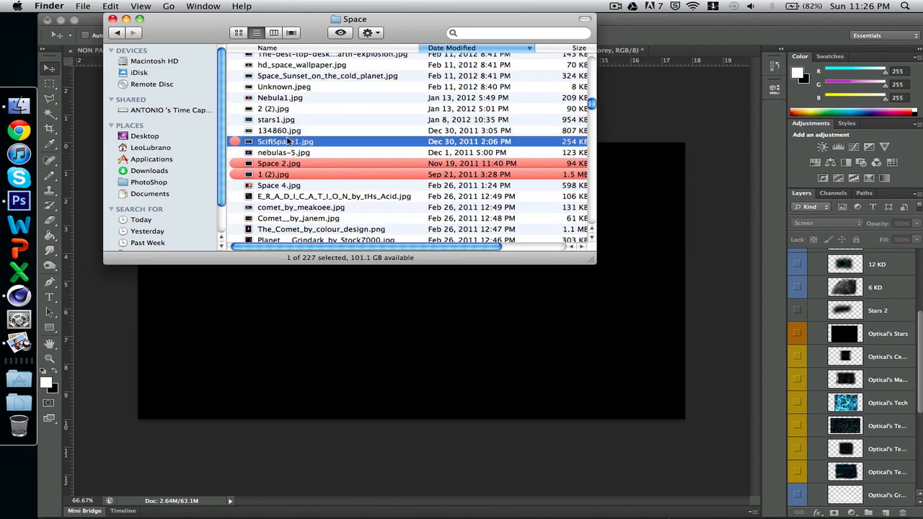
Step: Place ScifiSpace1.jpg in the NON PARTNER BY RATED.psd document in Photoshop and move its layer beneath TUT TEXT
click(486, 313)
click(166, 52)
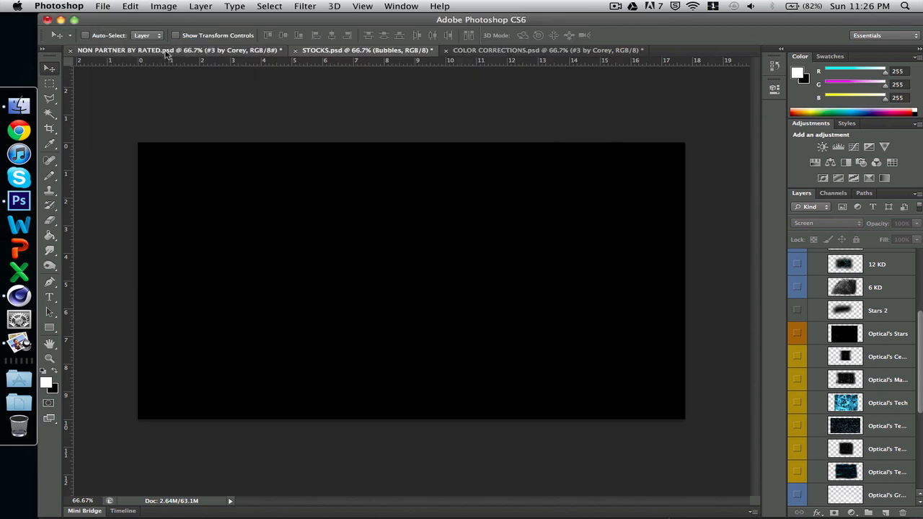
click(21, 106)
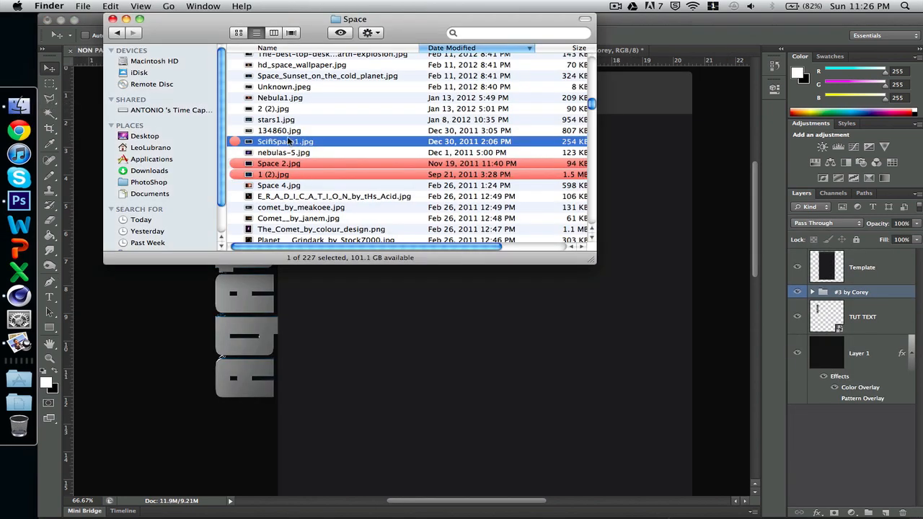
drag(288, 142, 302, 327)
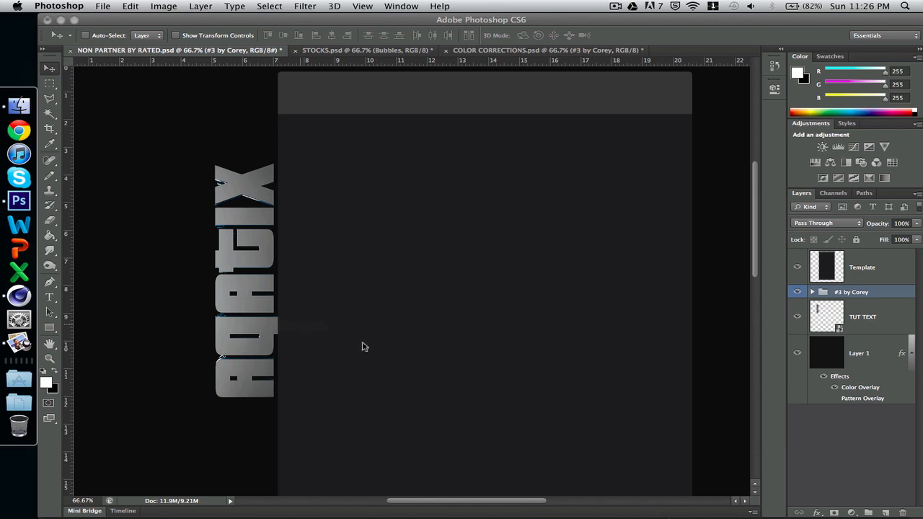
drag(375, 320, 185, 322)
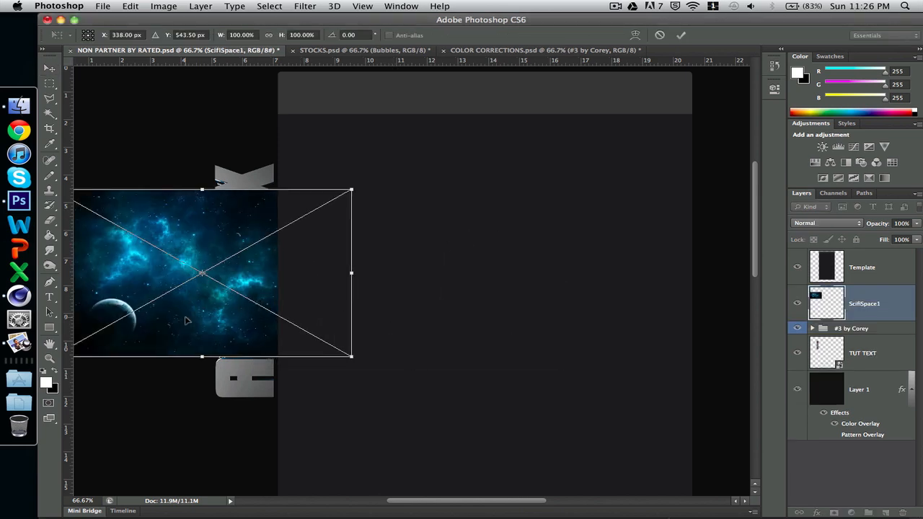
key(Return)
scroll(278, 382, left, 5)
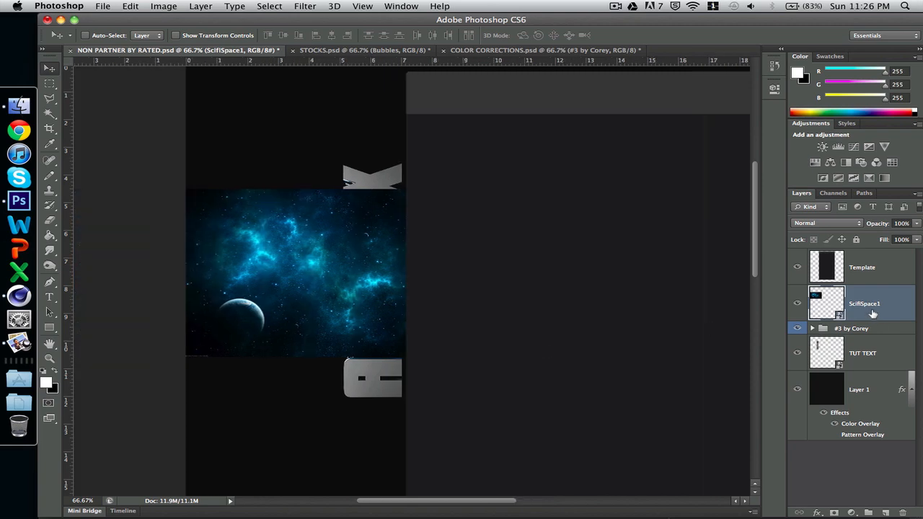
drag(873, 313, 869, 372)
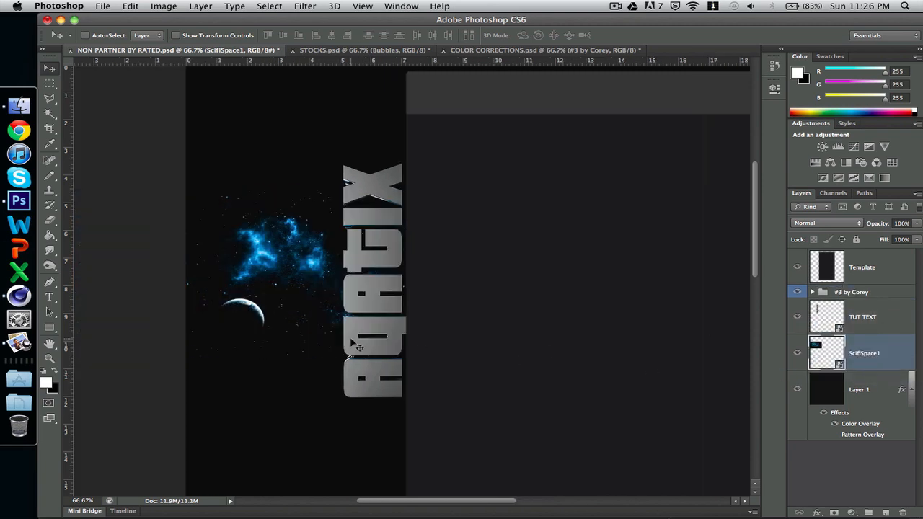
Step: With the rulers hidden, rotate the ScifiSpace1 image about 76°, enlarge it, and position its nebula behind the AQATIX text
key(super+r)
key(super+t)
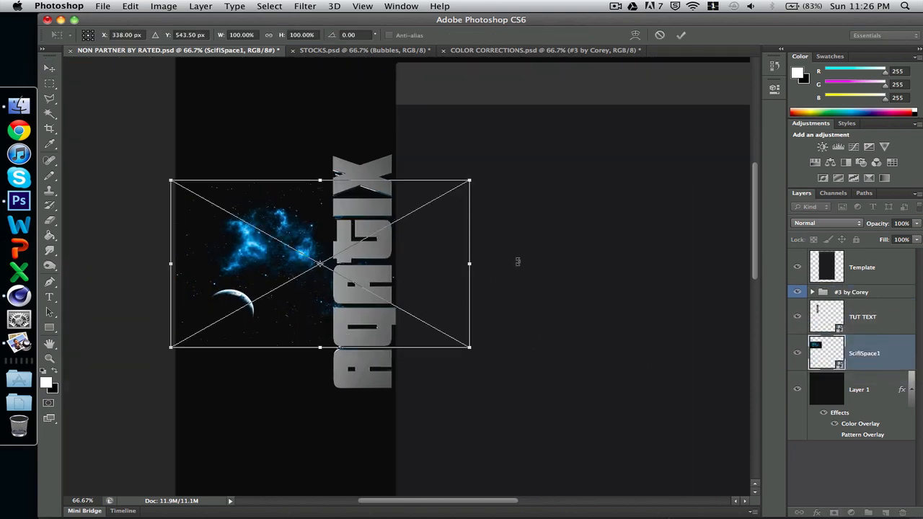
drag(518, 261, 389, 422)
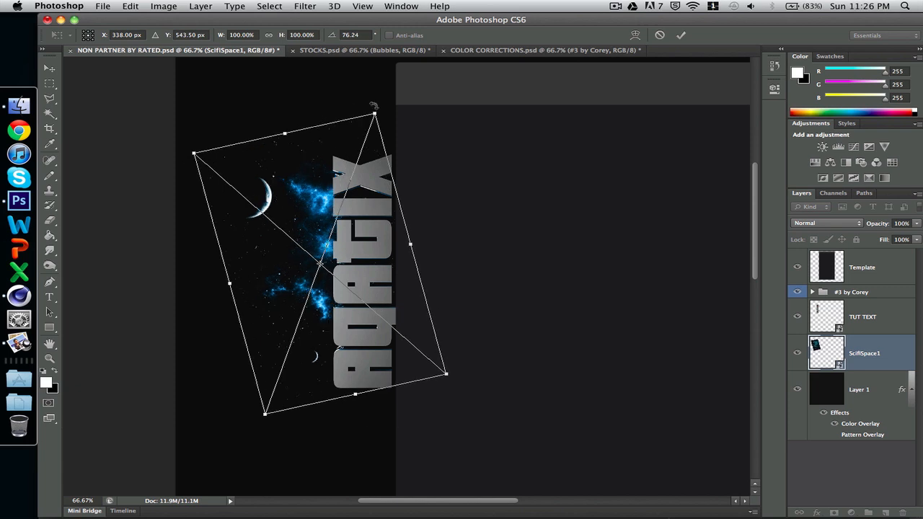
drag(376, 111, 466, 34)
scroll(508, 292, down, 5)
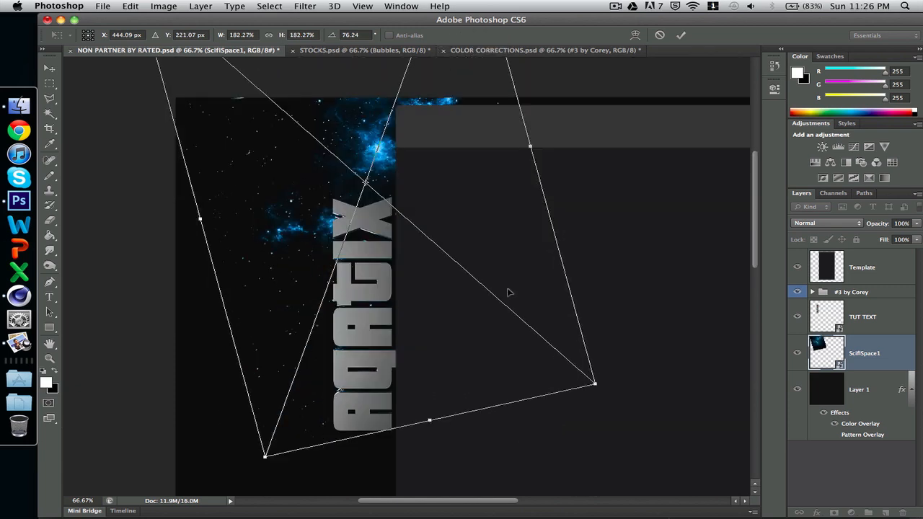
drag(595, 385, 469, 273)
drag(287, 208, 321, 381)
key(Return)
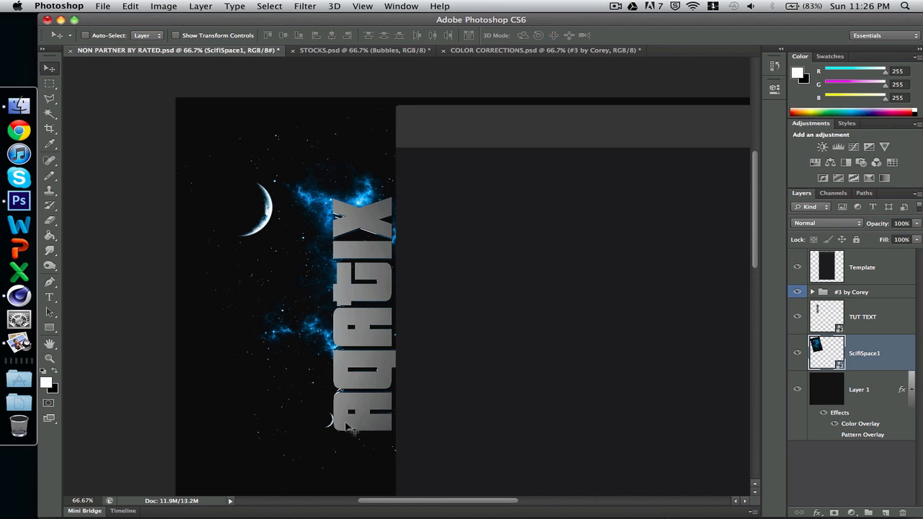
key(shift+Left)
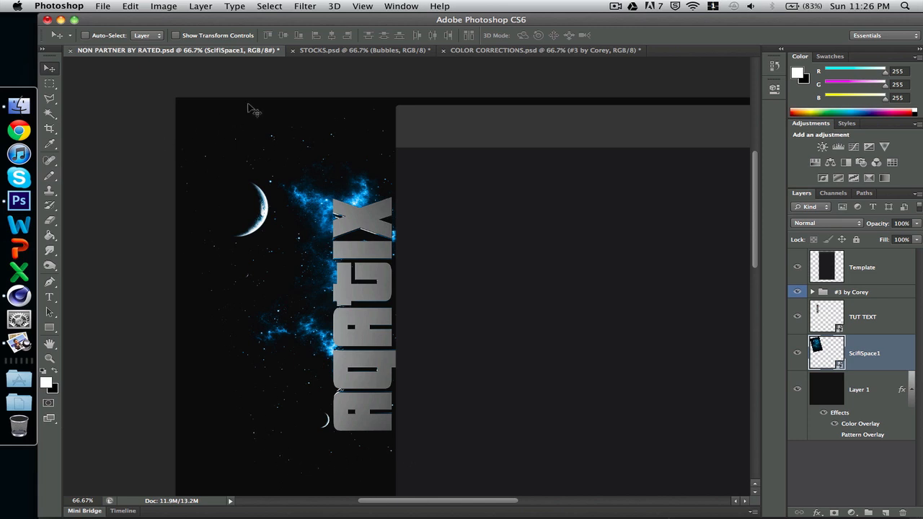
Step: Rasterize the ScifiSpace1 layer and erase the large moon and stars beside the text with a soft 199 px eraser at 0% hardness
click(50, 221)
click(90, 40)
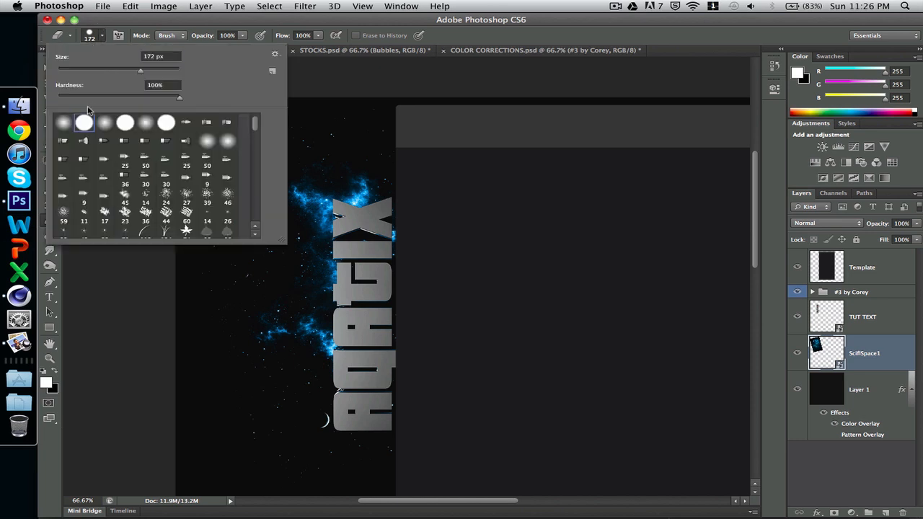
click(70, 124)
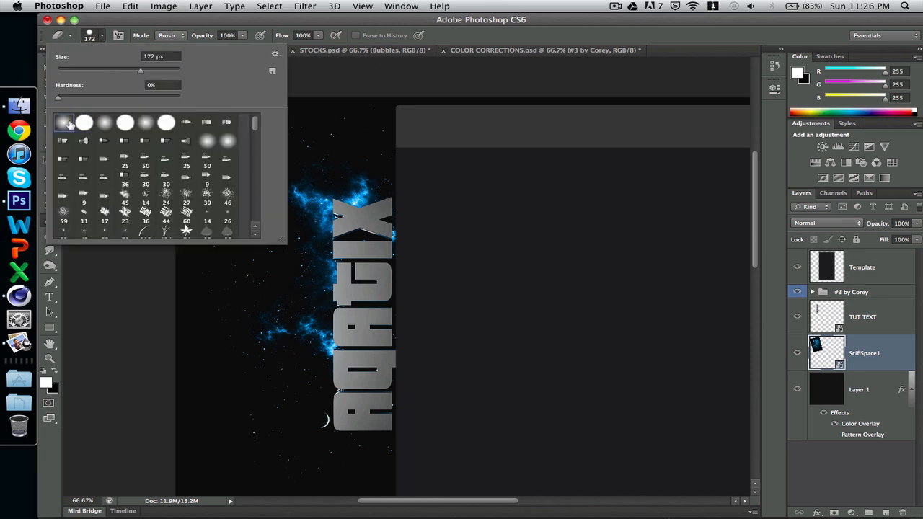
click(148, 70)
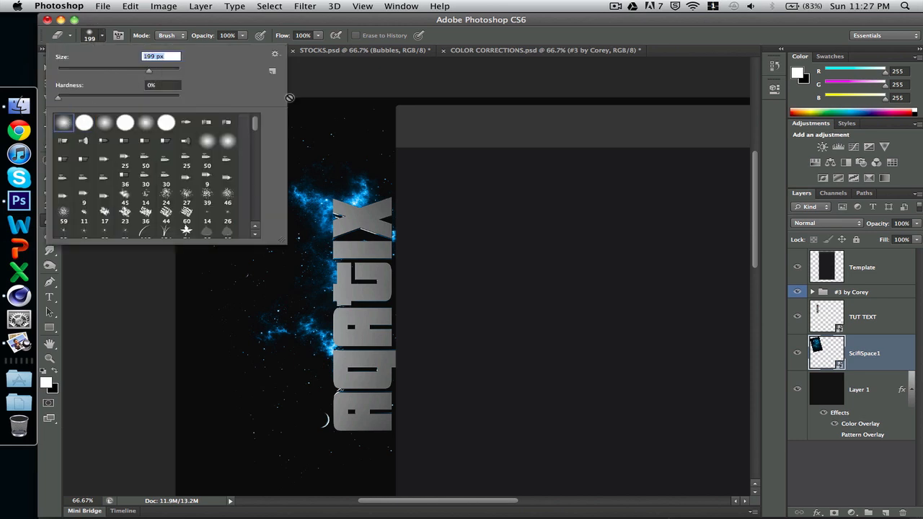
click(316, 93)
click(581, 189)
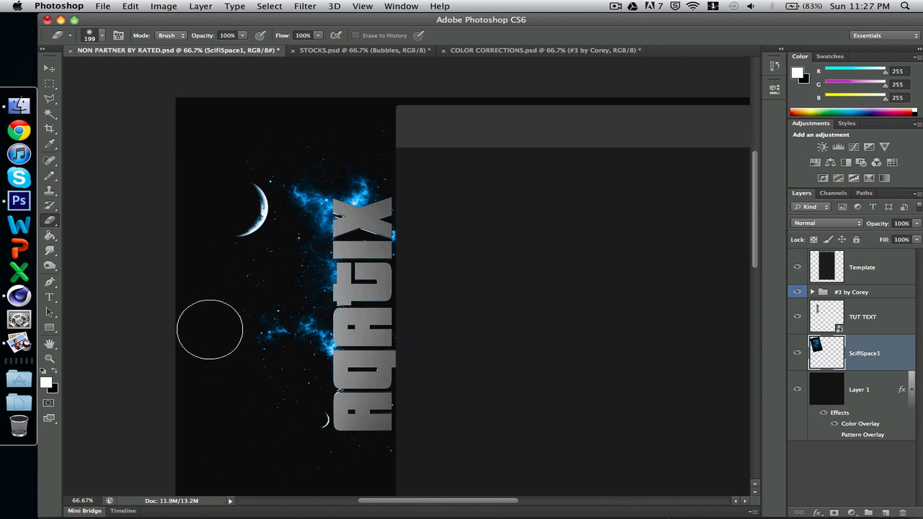
mouse_move(231, 190)
mouse_down()
mouse_move(241, 138)
mouse_move(220, 293)
mouse_move(249, 116)
mouse_move(253, 382)
mouse_move(279, 147)
mouse_move(290, 170)
mouse_move(282, 185)
mouse_up()
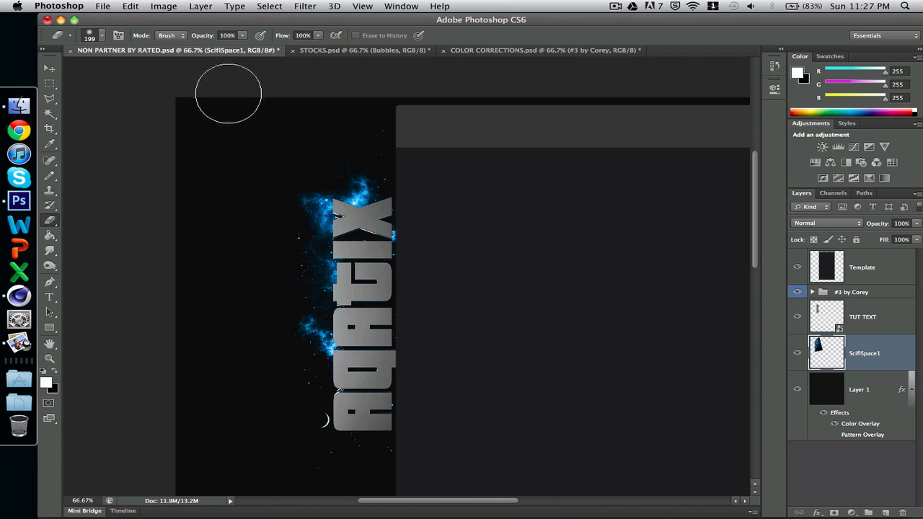
Step: Enlarge the eraser to 405 px and fade out the remaining outer parts of ScifiSpace1 around the AQATIX text
click(91, 36)
click(161, 70)
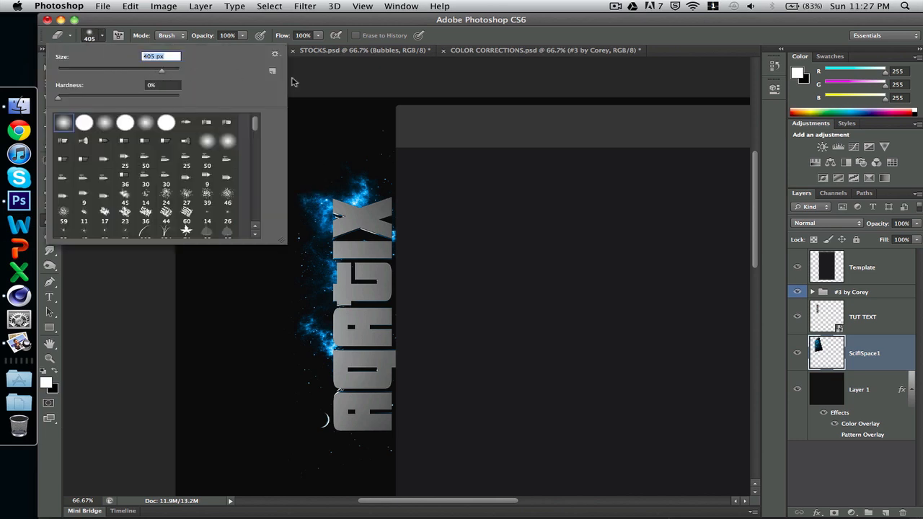
click(337, 94)
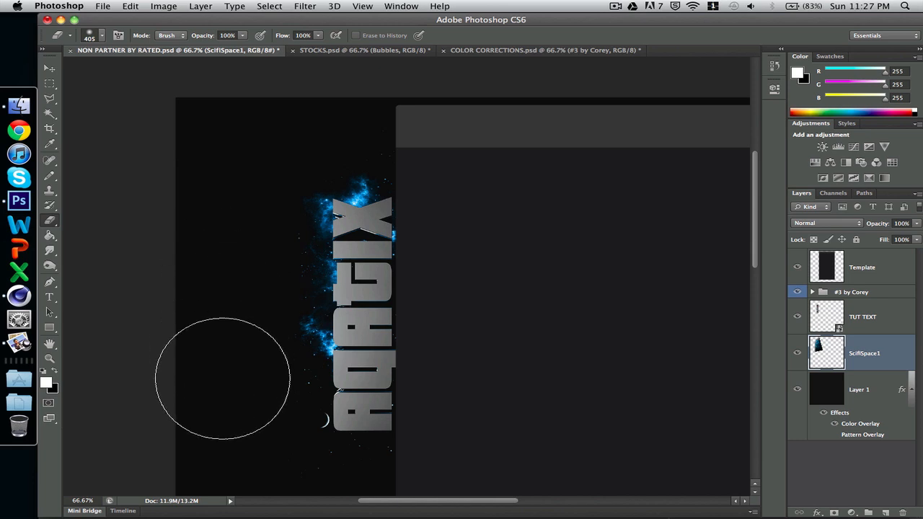
scroll(223, 379, down, 5)
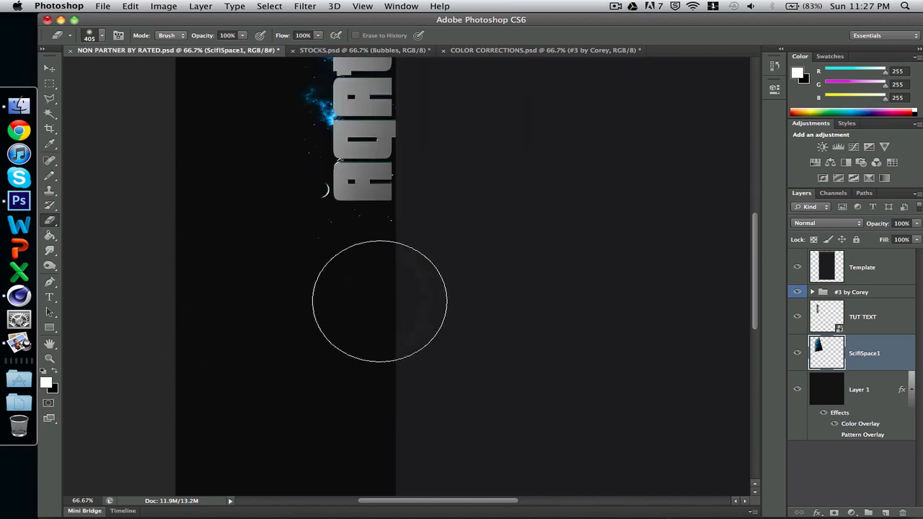
scroll(225, 283, up, 1)
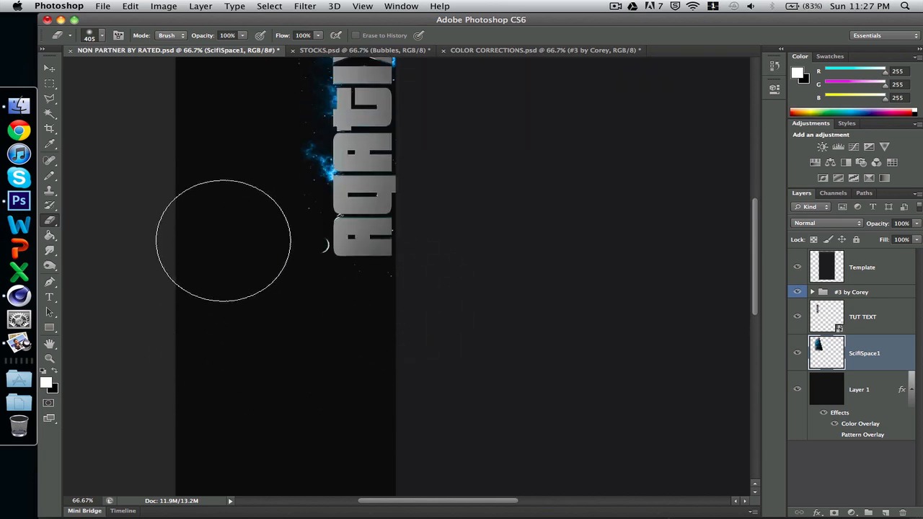
scroll(220, 232, up, 5)
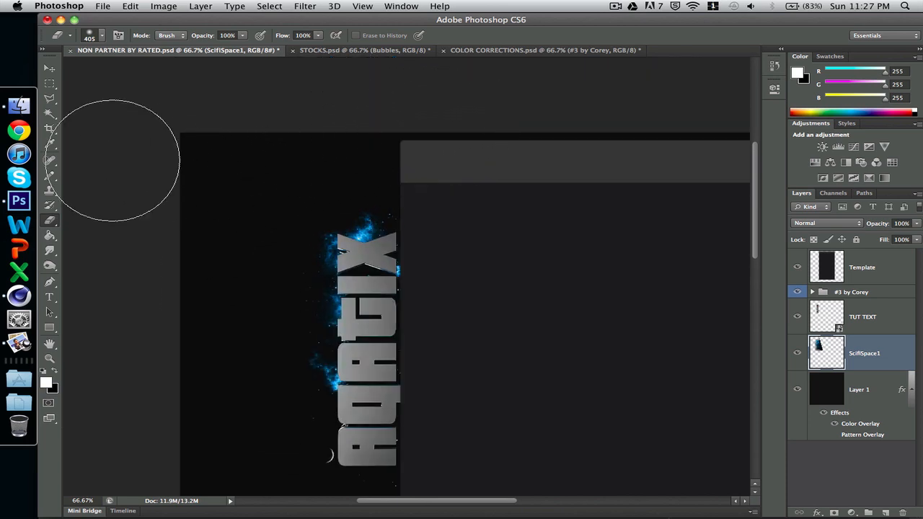
click(49, 68)
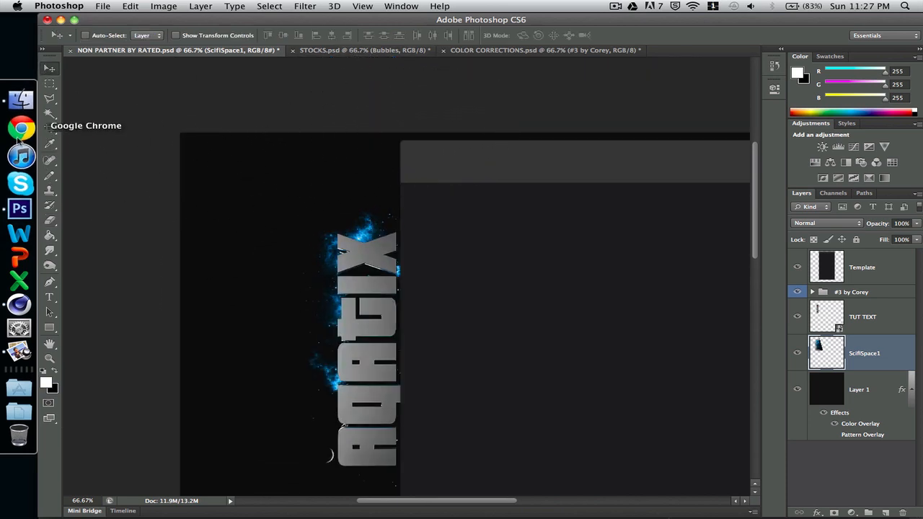
Step: Switch to Finder and preview Space 2.jpg from the Space folder as another possible background image
click(19, 106)
double_click(308, 167)
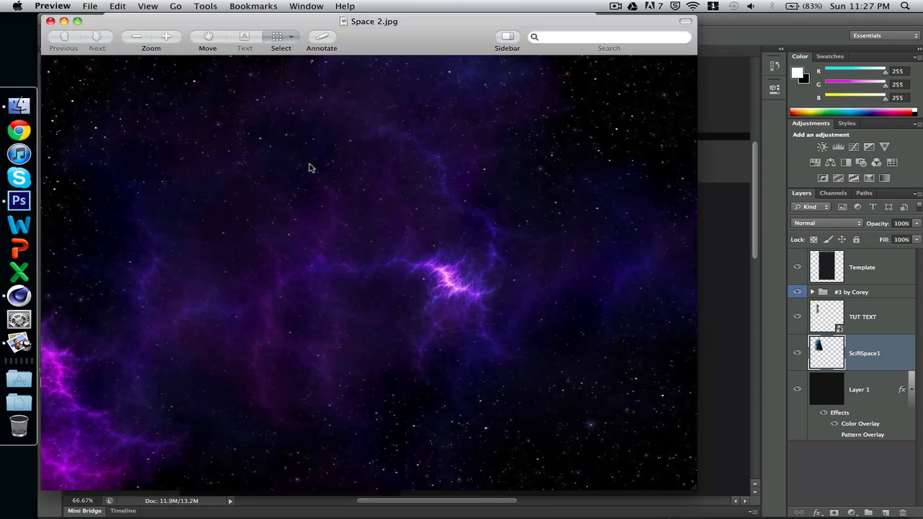
key(super+w)
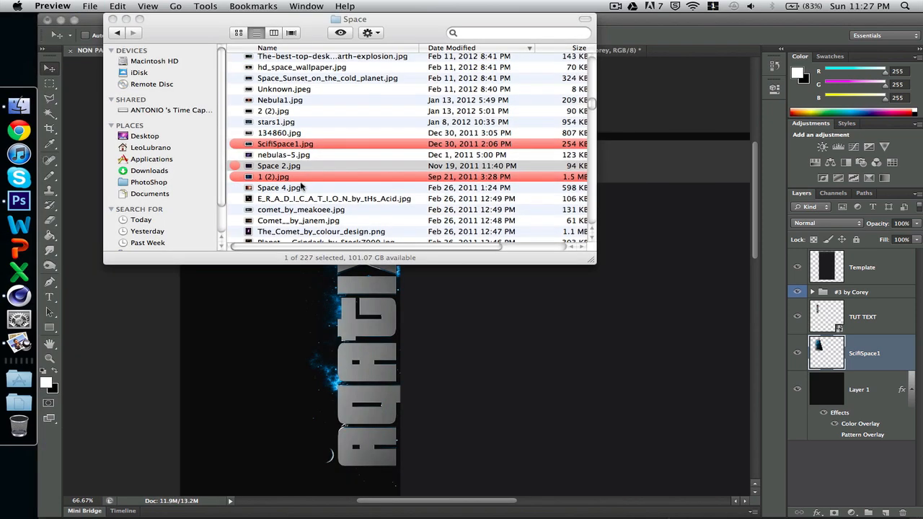
Step: Preview Space 4.jpg and place 1 (2).jpg from the Space folder into the Photoshop document
double_click(301, 187)
key(super+w)
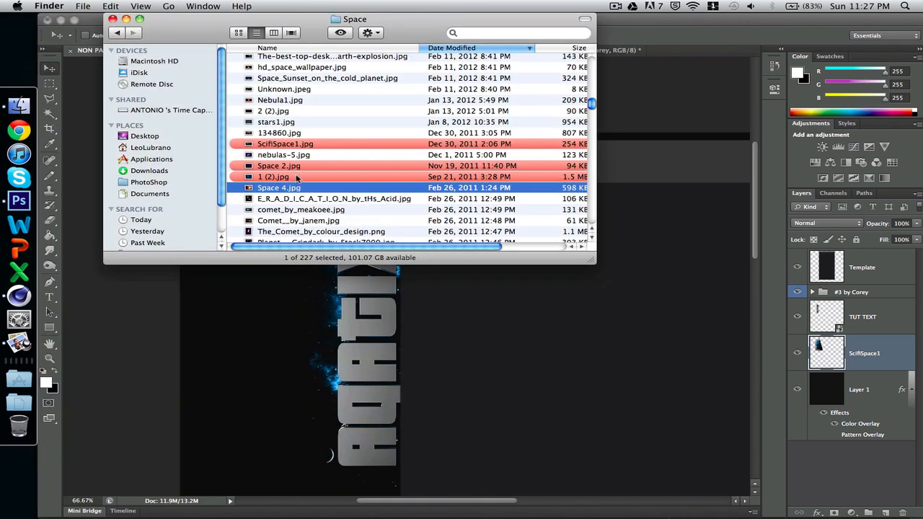
drag(297, 178, 261, 348)
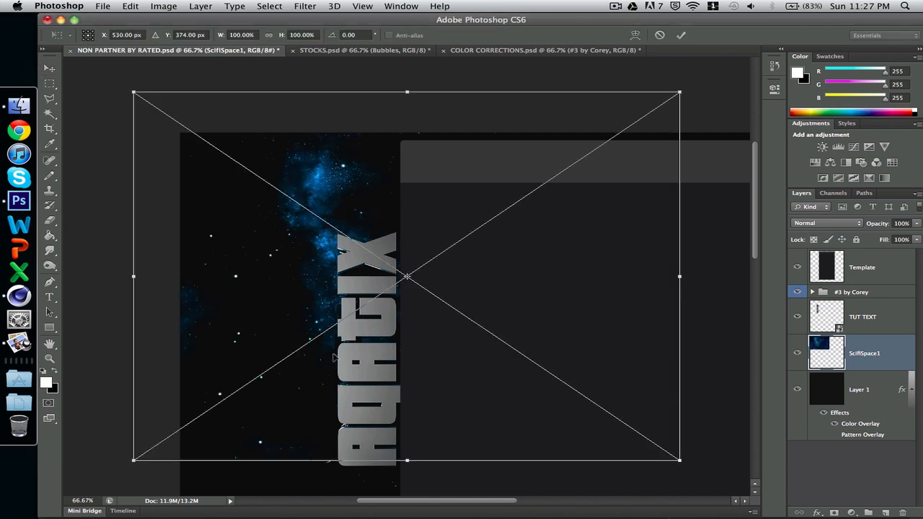
key(Return)
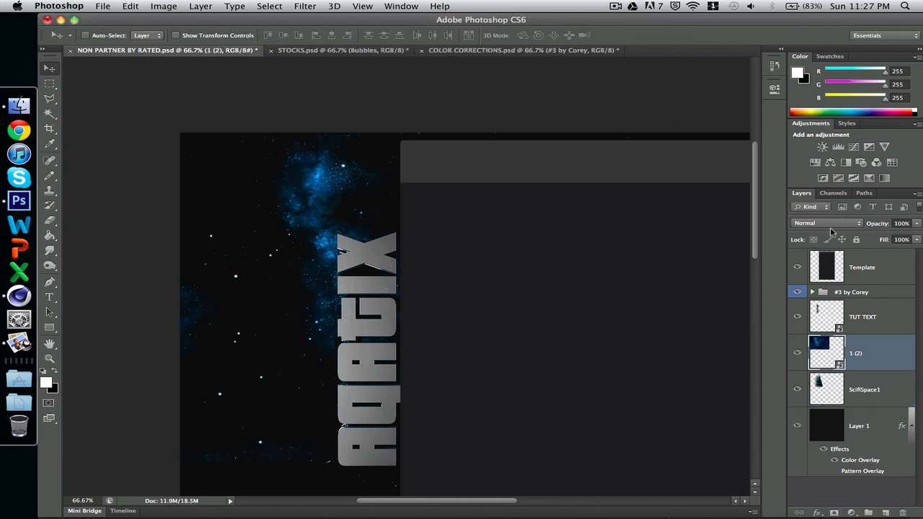
Step: Put the 1 (2) layer beneath ScifiSpace1 and shift its starfield down behind the AQATIX text
drag(866, 353, 864, 396)
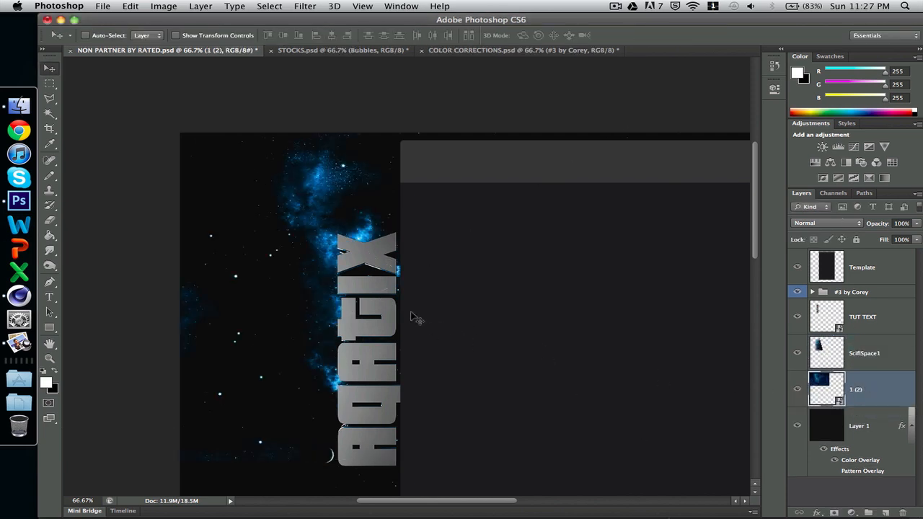
drag(414, 320, 473, 364)
scroll(473, 364, down, 5)
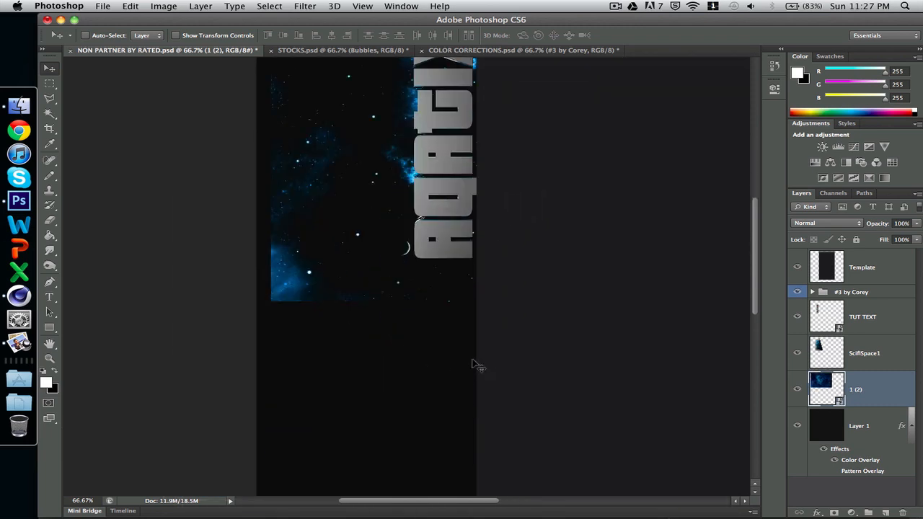
click(616, 5)
click(617, 6)
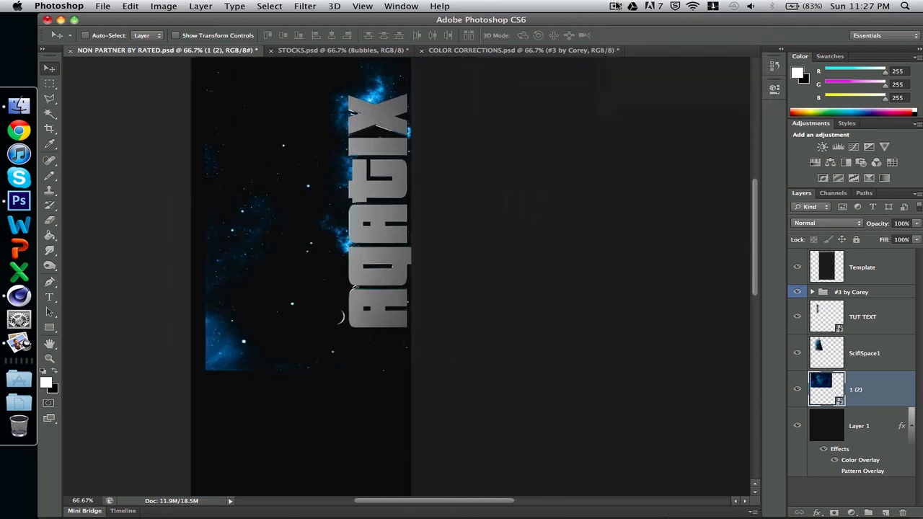
Step: Rasterize the 1 (2) layer and erase its edges and outer areas around the AQATIX text with the 405 px eraser
click(49, 221)
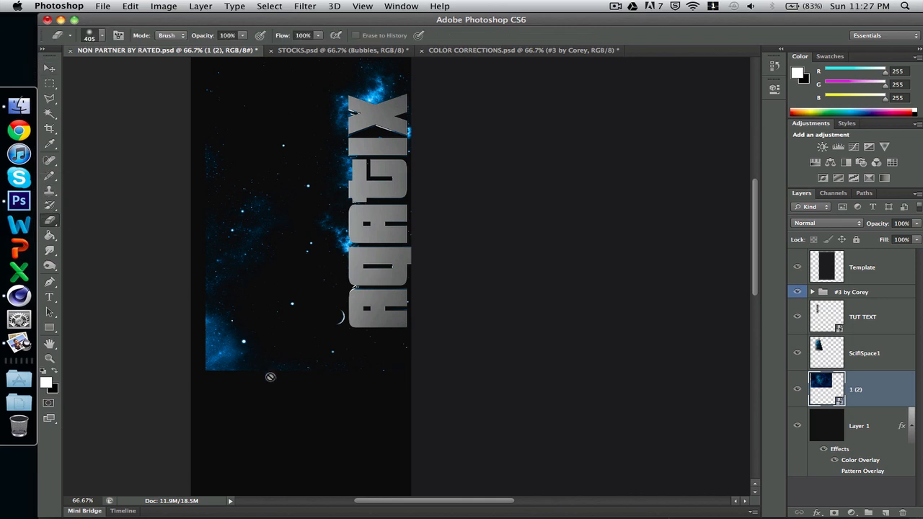
click(301, 374)
key(Return)
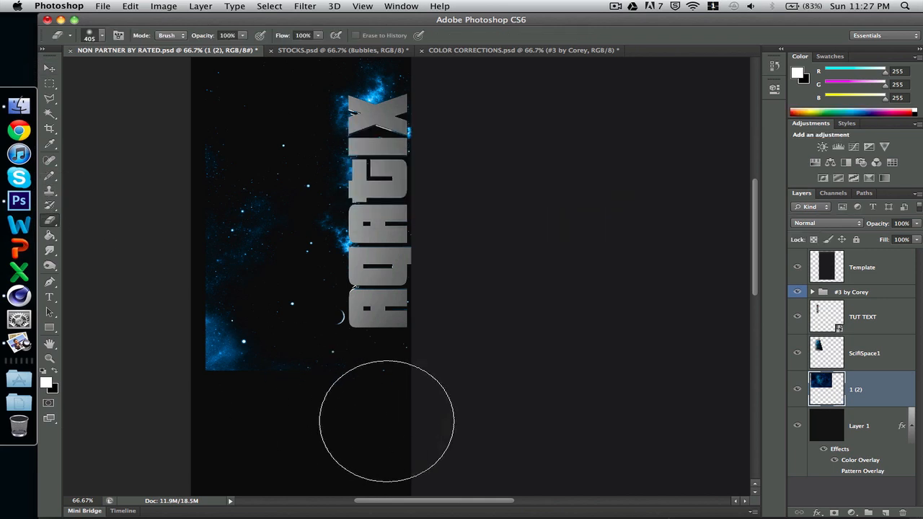
drag(290, 414, 140, 271)
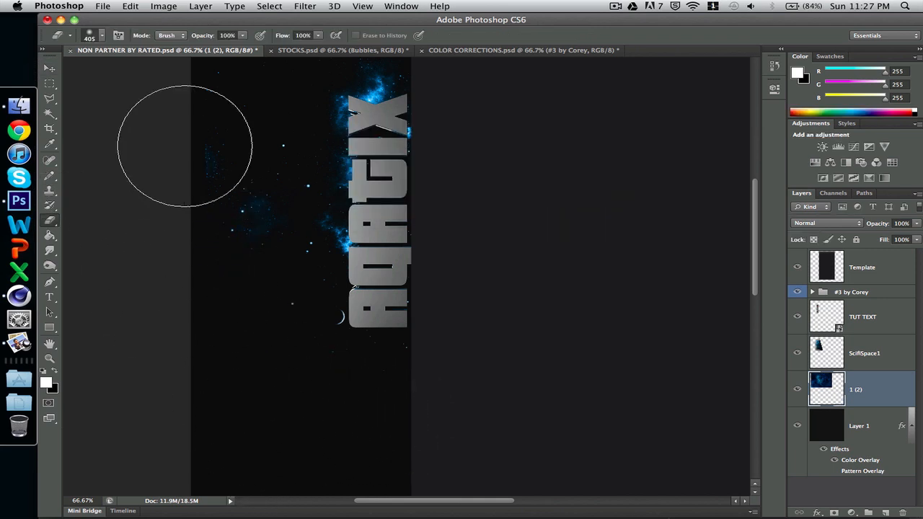
scroll(206, 184, up, 5)
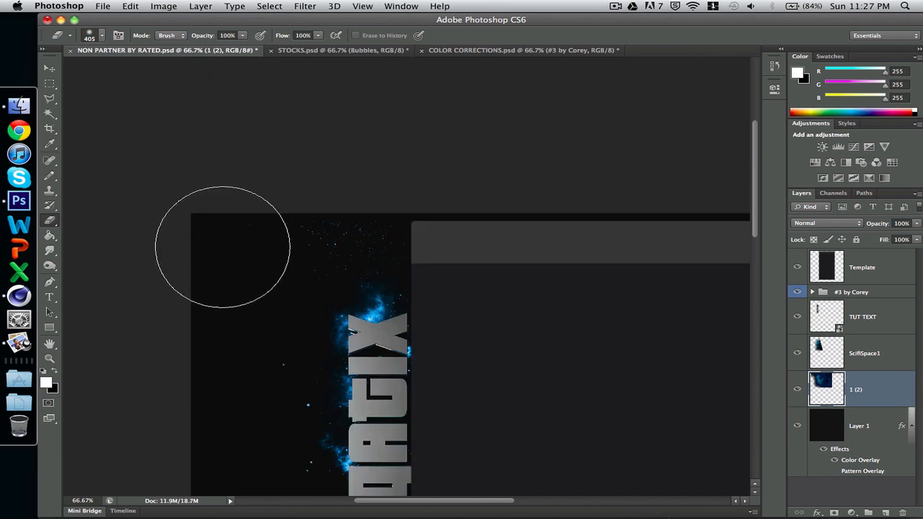
scroll(183, 245, down, 4)
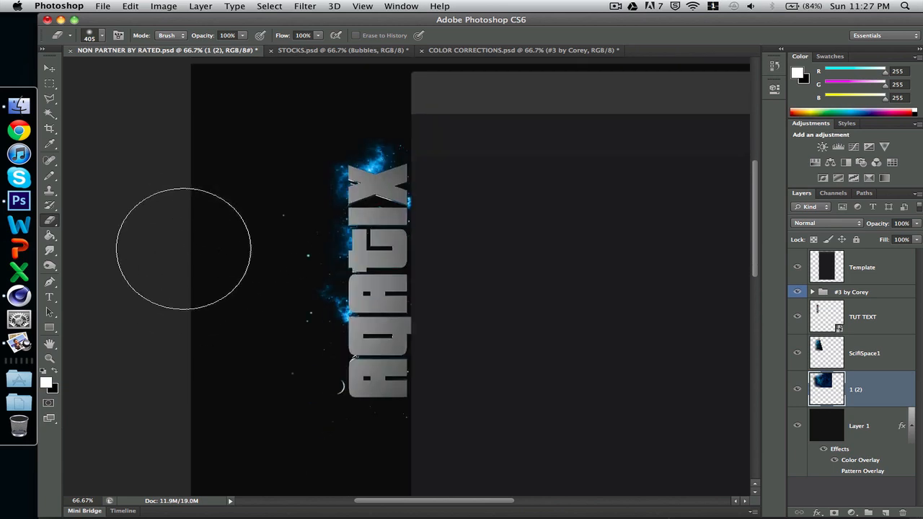
Step: Switch to Finder and open the Overlays folder by way of the PhotoShop and Graphics folders
click(49, 67)
click(19, 105)
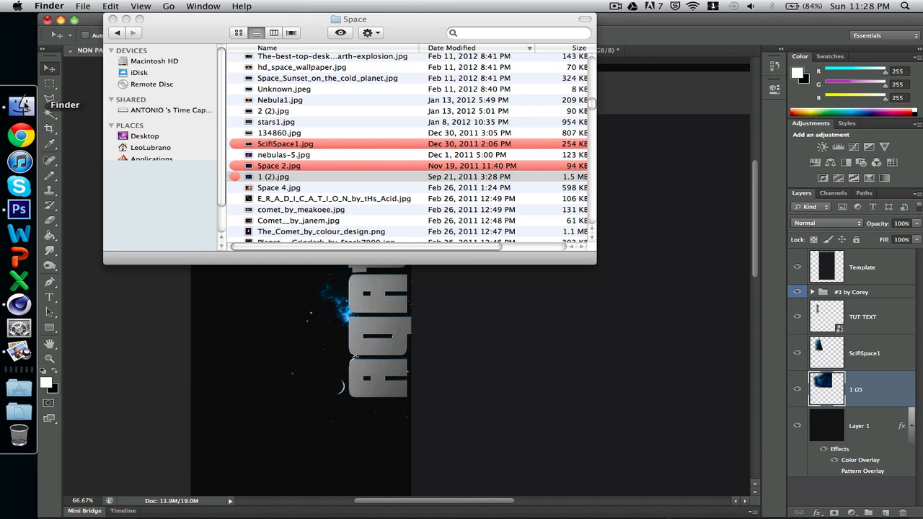
key(super+bracketleft)
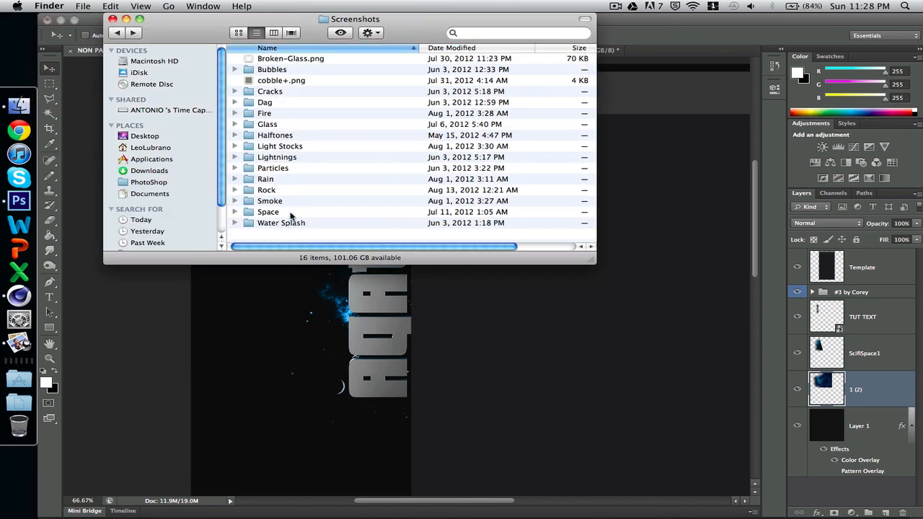
key(super+bracketleft)
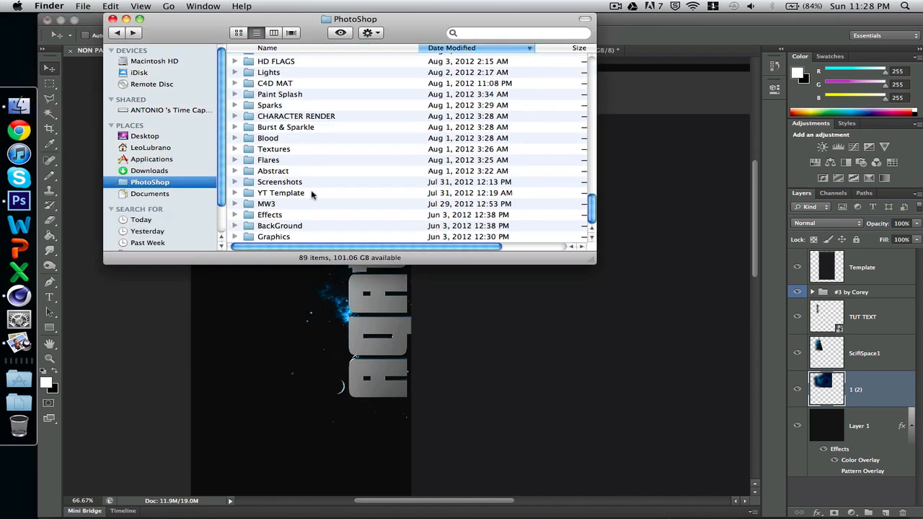
double_click(272, 237)
double_click(272, 92)
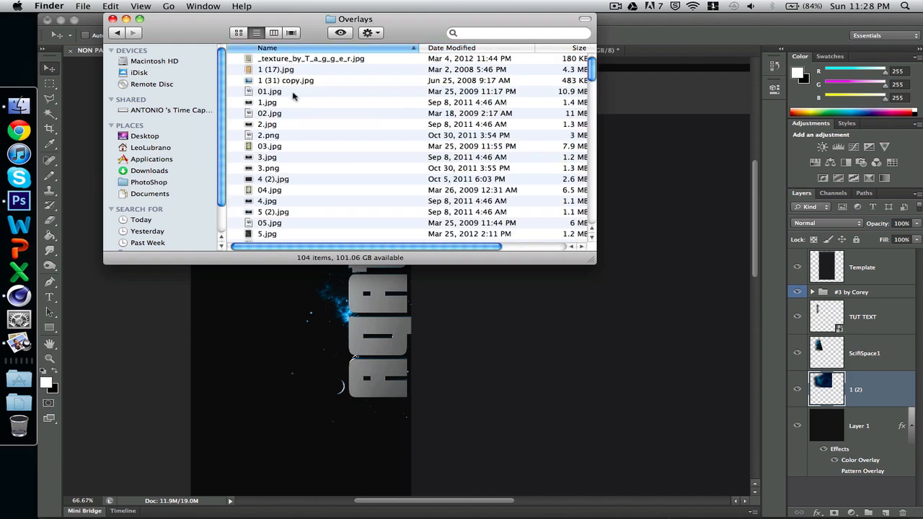
Step: Preview the overlay textures 1 (31) copy.jpg, 01.jpg and 1.jpg to choose one for the text
double_click(289, 82)
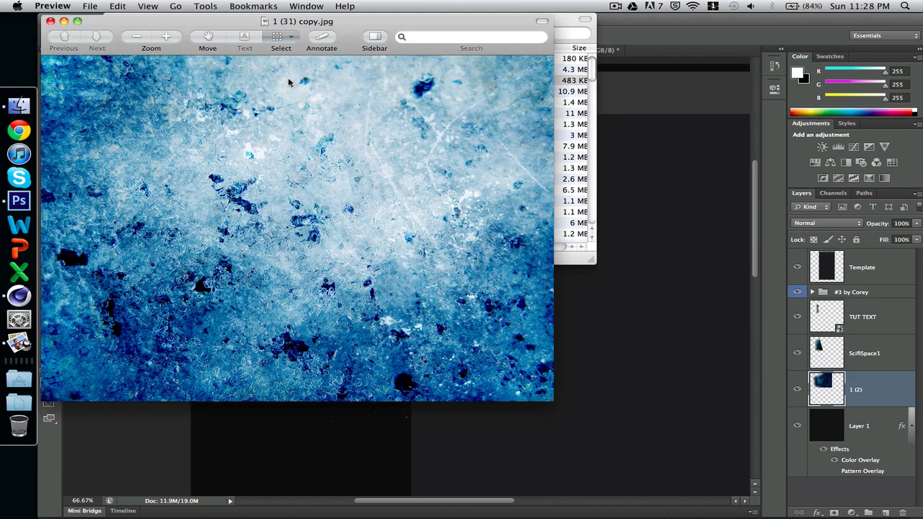
key(super+w)
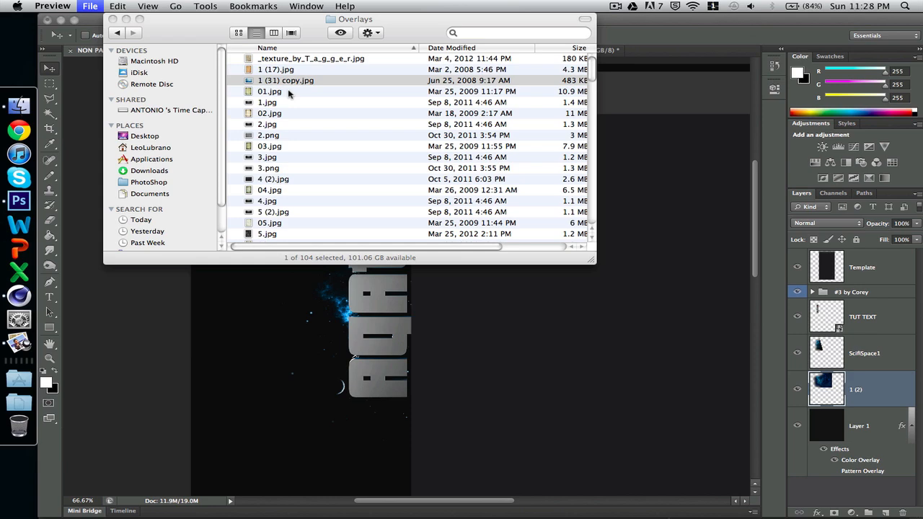
double_click(288, 92)
key(super+w)
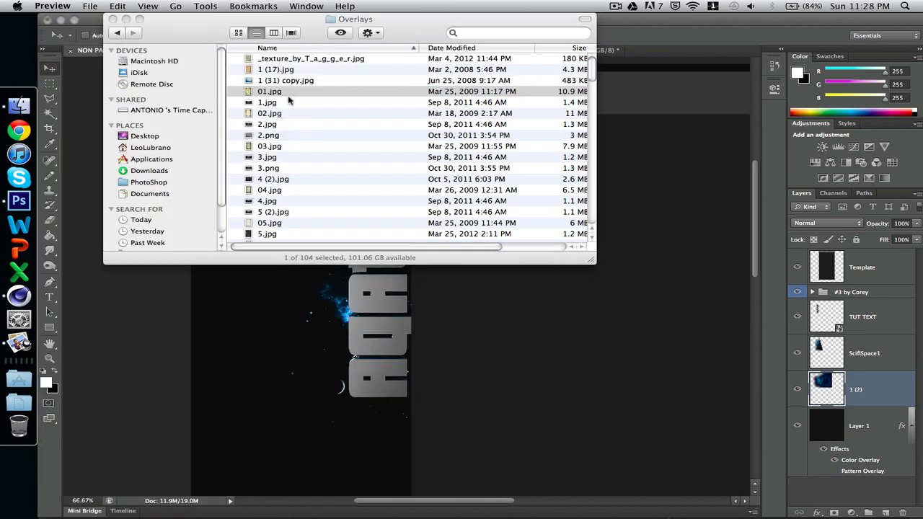
double_click(288, 103)
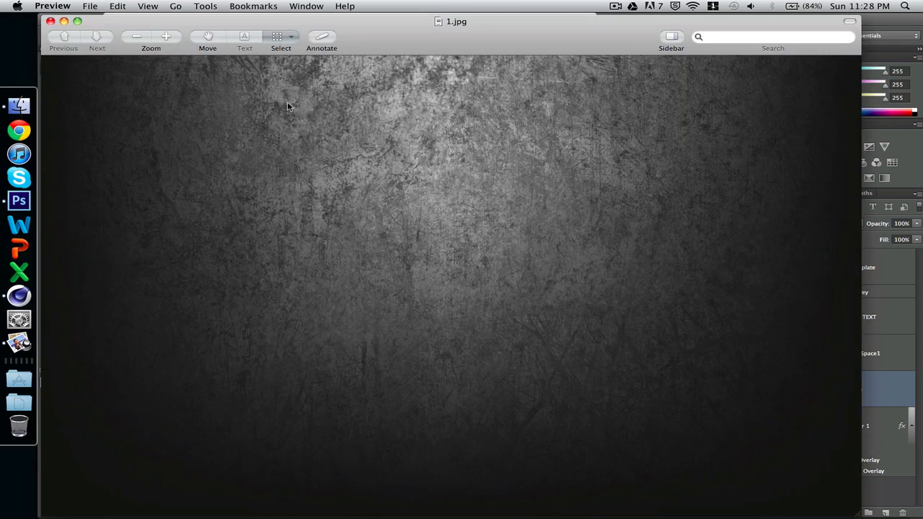
key(super+w)
Step: Place the grunge texture 1.jpg in the Photoshop document, put its layer above TUT TEXT, and position it over the AQATIX text
click(295, 347)
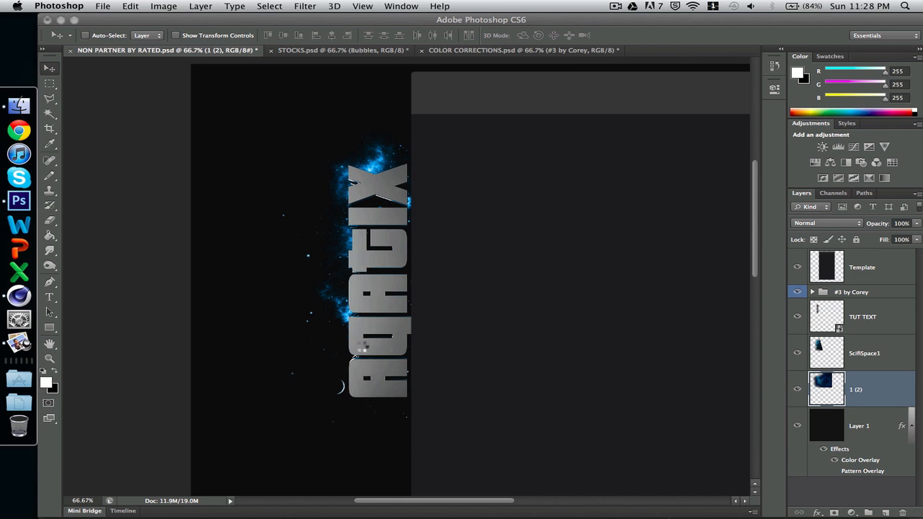
drag(360, 349, 402, 353)
key(Return)
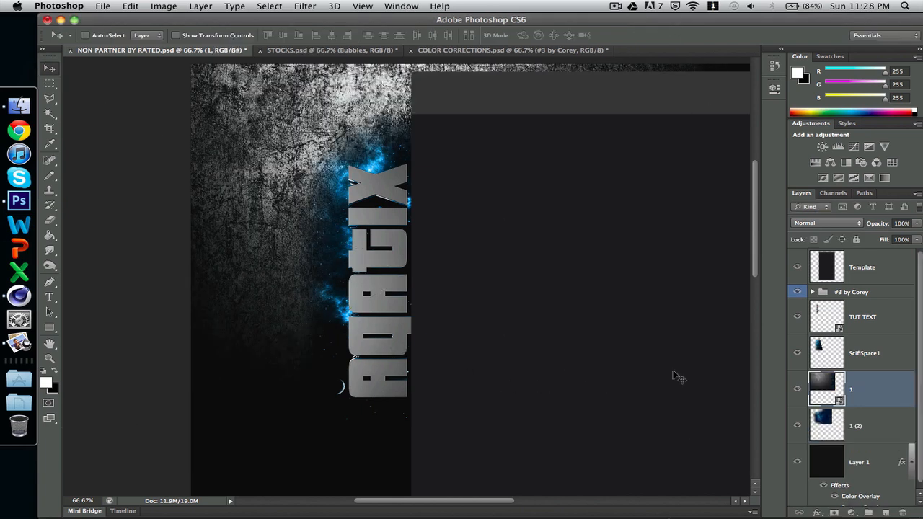
drag(867, 406, 856, 309)
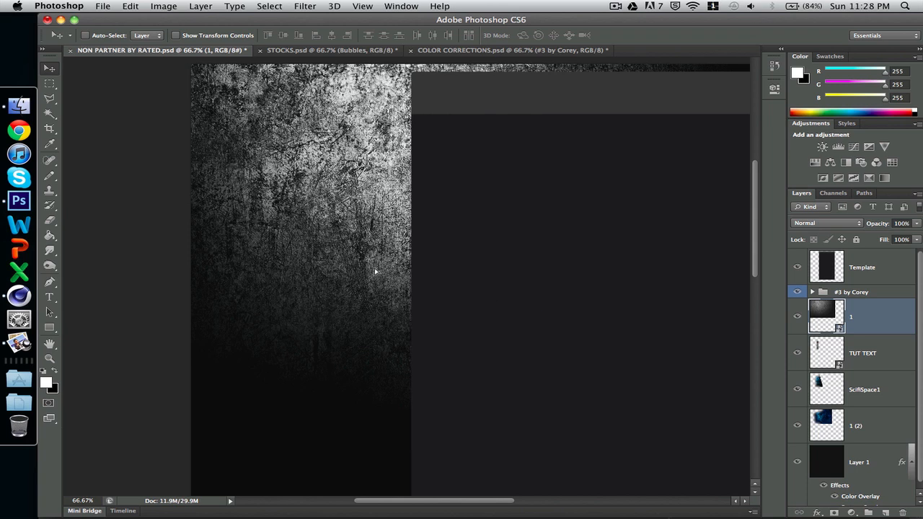
drag(374, 295, 390, 352)
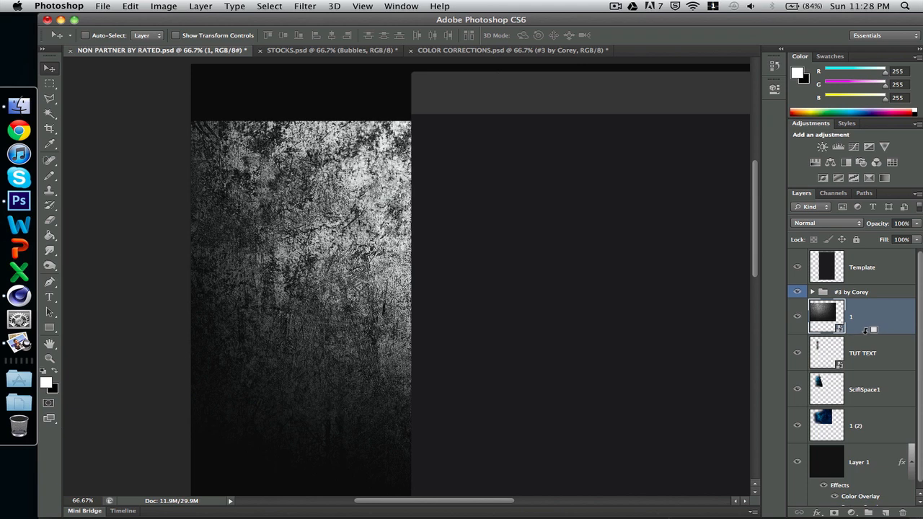
Step: Clip the grunge texture layer to TUT TEXT and set its blend mode to Overlay and its opacity to 25%
alt+click(871, 330)
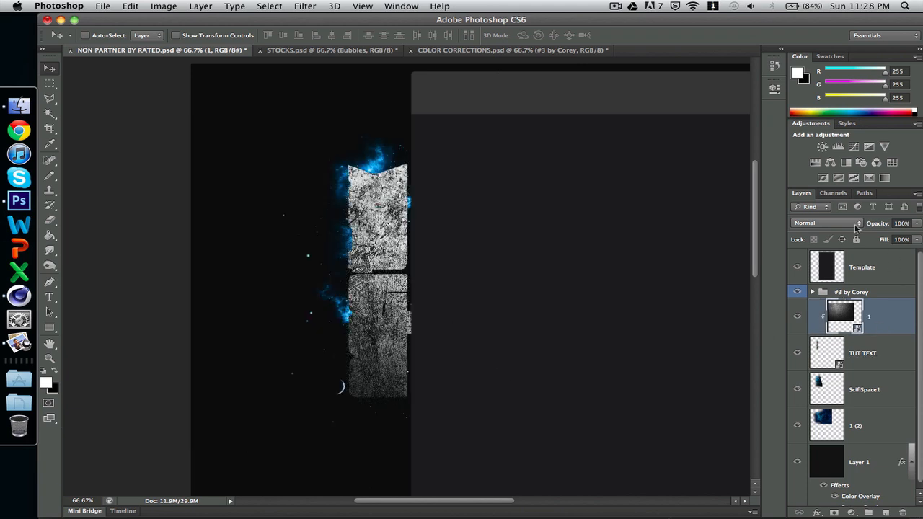
click(832, 224)
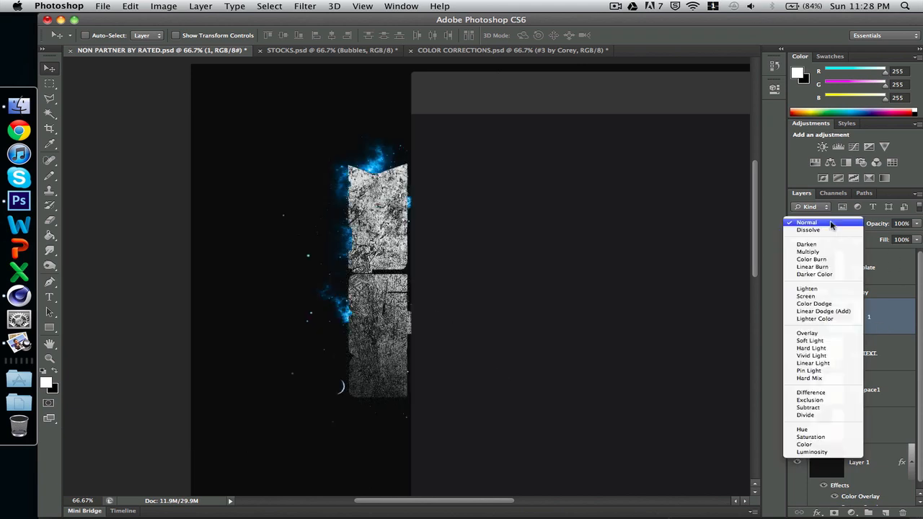
click(808, 333)
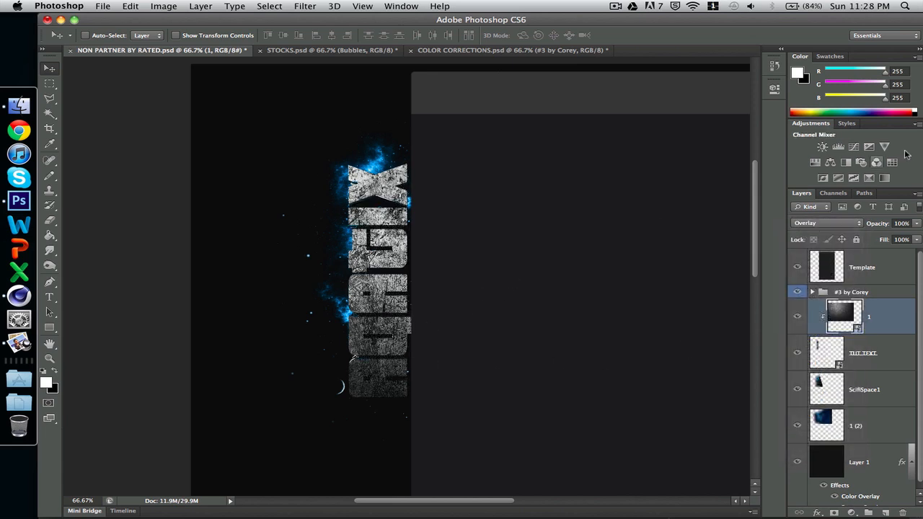
drag(874, 227, 895, 226)
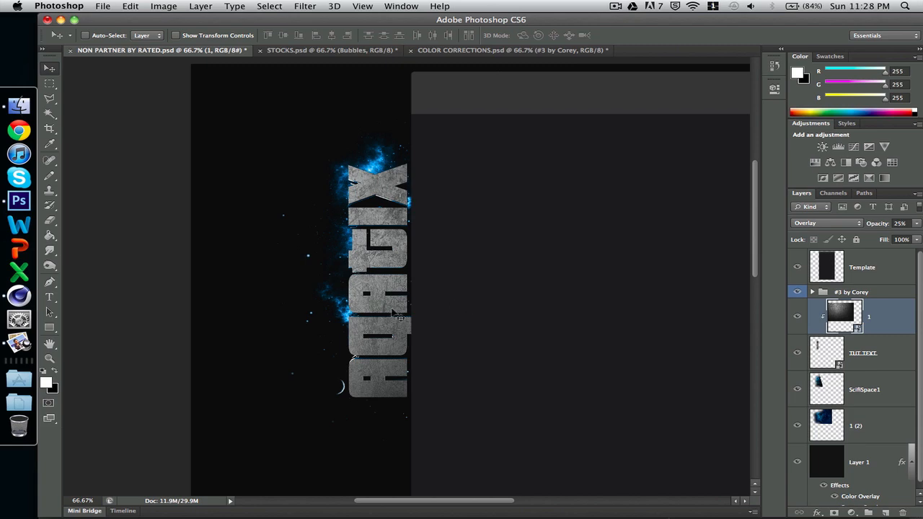
key(super+plus)
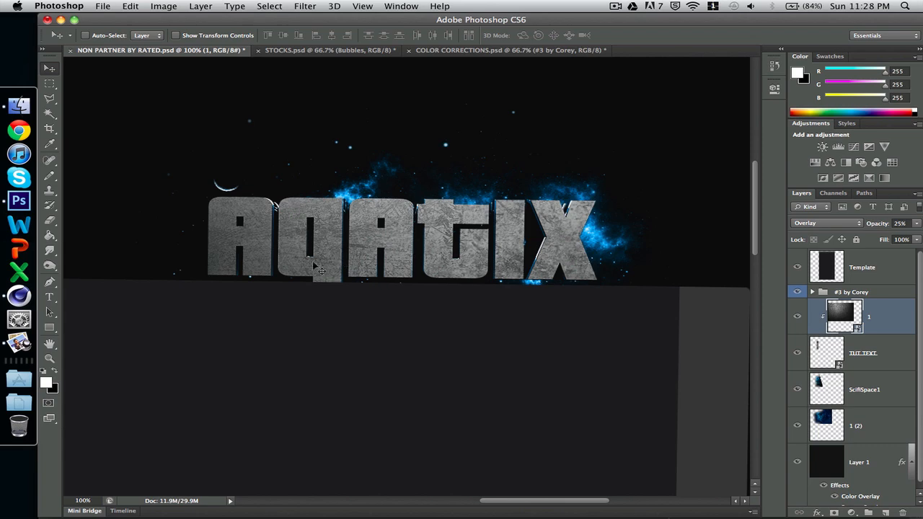
click(615, 5)
click(617, 6)
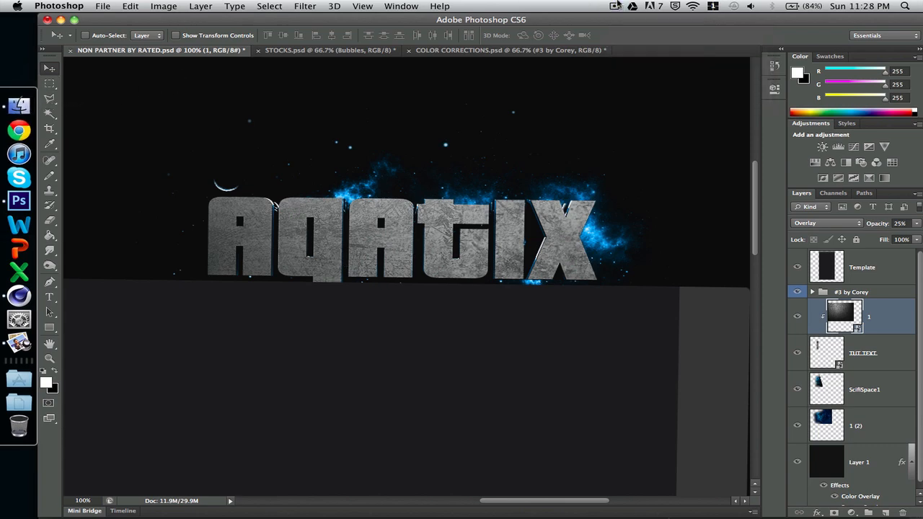